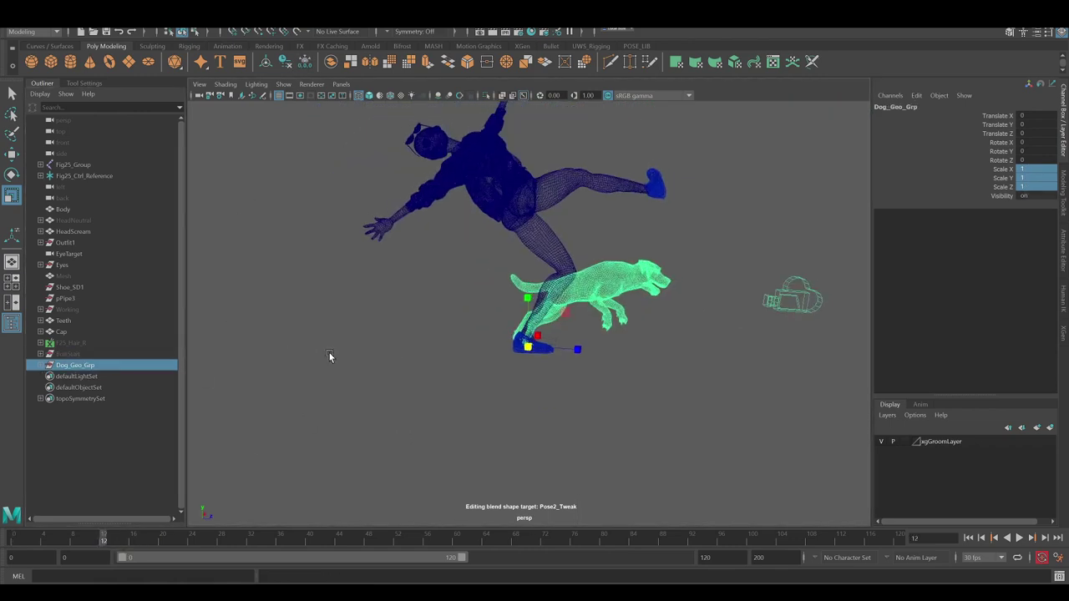
- Slide the dog group left in the side view and check its placement from the top view
{"action": "key", "text": "space"}
{"action": "key", "text": "w"}
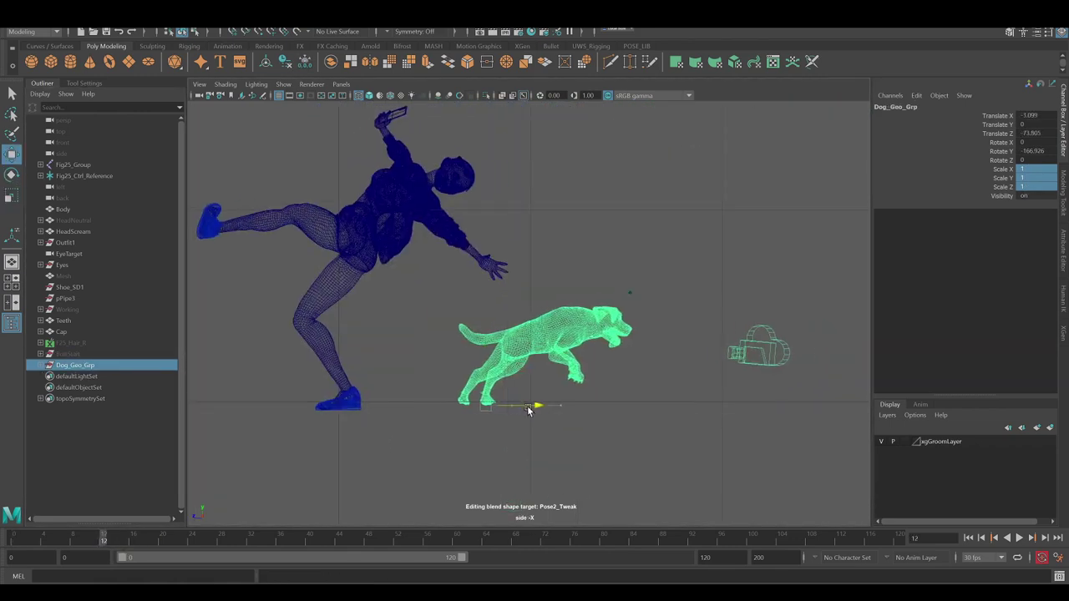
{"action": "left_click_drag", "start_coordinate": [530, 406], "coordinate": [501, 410]}
{"action": "key", "text": "space"}
{"action": "left_click_drag", "start_coordinate": [566, 272], "coordinate": [567, 239]}
{"action": "key", "text": "5"}
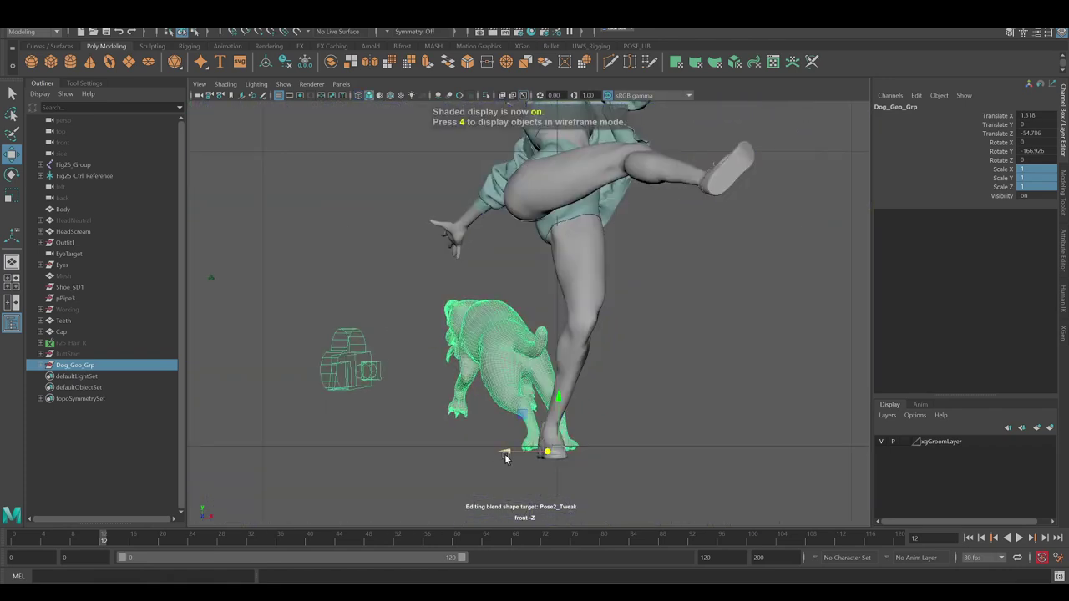
{"action": "left_click_drag", "start_coordinate": [362, 301], "coordinate": [307, 301]}
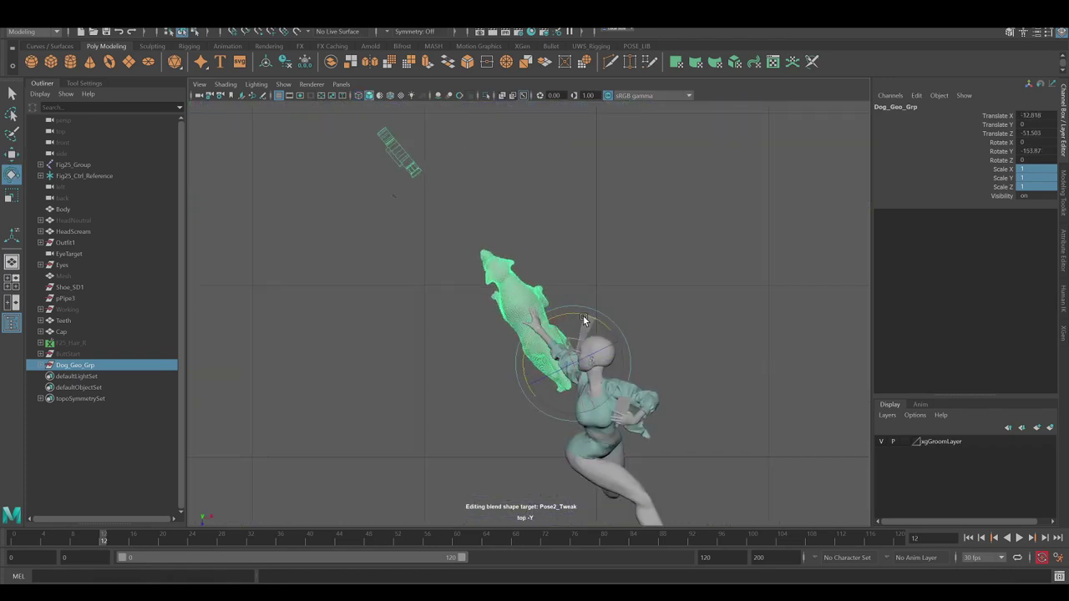
{"action": "left_click_drag", "start_coordinate": [521, 324], "coordinate": [602, 321], "text": "alt"}
- Move Dog_Geo_Grp to a new spot beside the kicking figure
{"action": "key", "text": "w"}
{"action": "key", "text": "space"}
{"action": "mouse_move", "coordinate": [573, 368]}
{"action": "left_mouse_down"}
{"action": "mouse_move", "coordinate": [577, 330]}
{"action": "mouse_move", "coordinate": [504, 363]}
{"action": "mouse_move", "coordinate": [699, 323]}
{"action": "left_mouse_up"}
{"action": "mouse_move", "coordinate": [608, 323]}
{"action": "left_mouse_down"}
{"action": "mouse_move", "coordinate": [625, 325]}
{"action": "mouse_move", "coordinate": [575, 339]}
{"action": "mouse_move", "coordinate": [625, 324]}
{"action": "mouse_move", "coordinate": [608, 346]}
{"action": "mouse_move", "coordinate": [576, 351]}
{"action": "left_mouse_up"}
{"action": "mouse_move", "coordinate": [576, 351]}
{"action": "left_mouse_down"}
{"action": "mouse_move", "coordinate": [587, 354]}
{"action": "mouse_move", "coordinate": [554, 339]}
{"action": "mouse_move", "coordinate": [563, 351]}
{"action": "mouse_move", "coordinate": [439, 347]}
{"action": "left_mouse_up"}
{"action": "mouse_move", "coordinate": [506, 345]}
{"action": "left_mouse_down", "text": "alt"}
{"action": "mouse_move", "coordinate": [348, 375]}
{"action": "mouse_move", "coordinate": [491, 380]}
{"action": "mouse_move", "coordinate": [401, 320]}
{"action": "left_mouse_up", "text": "alt"}
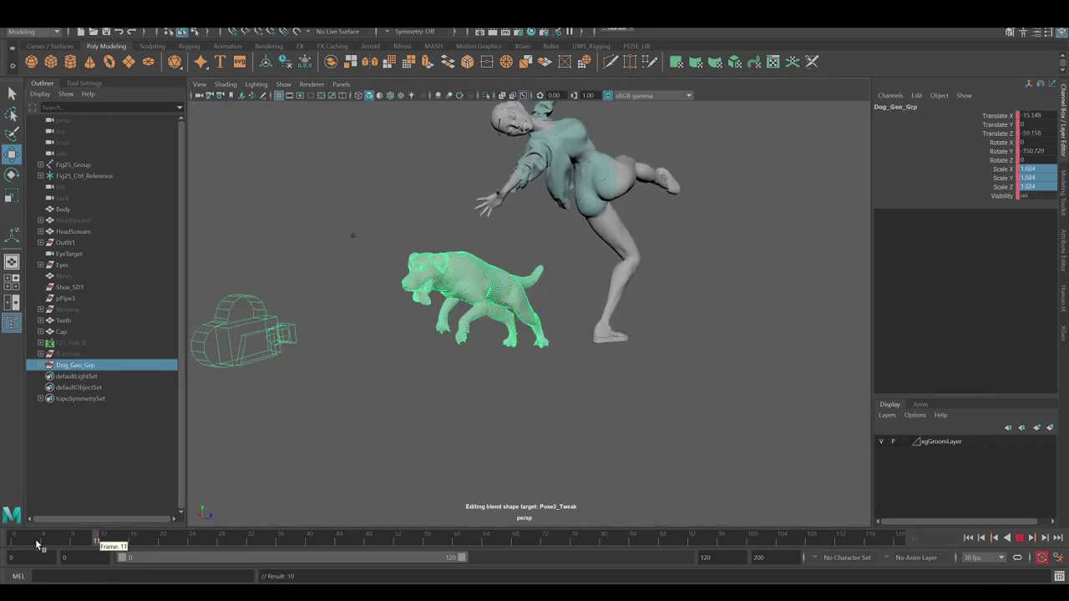
- Zero the dog group's translate and rotate channels, then step the animation to frame 12
{"action": "left_click_drag", "start_coordinate": [1043, 117], "coordinate": [1044, 160]}
{"action": "type", "text": "0"}
{"action": "key", "text": "Return"}
{"action": "left_click_drag", "start_coordinate": [752, 225], "coordinate": [531, 254], "text": "alt"}
{"action": "key", "text": "alt+v"}
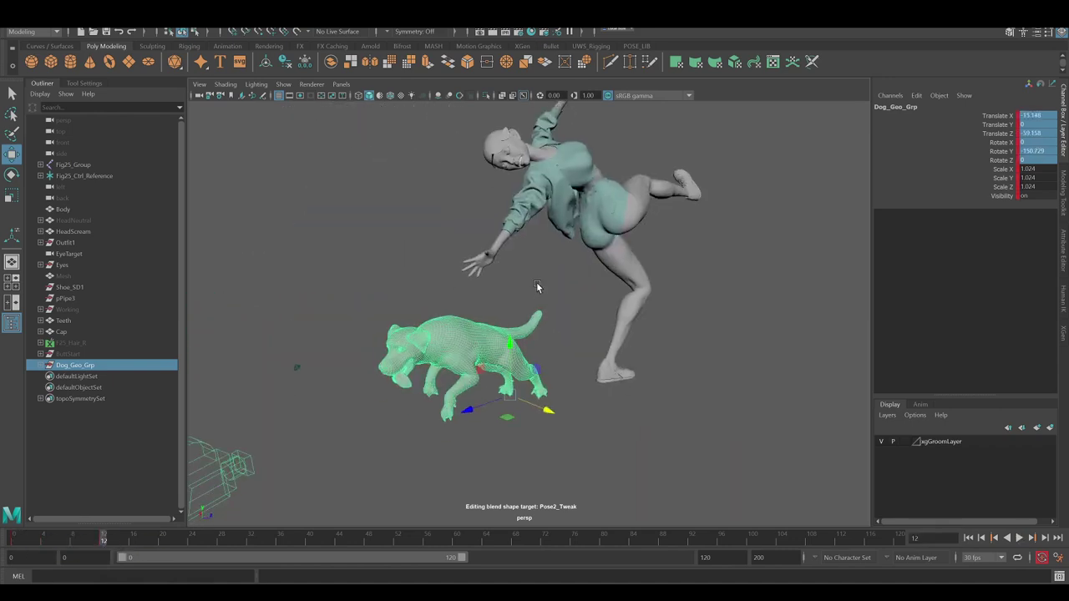
- Lower the dog group slightly in the side view and switch the display to wireframe
{"action": "left_click", "coordinate": [538, 287]}
{"action": "mouse_move", "coordinate": [552, 296]}
{"action": "left_mouse_down", "text": "alt"}
{"action": "mouse_move", "coordinate": [523, 305]}
{"action": "mouse_move", "coordinate": [542, 315]}
{"action": "left_mouse_up", "text": "alt"}
{"action": "left_click", "coordinate": [493, 367]}
{"action": "left_click_drag", "start_coordinate": [492, 359], "coordinate": [395, 408]}
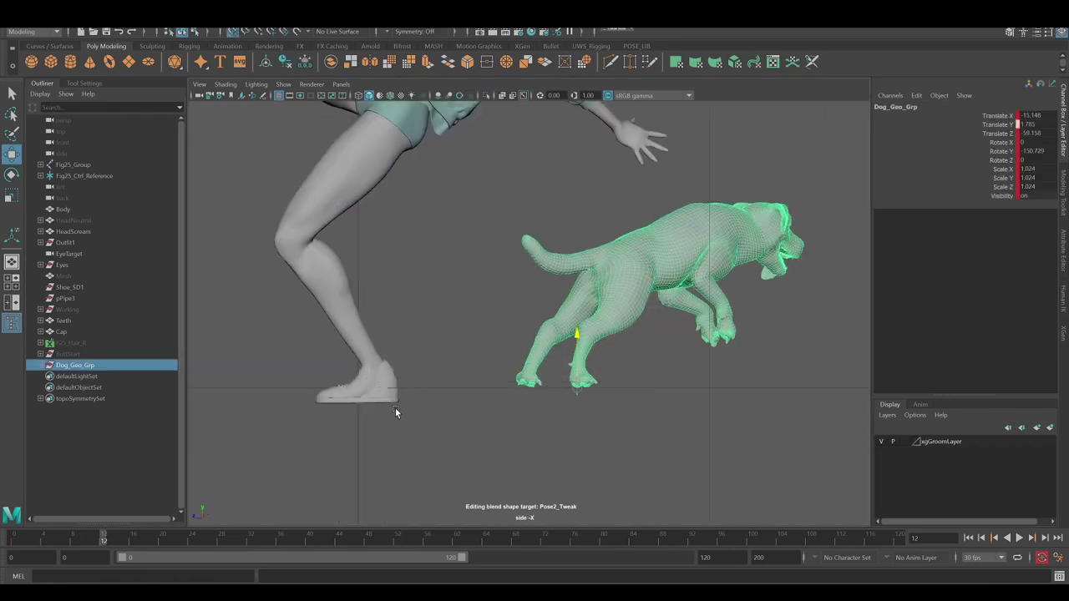
{"action": "left_click_drag", "start_coordinate": [578, 343], "coordinate": [381, 437]}
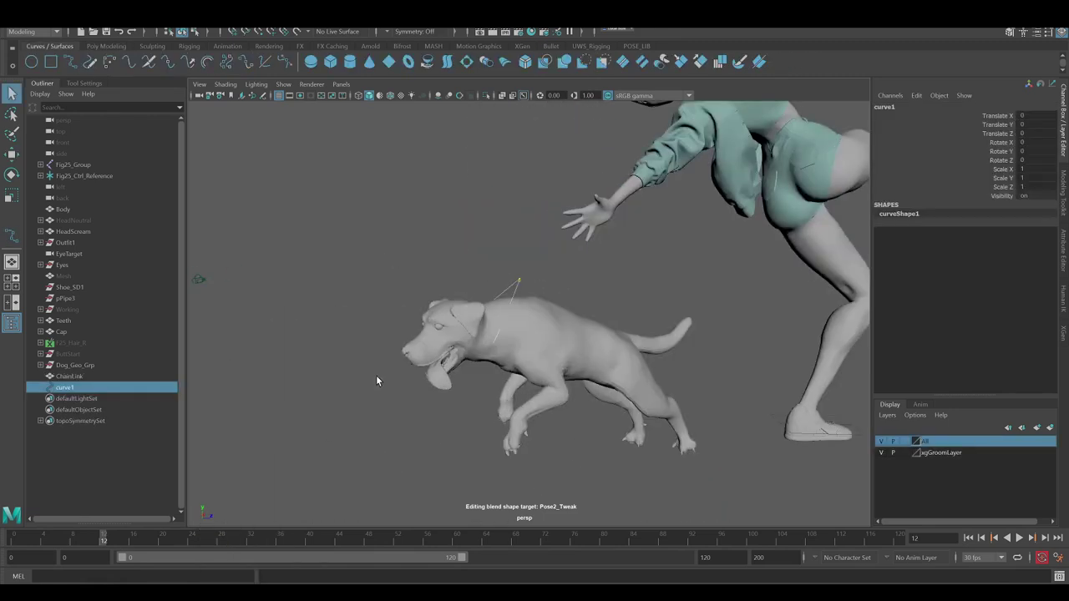
{"action": "mouse_move", "coordinate": [376, 381]}
{"action": "left_mouse_down", "text": "alt"}
{"action": "mouse_move", "coordinate": [506, 265]}
{"action": "mouse_move", "coordinate": [453, 237]}
{"action": "mouse_move", "coordinate": [542, 258]}
{"action": "mouse_move", "coordinate": [357, 199]}
{"action": "mouse_move", "coordinate": [441, 226]}
{"action": "mouse_move", "coordinate": [501, 293]}
{"action": "mouse_move", "coordinate": [389, 291]}
{"action": "mouse_move", "coordinate": [529, 269]}
{"action": "mouse_move", "coordinate": [524, 301]}
{"action": "mouse_move", "coordinate": [444, 331]}
{"action": "mouse_move", "coordinate": [565, 307]}
{"action": "mouse_move", "coordinate": [529, 317]}
{"action": "mouse_move", "coordinate": [525, 306]}
{"action": "mouse_move", "coordinate": [378, 288]}
{"action": "mouse_move", "coordinate": [346, 307]}
{"action": "left_mouse_up", "text": "alt"}
{"action": "key", "text": "4"}
{"action": "key", "text": "ctrl+z"}
{"action": "key", "text": "w"}
- Create a MASH network from ChainLink with Distribute set to Initial State
{"action": "left_click", "coordinate": [346, 308]}
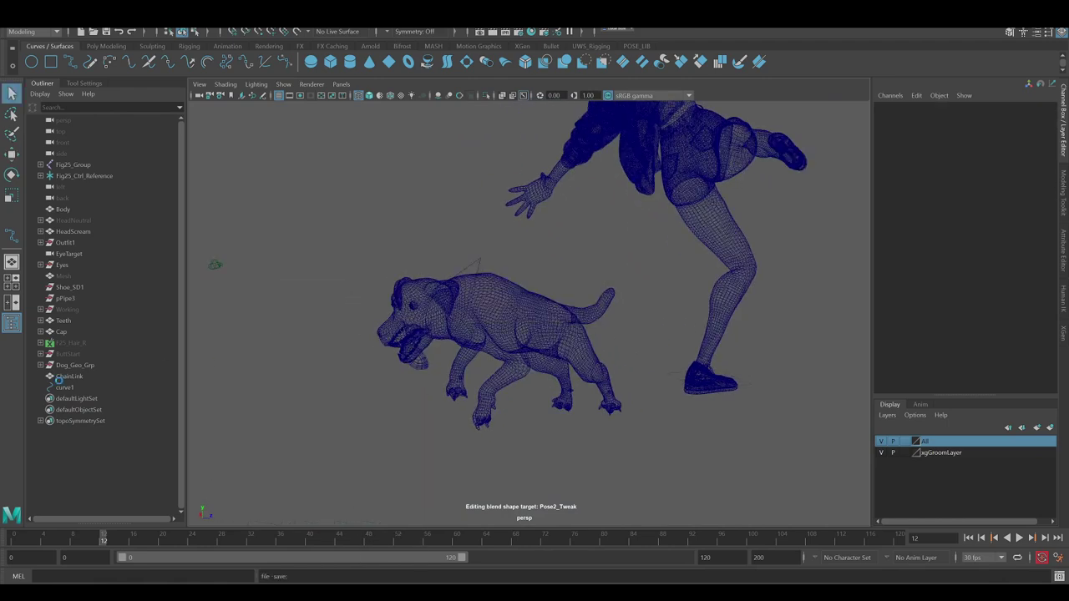
{"action": "left_click", "coordinate": [70, 377]}
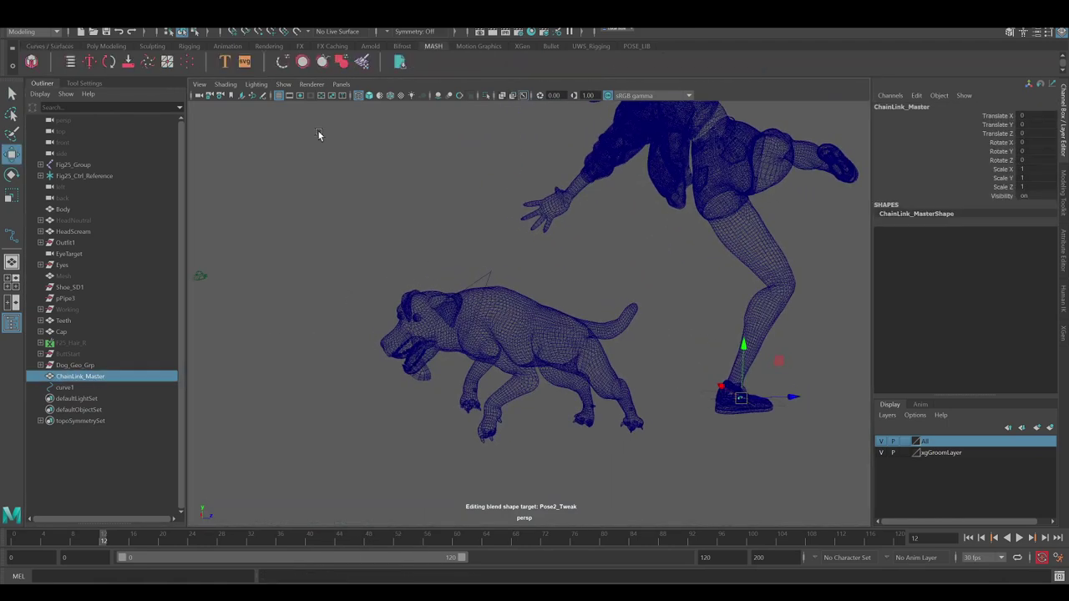
{"action": "left_click", "coordinate": [1063, 247]}
{"action": "left_click_drag", "start_coordinate": [506, 232], "coordinate": [589, 235], "text": "alt"}
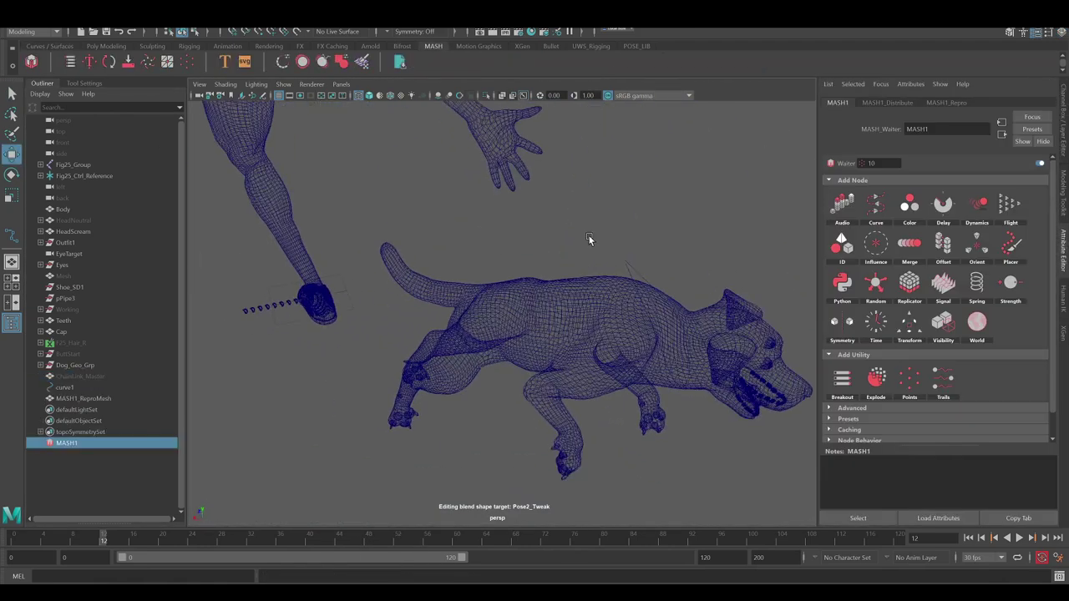
{"action": "left_click", "coordinate": [911, 208]}
{"action": "left_click_drag", "start_coordinate": [223, 375], "coordinate": [434, 351], "text": "alt"}
{"action": "left_click", "coordinate": [922, 103]}
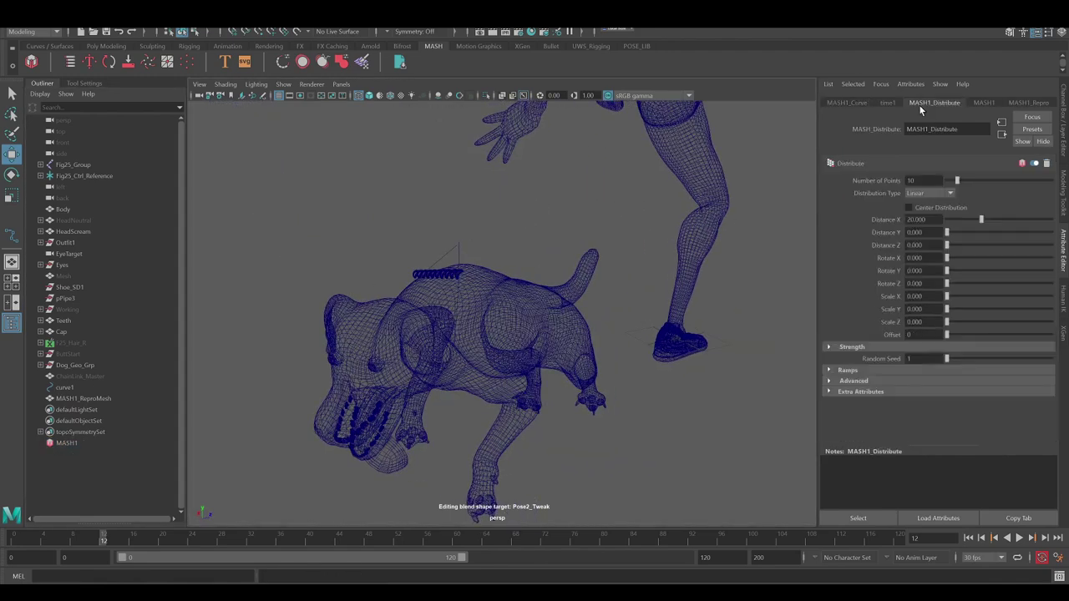
{"action": "left_click", "coordinate": [922, 272]}
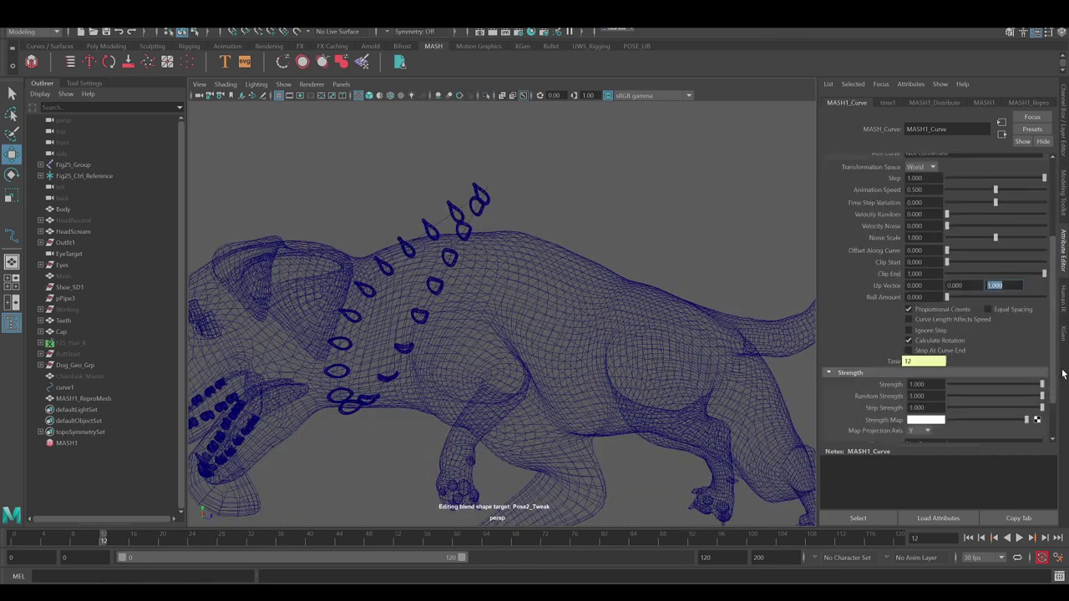
- Add a Curve node to the MASH network so the links follow curve1
{"action": "left_click", "coordinate": [947, 104]}
{"action": "left_click", "coordinate": [983, 102]}
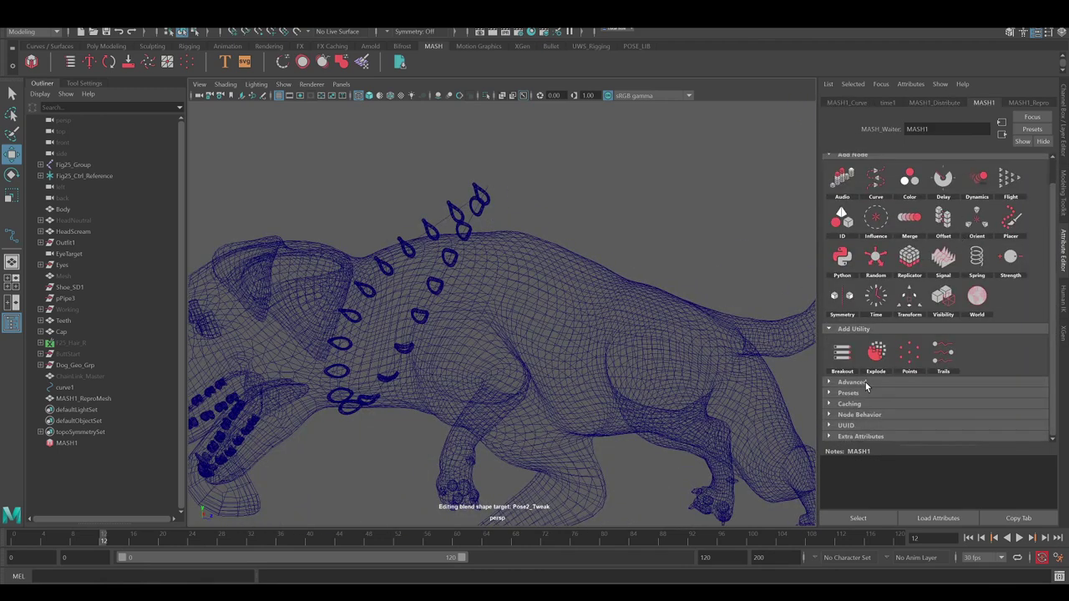
{"action": "left_click", "coordinate": [891, 412]}
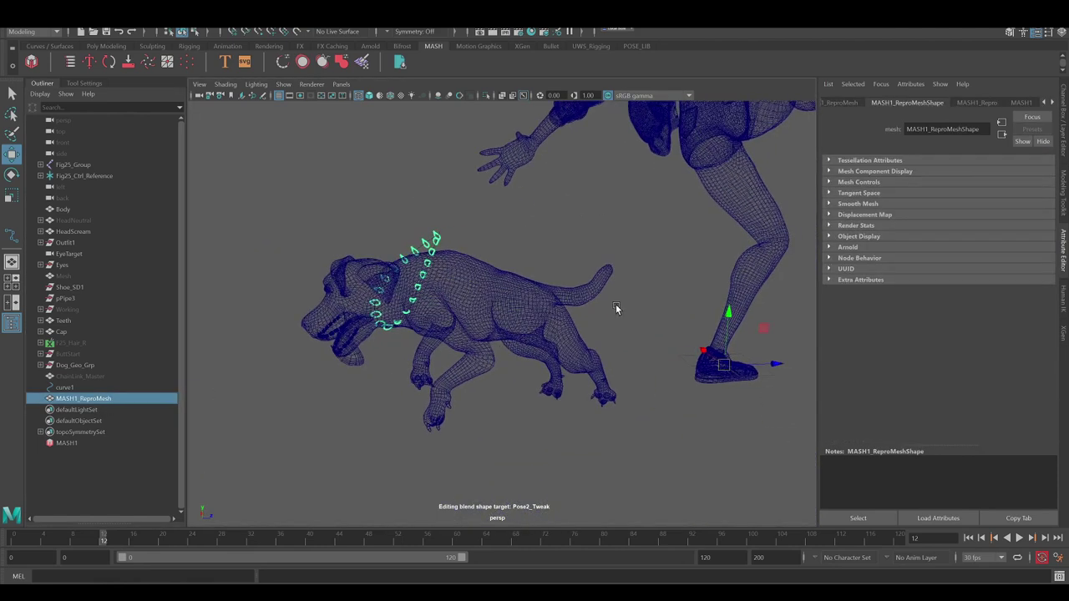
{"action": "left_click_drag", "start_coordinate": [678, 310], "coordinate": [789, 461]}
{"action": "left_click", "coordinate": [408, 221]}
{"action": "mouse_move", "coordinate": [519, 236]}
{"action": "left_mouse_down", "text": "alt"}
{"action": "mouse_move", "coordinate": [546, 253]}
{"action": "mouse_move", "coordinate": [534, 273]}
{"action": "left_mouse_up", "text": "alt"}
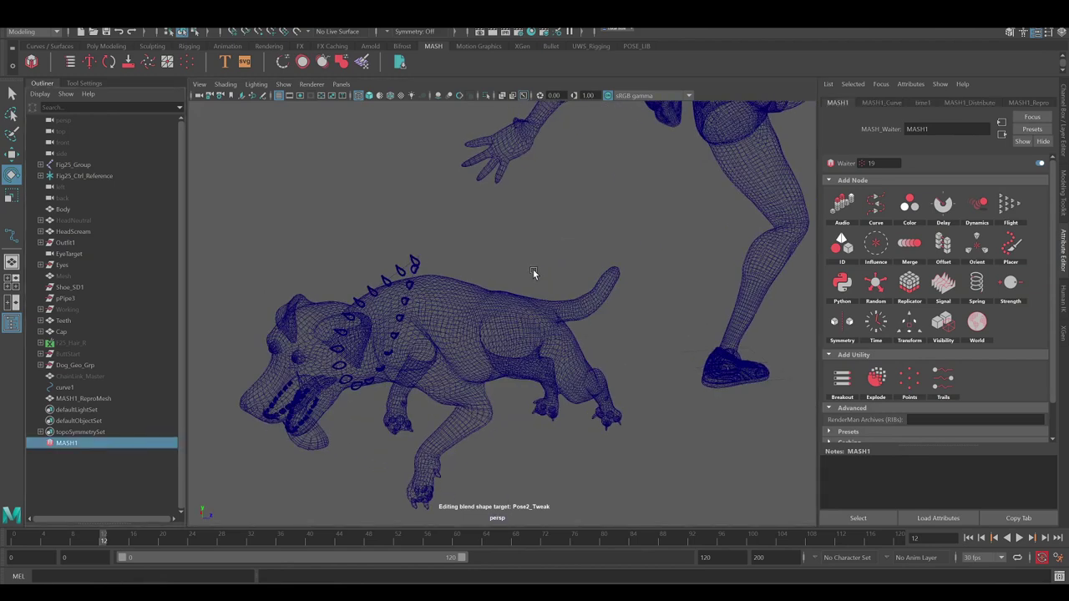
{"action": "left_click", "coordinate": [875, 205]}
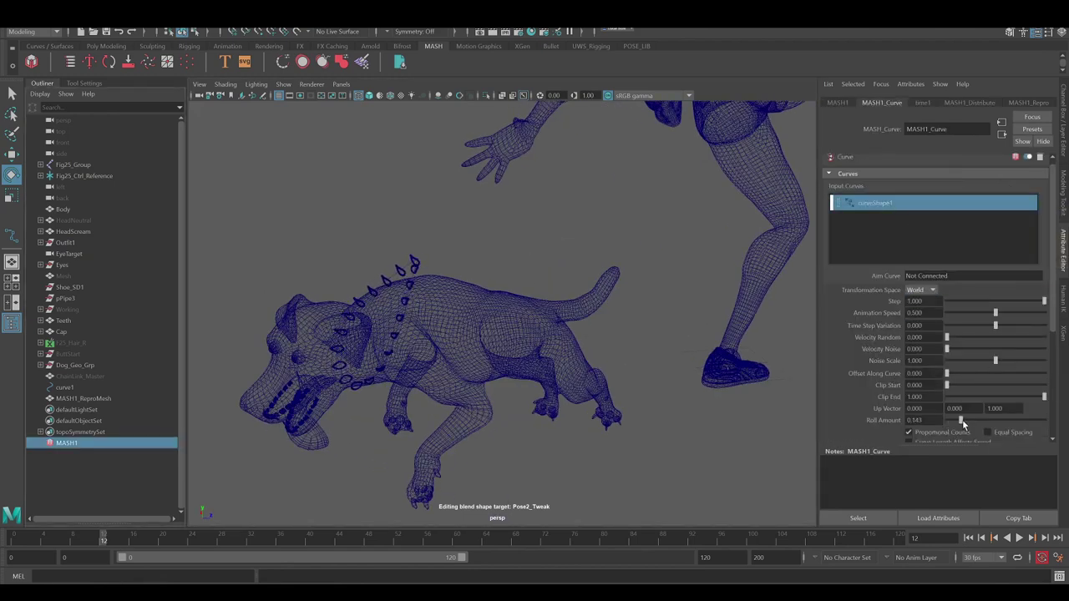
{"action": "scroll", "coordinate": [867, 340], "scroll_direction": "down", "scroll_amount": 3}
{"action": "scroll", "coordinate": [867, 340], "scroll_direction": "down", "scroll_amount": 2}
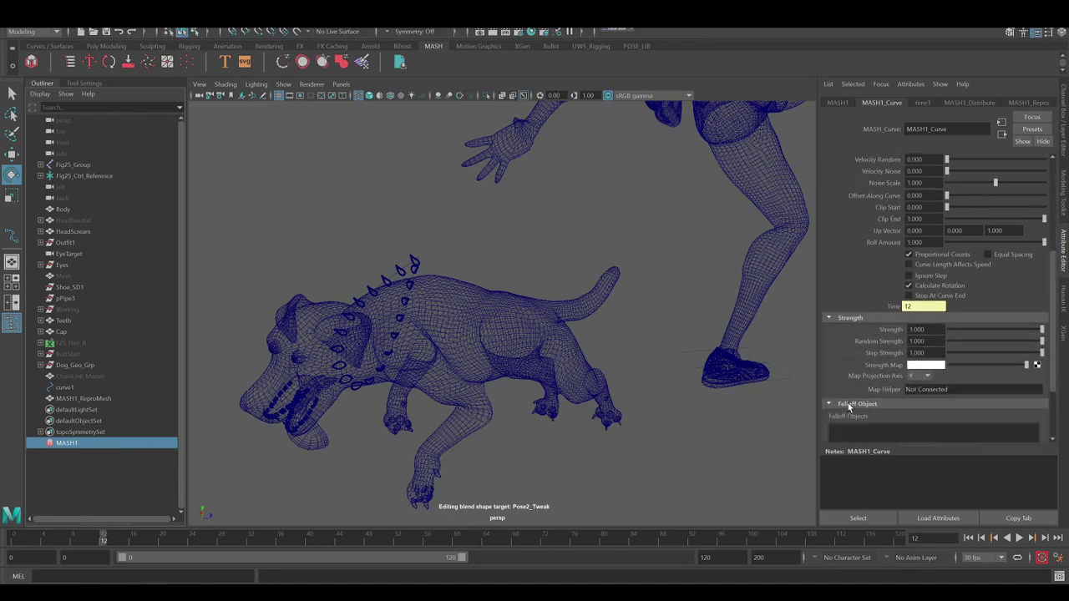
{"action": "left_click", "coordinate": [917, 388]}
{"action": "mouse_move", "coordinate": [554, 239]}
{"action": "left_mouse_down", "text": "alt"}
{"action": "mouse_move", "coordinate": [529, 264]}
{"action": "mouse_move", "coordinate": [543, 259]}
{"action": "mouse_move", "coordinate": [522, 248]}
{"action": "left_mouse_up", "text": "alt"}
{"action": "left_click", "coordinate": [330, 297]}
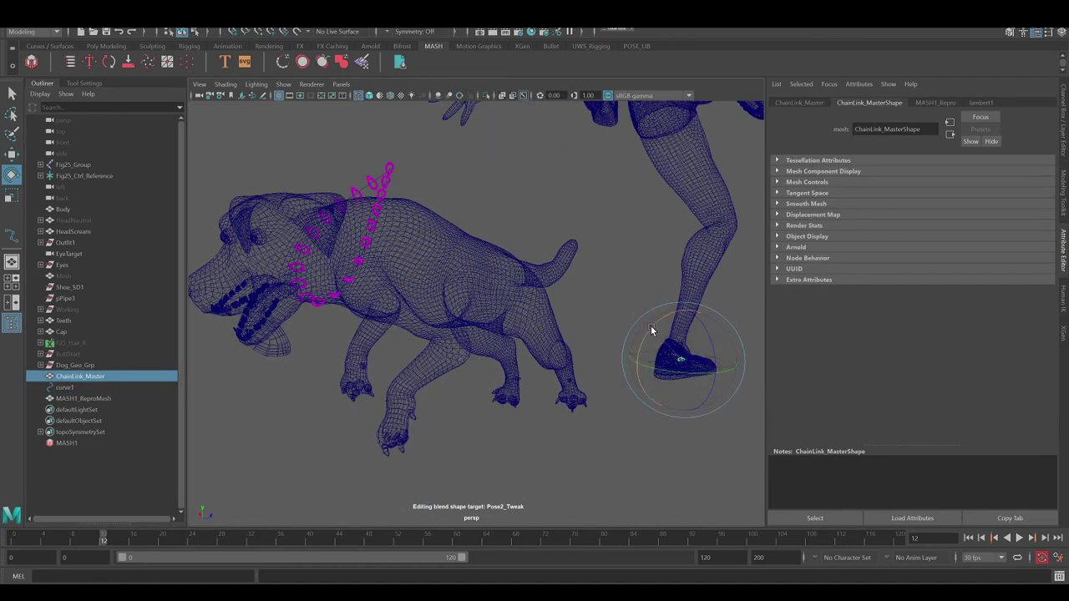
- Raise the distribution's Number of Points to 33 and return to shaded display
{"action": "mouse_move", "coordinate": [702, 323]}
{"action": "left_mouse_down", "text": "alt"}
{"action": "mouse_move", "coordinate": [472, 222]}
{"action": "mouse_move", "coordinate": [698, 362]}
{"action": "left_mouse_up", "text": "alt"}
{"action": "mouse_move", "coordinate": [429, 240]}
{"action": "left_mouse_down", "text": "alt"}
{"action": "mouse_move", "coordinate": [467, 272]}
{"action": "mouse_move", "coordinate": [669, 334]}
{"action": "mouse_move", "coordinate": [602, 309]}
{"action": "mouse_move", "coordinate": [550, 263]}
{"action": "left_mouse_up", "text": "alt"}
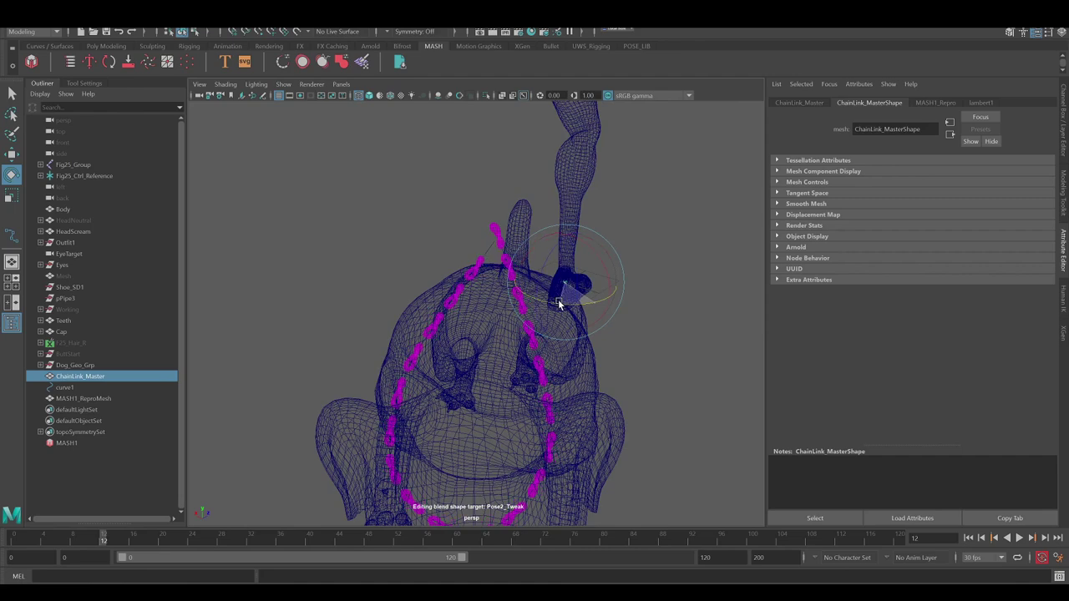
{"action": "mouse_move", "coordinate": [559, 305]}
{"action": "left_mouse_down", "text": "alt"}
{"action": "mouse_move", "coordinate": [373, 278]}
{"action": "mouse_move", "coordinate": [468, 284]}
{"action": "left_mouse_up", "text": "alt"}
{"action": "left_click", "coordinate": [67, 443]}
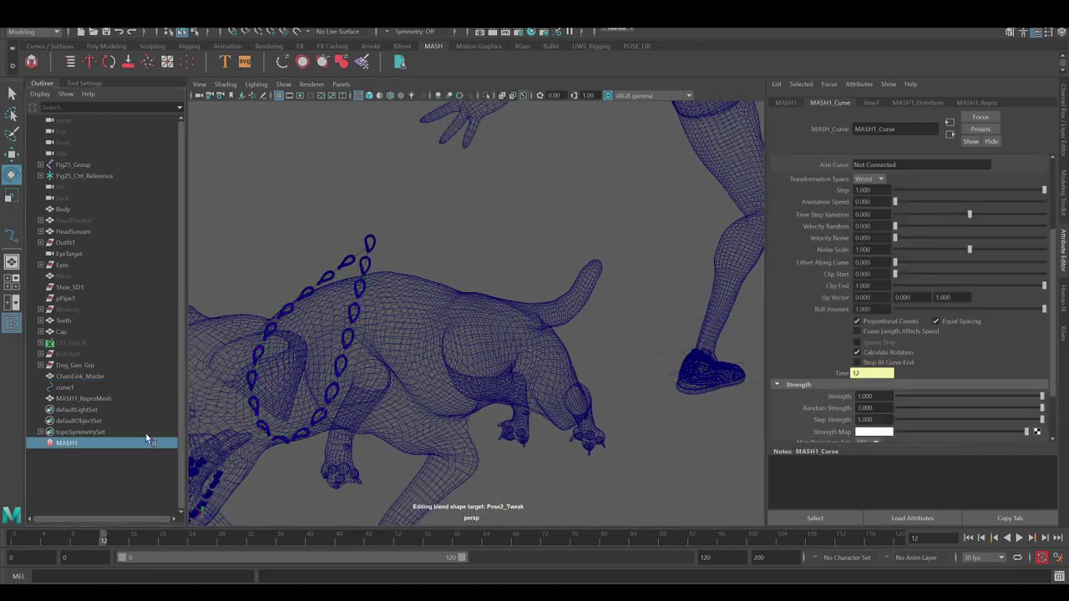
{"action": "left_click", "coordinate": [918, 102]}
{"action": "left_click_drag", "start_coordinate": [943, 180], "coordinate": [946, 180]}
{"action": "mouse_move", "coordinate": [501, 250]}
{"action": "left_mouse_down", "text": "alt"}
{"action": "mouse_move", "coordinate": [470, 242]}
{"action": "mouse_move", "coordinate": [527, 239]}
{"action": "mouse_move", "coordinate": [334, 243]}
{"action": "mouse_move", "coordinate": [449, 264]}
{"action": "mouse_move", "coordinate": [429, 262]}
{"action": "mouse_move", "coordinate": [573, 262]}
{"action": "mouse_move", "coordinate": [533, 255]}
{"action": "left_mouse_up", "text": "alt"}
{"action": "key", "text": "5"}
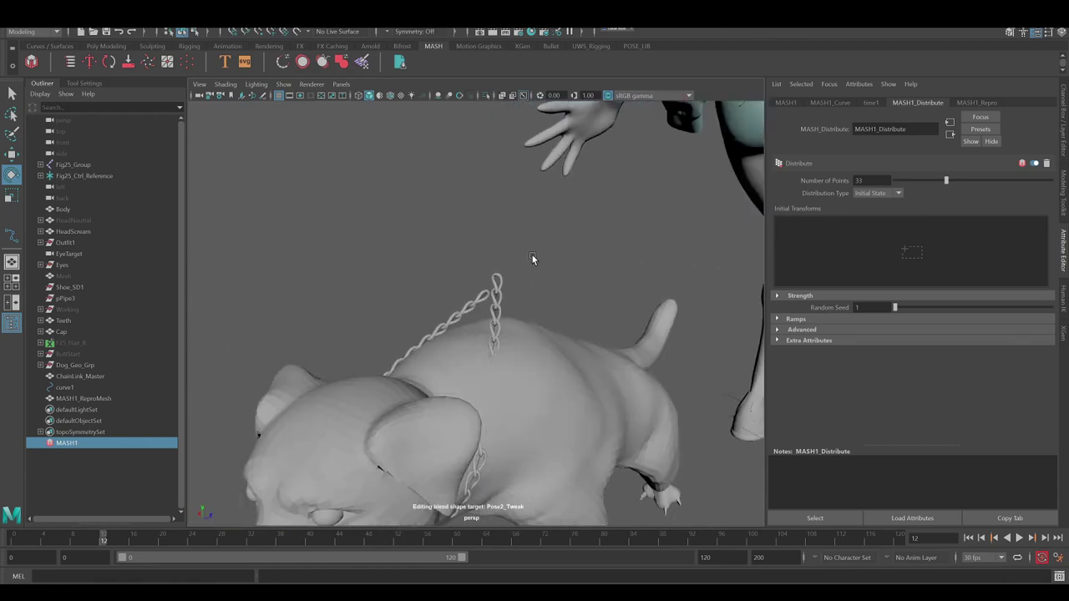
- Create a torus with radius 2.5 and section radius 0.2
{"action": "key", "text": "ctrl+1"}
{"action": "right_click_drag", "start_coordinate": [566, 340], "coordinate": [616, 376], "text": "shift"}
{"action": "key", "text": "f"}
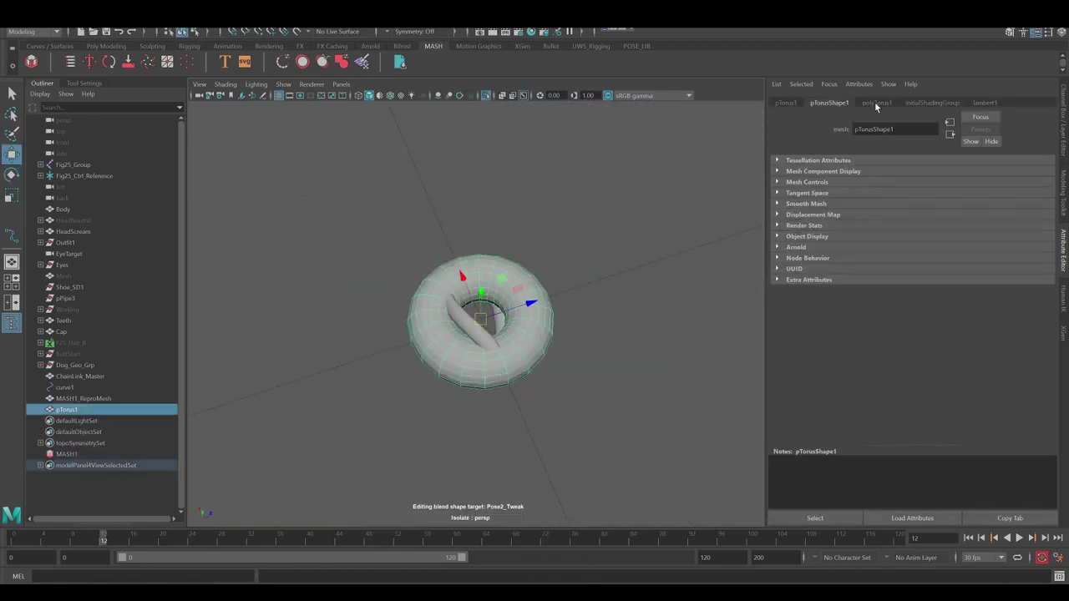
{"action": "left_click", "coordinate": [877, 102]}
{"action": "left_click_drag", "start_coordinate": [899, 174], "coordinate": [900, 173]}
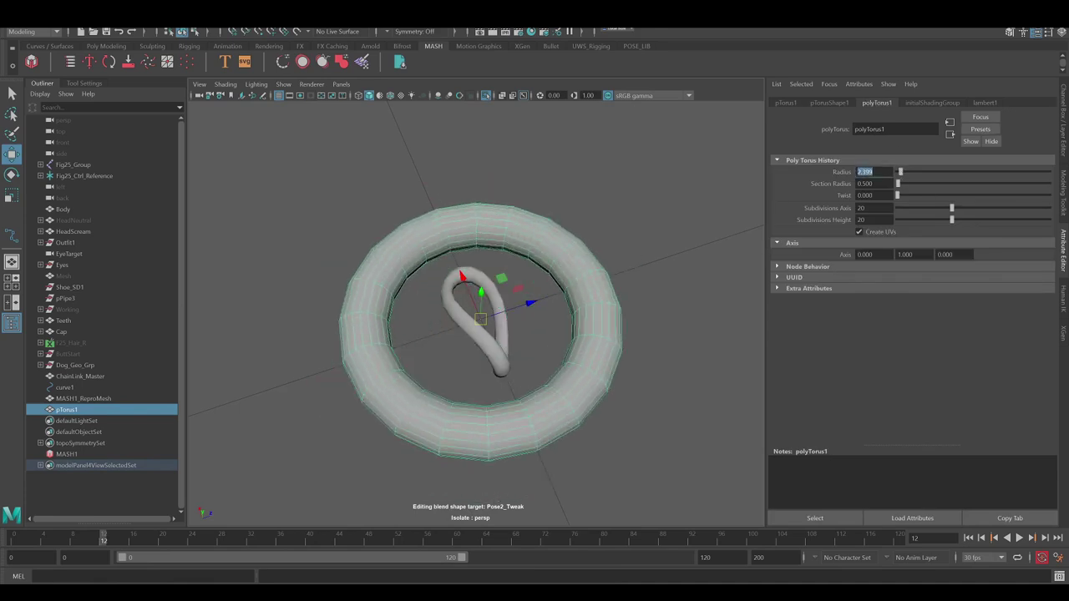
{"action": "type", "text": "2.5"}
{"action": "key", "text": "Return"}
{"action": "type", "text": "0.2"}
{"action": "key", "text": "Return"}
{"action": "mouse_move", "coordinate": [501, 275]}
{"action": "left_mouse_down", "text": "alt"}
{"action": "mouse_move", "coordinate": [530, 221]}
{"action": "mouse_move", "coordinate": [510, 298]}
{"action": "left_mouse_up", "text": "alt"}
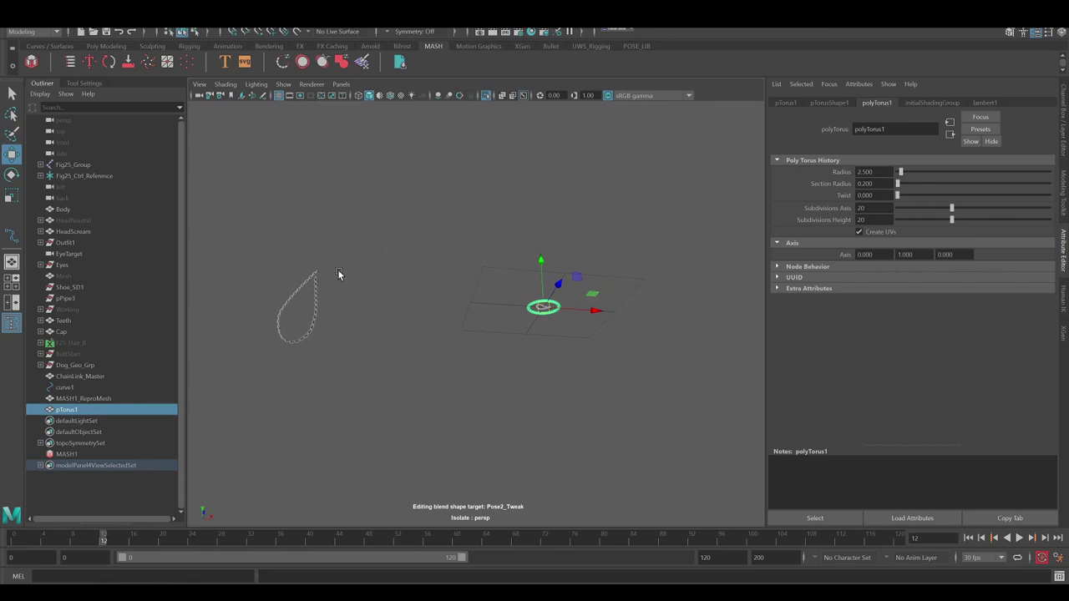
- Freeze the torus, add a cluster at the curve's end, and parent-constrain the torus to it
{"action": "right_click_drag", "start_coordinate": [445, 249], "coordinate": [386, 167], "text": "shift"}
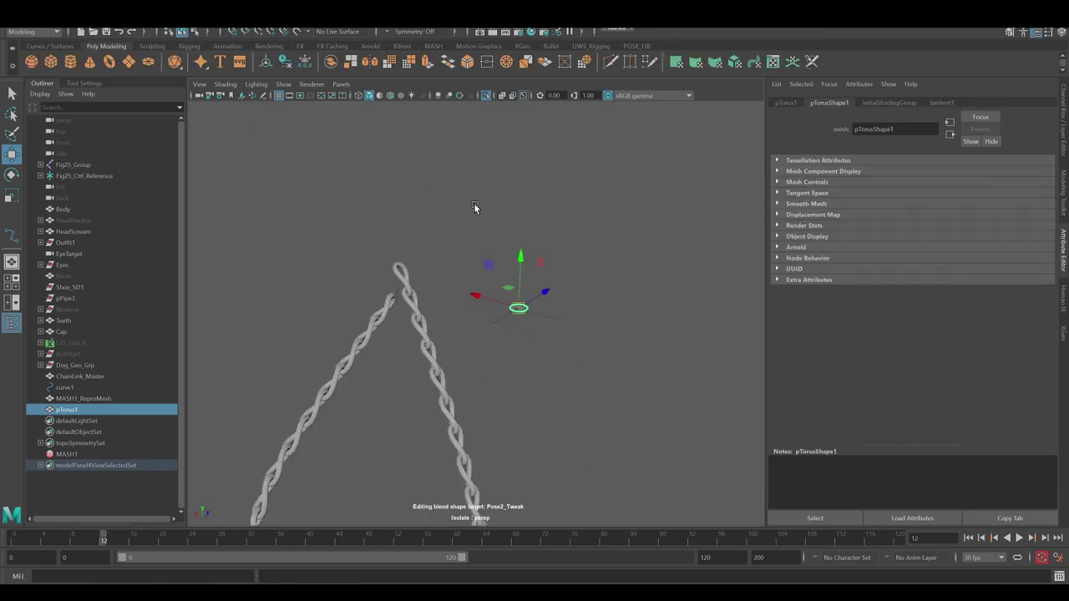
{"action": "scroll", "coordinate": [434, 291], "scroll_direction": "up", "scroll_amount": 5}
{"action": "right_click_drag", "start_coordinate": [453, 315], "coordinate": [435, 276]}
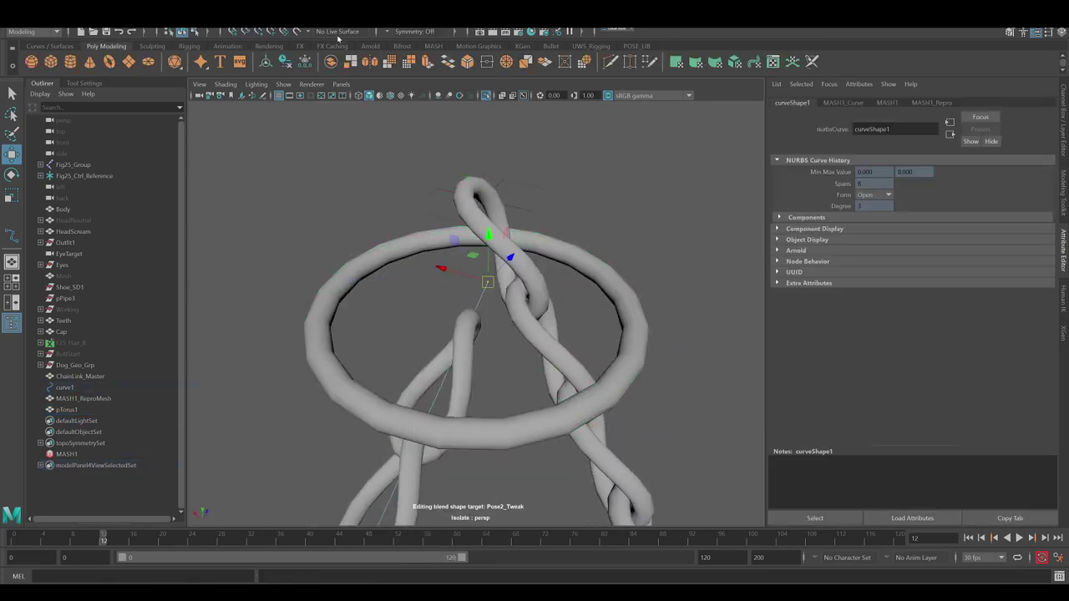
{"action": "left_click", "coordinate": [426, 62]}
{"action": "left_click", "coordinate": [385, 247]}
{"action": "left_click", "coordinate": [21, 54]}
{"action": "left_click", "coordinate": [276, 23]}
{"action": "left_click", "coordinate": [309, 40]}
{"action": "mouse_move", "coordinate": [477, 314]}
{"action": "left_mouse_down", "text": "alt"}
{"action": "mouse_move", "coordinate": [539, 293]}
{"action": "mouse_move", "coordinate": [460, 274]}
{"action": "mouse_move", "coordinate": [492, 268]}
{"action": "mouse_move", "coordinate": [480, 259]}
{"action": "mouse_move", "coordinate": [425, 256]}
{"action": "mouse_move", "coordinate": [458, 242]}
{"action": "mouse_move", "coordinate": [558, 257]}
{"action": "mouse_move", "coordinate": [588, 246]}
{"action": "mouse_move", "coordinate": [453, 289]}
{"action": "mouse_move", "coordinate": [527, 254]}
{"action": "mouse_move", "coordinate": [554, 258]}
{"action": "mouse_move", "coordinate": [548, 252]}
{"action": "left_mouse_up", "text": "alt"}
{"action": "key", "text": "e"}
{"action": "left_click", "coordinate": [452, 289]}
- Duplicate the ring and parent-constrain the copy to the second cluster at the other end
{"action": "key", "text": "ctrl+d"}
{"action": "key", "text": "w"}
{"action": "left_click_drag", "start_coordinate": [431, 239], "coordinate": [529, 280], "text": "alt"}
{"action": "key", "text": "e"}
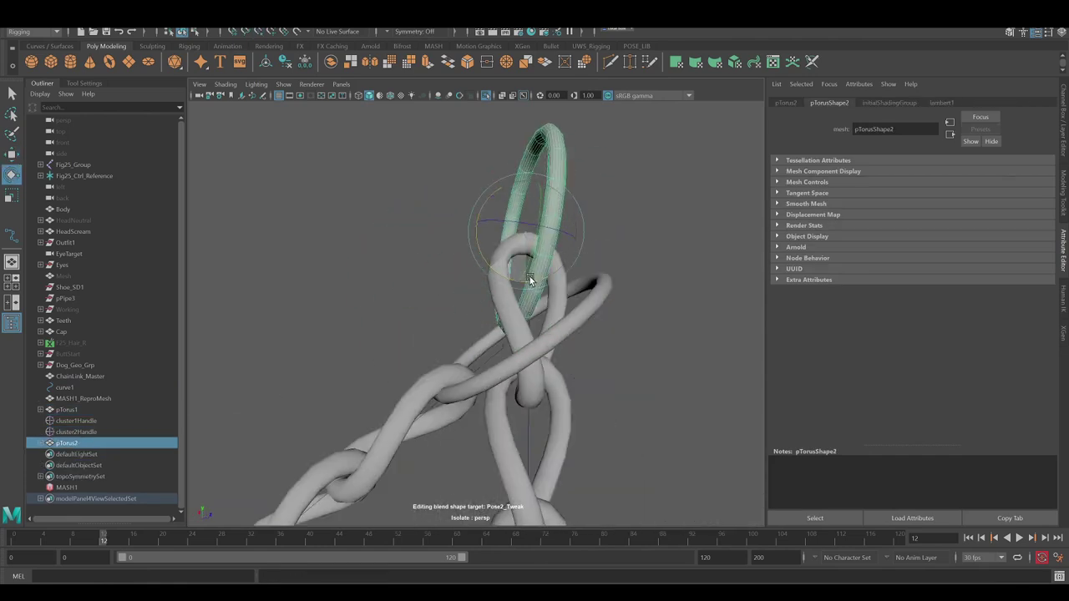
{"action": "mouse_move", "coordinate": [528, 197]}
{"action": "left_mouse_down", "text": "alt"}
{"action": "mouse_move", "coordinate": [468, 186]}
{"action": "mouse_move", "coordinate": [394, 250]}
{"action": "mouse_move", "coordinate": [389, 279]}
{"action": "left_mouse_up", "text": "alt"}
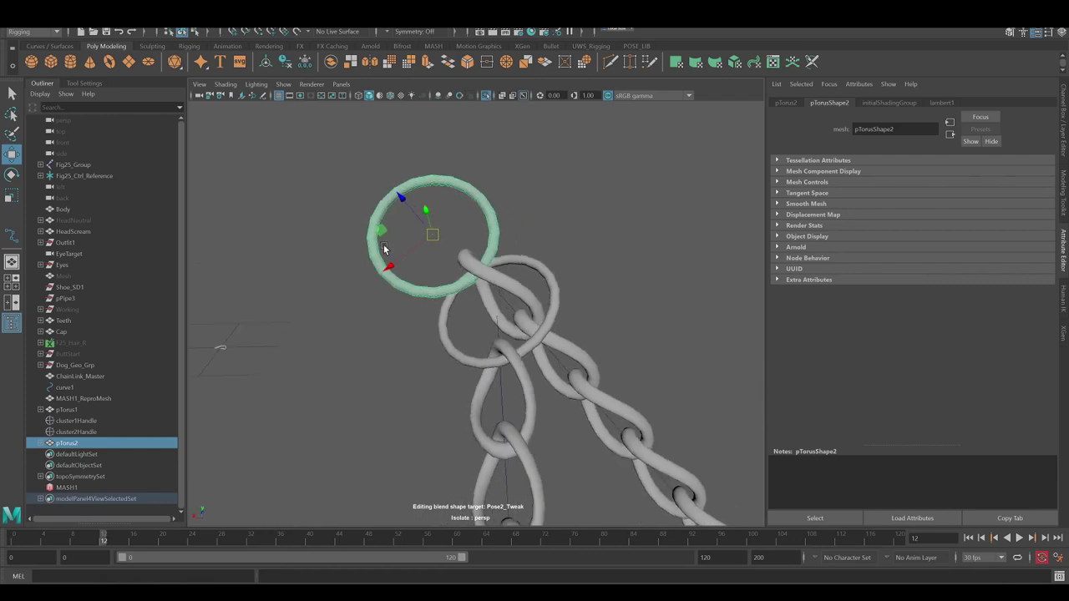
{"action": "left_click", "coordinate": [389, 279]}
{"action": "left_click", "coordinate": [323, 40]}
{"action": "mouse_move", "coordinate": [468, 251]}
{"action": "left_mouse_down", "text": "alt"}
{"action": "mouse_move", "coordinate": [548, 336]}
{"action": "mouse_move", "coordinate": [485, 374]}
{"action": "mouse_move", "coordinate": [506, 382]}
{"action": "mouse_move", "coordinate": [546, 300]}
{"action": "mouse_move", "coordinate": [541, 314]}
{"action": "mouse_move", "coordinate": [602, 306]}
{"action": "left_mouse_up", "text": "alt"}
{"action": "key", "text": "e"}
{"action": "right_click_drag", "start_coordinate": [601, 305], "coordinate": [404, 203], "text": "alt"}
{"action": "left_click", "coordinate": [608, 288]}
- Frame the end ring pTorus1 and start rotating it toward the chain
{"action": "right_click_drag", "start_coordinate": [543, 298], "coordinate": [588, 254]}
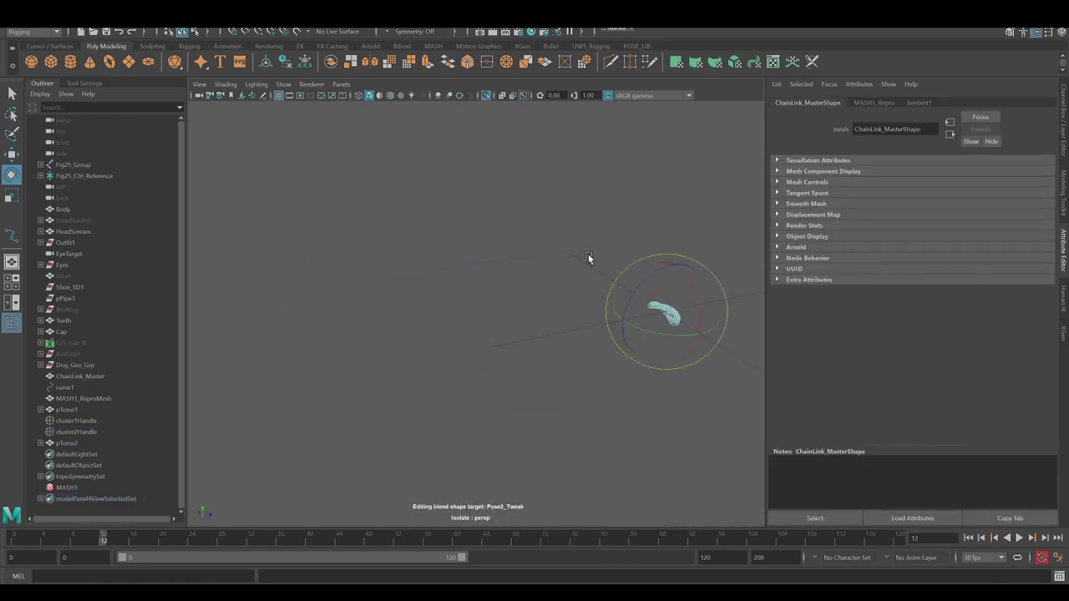
{"action": "key", "text": "ctrl+1"}
{"action": "mouse_move", "coordinate": [455, 327]}
{"action": "left_mouse_down", "text": "alt"}
{"action": "mouse_move", "coordinate": [483, 235]}
{"action": "mouse_move", "coordinate": [463, 243]}
{"action": "mouse_move", "coordinate": [526, 237]}
{"action": "left_mouse_up", "text": "alt"}
{"action": "scroll", "coordinate": [526, 238], "scroll_direction": "down", "scroll_amount": 10}
{"action": "left_click", "coordinate": [414, 194]}
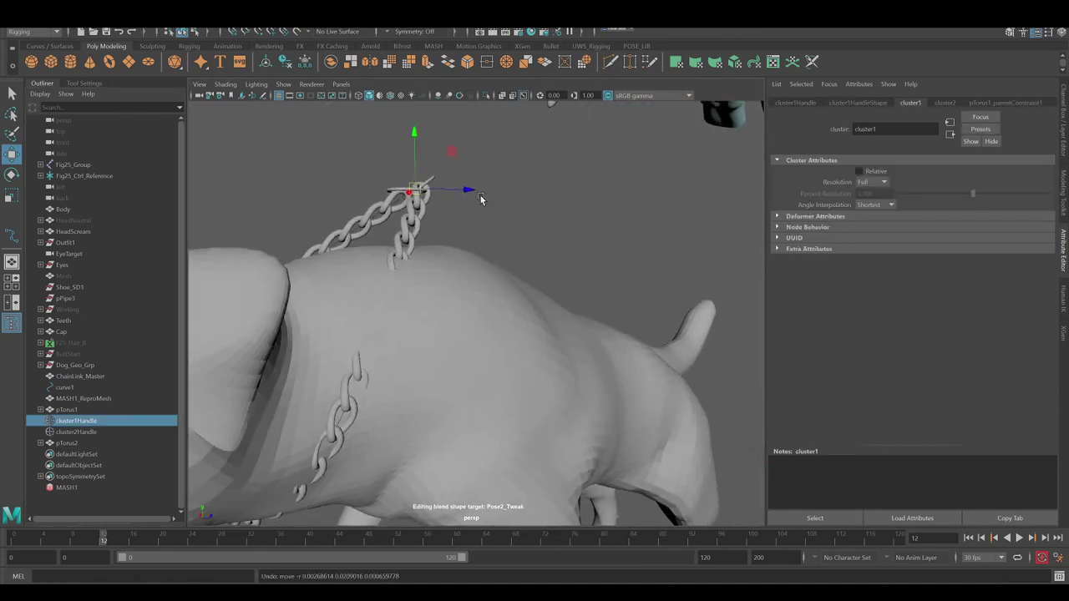
{"action": "key", "text": "f"}
{"action": "key", "text": "e"}
{"action": "mouse_move", "coordinate": [481, 282]}
{"action": "left_mouse_down", "text": "alt"}
{"action": "mouse_move", "coordinate": [674, 355]}
{"action": "mouse_move", "coordinate": [501, 284]}
{"action": "mouse_move", "coordinate": [417, 263]}
{"action": "mouse_move", "coordinate": [523, 280]}
{"action": "mouse_move", "coordinate": [470, 254]}
{"action": "left_mouse_up", "text": "alt"}
- Keep rotating pTorus1 until it interlocks with the last chain link
{"action": "key", "text": "w"}
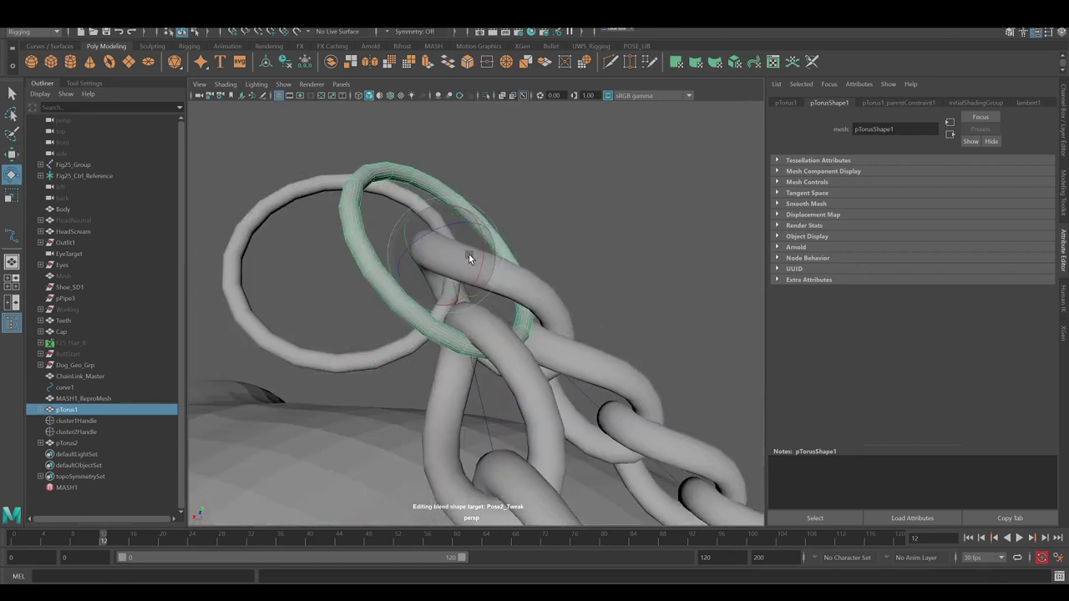
{"action": "mouse_move", "coordinate": [404, 300]}
{"action": "left_mouse_down", "text": "alt"}
{"action": "mouse_move", "coordinate": [320, 290]}
{"action": "mouse_move", "coordinate": [535, 312]}
{"action": "mouse_move", "coordinate": [540, 234]}
{"action": "mouse_move", "coordinate": [502, 294]}
{"action": "mouse_move", "coordinate": [480, 284]}
{"action": "left_mouse_up", "text": "alt"}
{"action": "key", "text": "e"}
{"action": "mouse_move", "coordinate": [412, 301]}
{"action": "left_mouse_down", "text": "alt"}
{"action": "mouse_move", "coordinate": [370, 303]}
{"action": "mouse_move", "coordinate": [499, 281]}
{"action": "mouse_move", "coordinate": [421, 263]}
{"action": "mouse_move", "coordinate": [513, 278]}
{"action": "mouse_move", "coordinate": [550, 272]}
{"action": "left_mouse_up", "text": "alt"}
{"action": "key", "text": "e"}
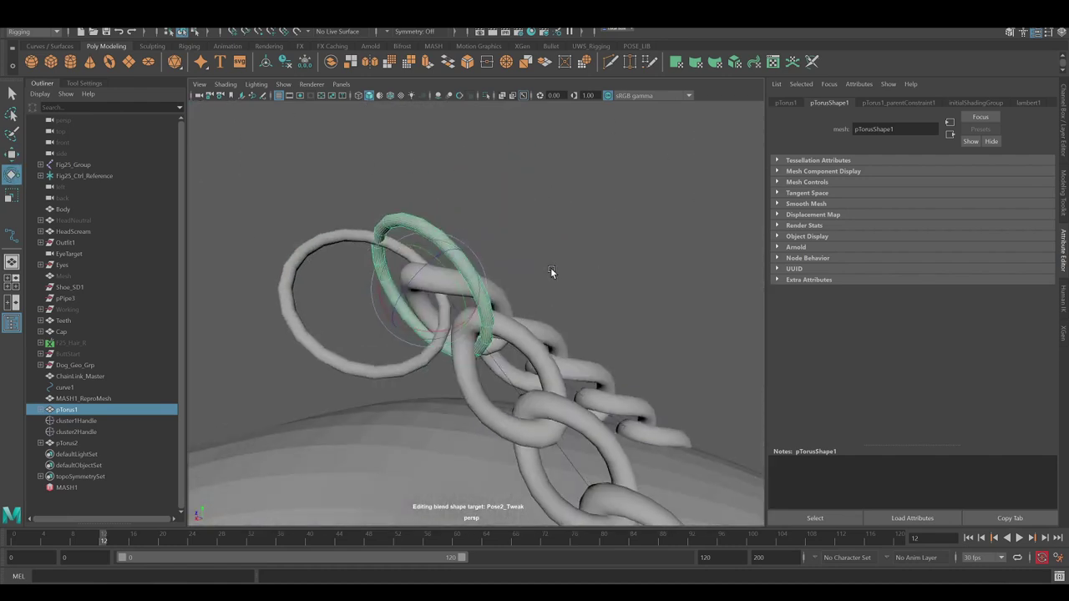
{"action": "mouse_move", "coordinate": [452, 326]}
{"action": "left_mouse_down", "text": "alt"}
{"action": "mouse_move", "coordinate": [548, 279]}
{"action": "mouse_move", "coordinate": [490, 248]}
{"action": "mouse_move", "coordinate": [430, 250]}
{"action": "left_mouse_up", "text": "alt"}
{"action": "key", "text": "w"}
{"action": "left_click", "coordinate": [430, 250]}
- Adjust cluster1Handle's rotation, then check both cluster handles and curve1 on the dog
{"action": "left_click", "coordinate": [75, 421]}
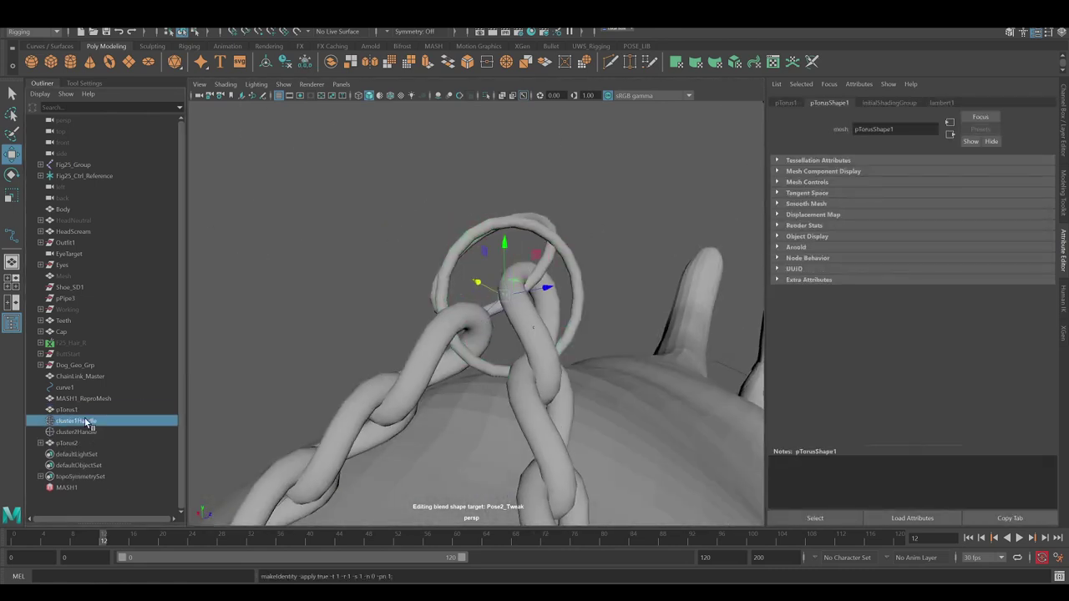
{"action": "left_click_drag", "start_coordinate": [339, 203], "coordinate": [476, 296], "text": "alt"}
{"action": "key", "text": "e"}
{"action": "mouse_move", "coordinate": [606, 272]}
{"action": "left_mouse_down", "text": "alt"}
{"action": "mouse_move", "coordinate": [541, 264]}
{"action": "mouse_move", "coordinate": [84, 445]}
{"action": "left_mouse_up", "text": "alt"}
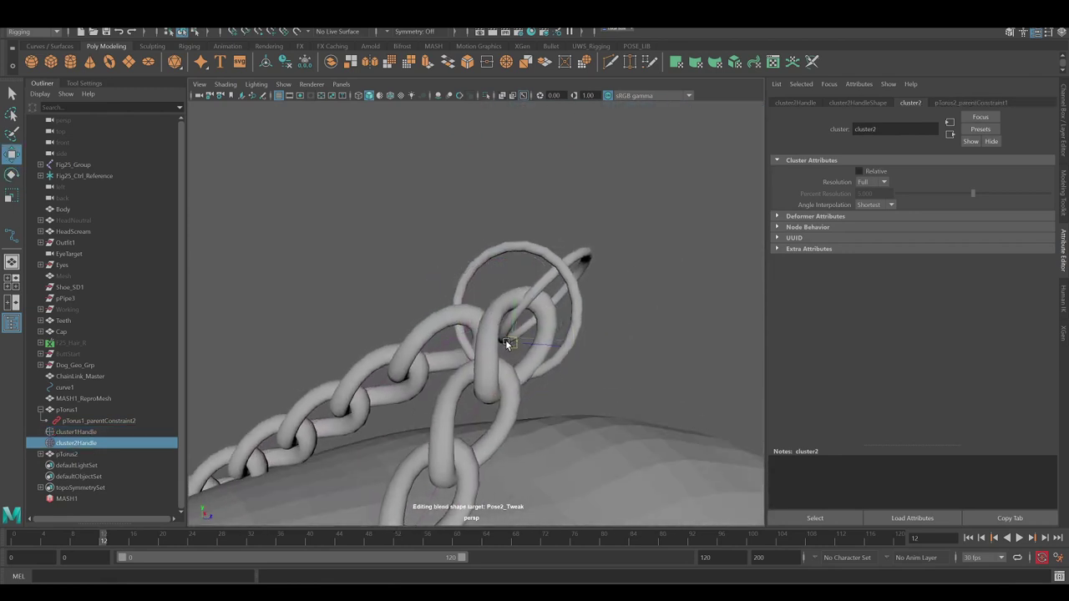
{"action": "left_click", "coordinate": [405, 285]}
{"action": "mouse_move", "coordinate": [506, 339]}
{"action": "left_mouse_down", "text": "alt"}
{"action": "mouse_move", "coordinate": [405, 285]}
{"action": "mouse_move", "coordinate": [250, 351]}
{"action": "left_mouse_up", "text": "alt"}
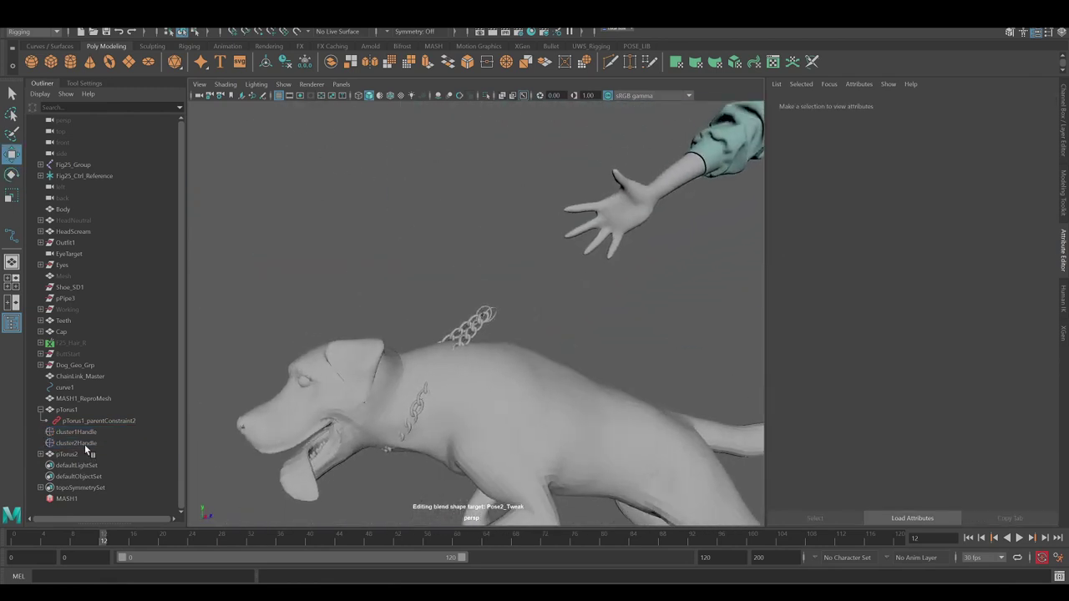
{"action": "left_click", "coordinate": [85, 444]}
{"action": "mouse_move", "coordinate": [451, 356]}
{"action": "left_mouse_down", "text": "alt"}
{"action": "mouse_move", "coordinate": [697, 412]}
{"action": "mouse_move", "coordinate": [610, 408]}
{"action": "left_mouse_up", "text": "alt"}
{"action": "mouse_move", "coordinate": [430, 285]}
{"action": "left_mouse_down", "text": "alt"}
{"action": "mouse_move", "coordinate": [291, 336]}
{"action": "mouse_move", "coordinate": [554, 234]}
{"action": "mouse_move", "coordinate": [385, 254]}
{"action": "mouse_move", "coordinate": [440, 267]}
{"action": "mouse_move", "coordinate": [516, 258]}
{"action": "mouse_move", "coordinate": [417, 261]}
{"action": "mouse_move", "coordinate": [420, 239]}
{"action": "left_mouse_up", "text": "alt"}
{"action": "left_click", "coordinate": [385, 254]}
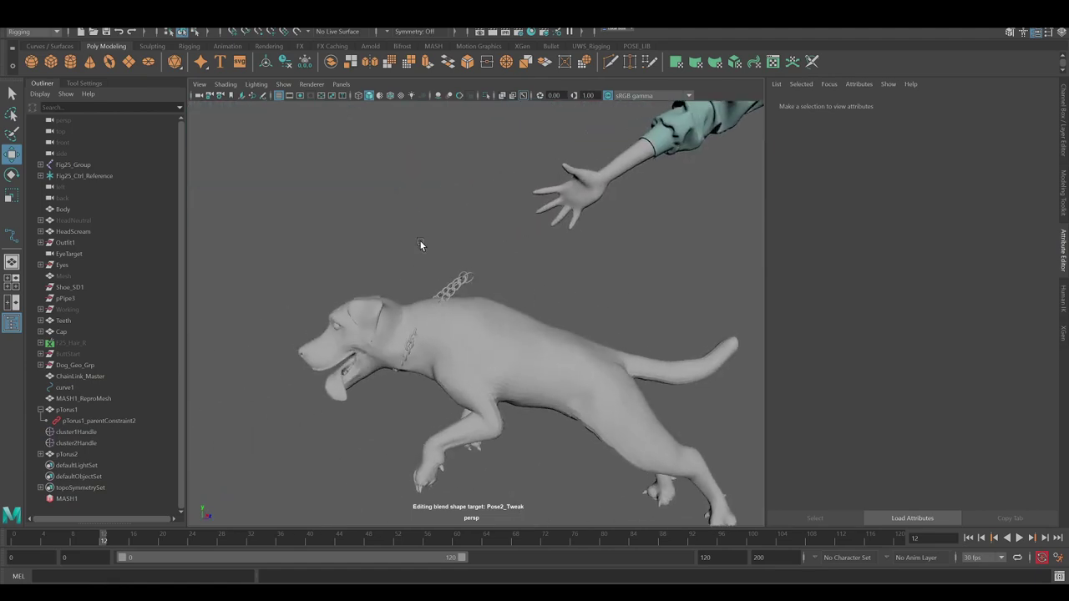
{"action": "scroll", "coordinate": [409, 242], "scroll_direction": "up", "scroll_amount": 3}
{"action": "left_click", "coordinate": [381, 303]}
- In wireframe, select the chain collar and curve1 to check them
{"action": "key", "text": "4"}
{"action": "left_click", "coordinate": [381, 244]}
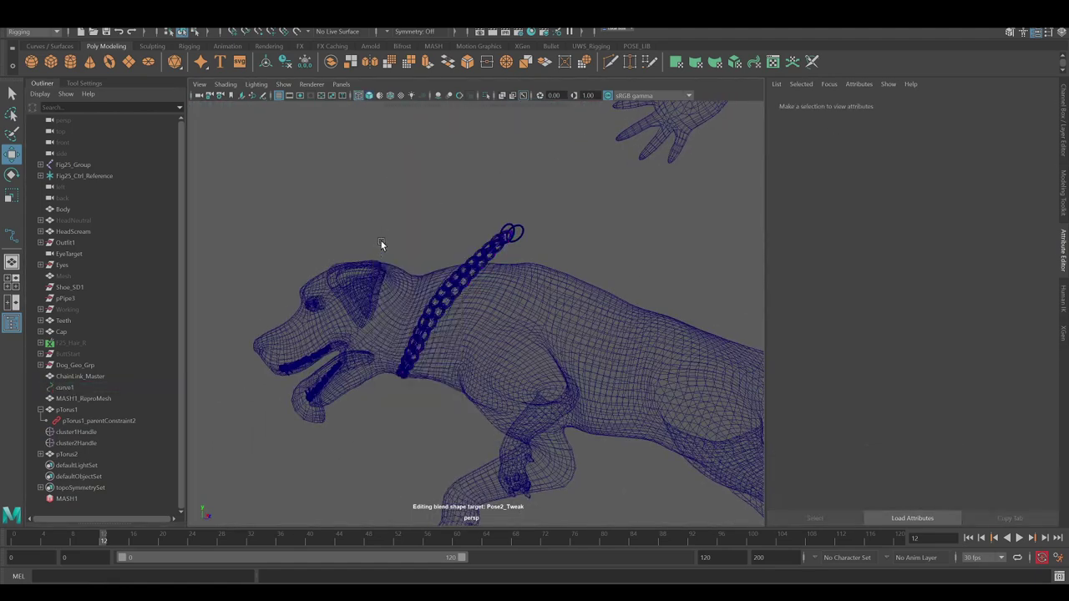
{"action": "left_click", "coordinate": [424, 316]}
{"action": "mouse_move", "coordinate": [424, 316]}
{"action": "left_mouse_down", "text": "alt"}
{"action": "mouse_move", "coordinate": [501, 309]}
{"action": "mouse_move", "coordinate": [418, 310]}
{"action": "mouse_move", "coordinate": [469, 294]}
{"action": "mouse_move", "coordinate": [443, 359]}
{"action": "mouse_move", "coordinate": [398, 371]}
{"action": "mouse_move", "coordinate": [430, 285]}
{"action": "mouse_move", "coordinate": [504, 320]}
{"action": "mouse_move", "coordinate": [418, 317]}
{"action": "mouse_move", "coordinate": [350, 334]}
{"action": "left_mouse_up", "text": "alt"}
{"action": "left_click", "coordinate": [126, 388]}
{"action": "mouse_move", "coordinate": [399, 303]}
{"action": "left_mouse_down", "text": "alt"}
{"action": "mouse_move", "coordinate": [439, 312]}
{"action": "mouse_move", "coordinate": [401, 317]}
{"action": "left_mouse_up", "text": "alt"}
- Check both cluster handles, deselect, and save the scene as Fig25_Pose01.0005.ma
{"action": "left_click", "coordinate": [79, 431]}
{"action": "left_click_drag", "start_coordinate": [401, 251], "coordinate": [406, 226], "text": "alt"}
{"action": "left_click_drag", "start_coordinate": [77, 432], "coordinate": [77, 442]}
{"action": "mouse_move", "coordinate": [404, 242]}
{"action": "left_mouse_down", "text": "alt"}
{"action": "mouse_move", "coordinate": [387, 211]}
{"action": "mouse_move", "coordinate": [447, 196]}
{"action": "left_mouse_up", "text": "alt"}
{"action": "right_click_drag", "start_coordinate": [447, 196], "coordinate": [348, 223], "text": "alt"}
{"action": "left_click", "coordinate": [348, 223]}
{"action": "key", "text": "ctrl+s"}
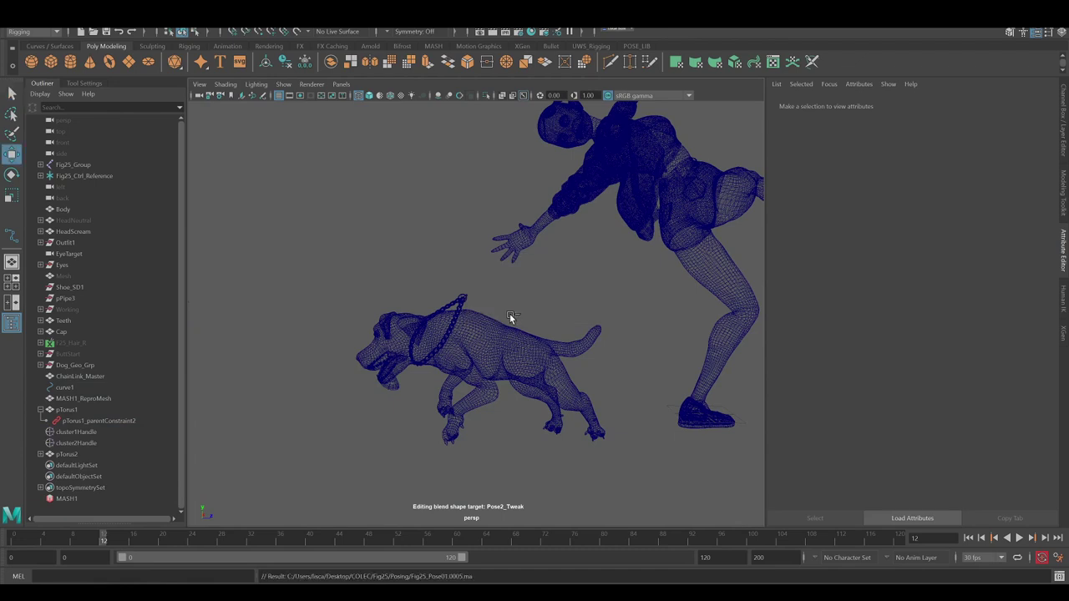
{"action": "mouse_move", "coordinate": [511, 318]}
{"action": "left_mouse_down", "text": "alt"}
{"action": "mouse_move", "coordinate": [454, 291]}
{"action": "mouse_move", "coordinate": [479, 288]}
{"action": "mouse_move", "coordinate": [282, 263]}
{"action": "left_mouse_up", "text": "alt"}
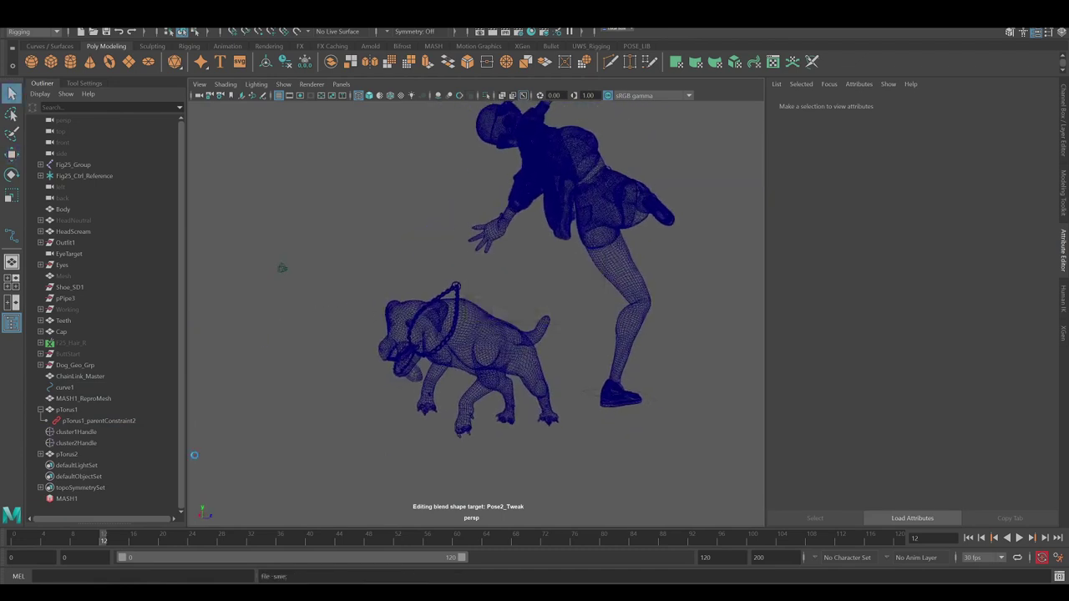
- Extrude, inset and delete the box's top face to open a rectangular frame
{"action": "key", "text": "ctrl+e"}
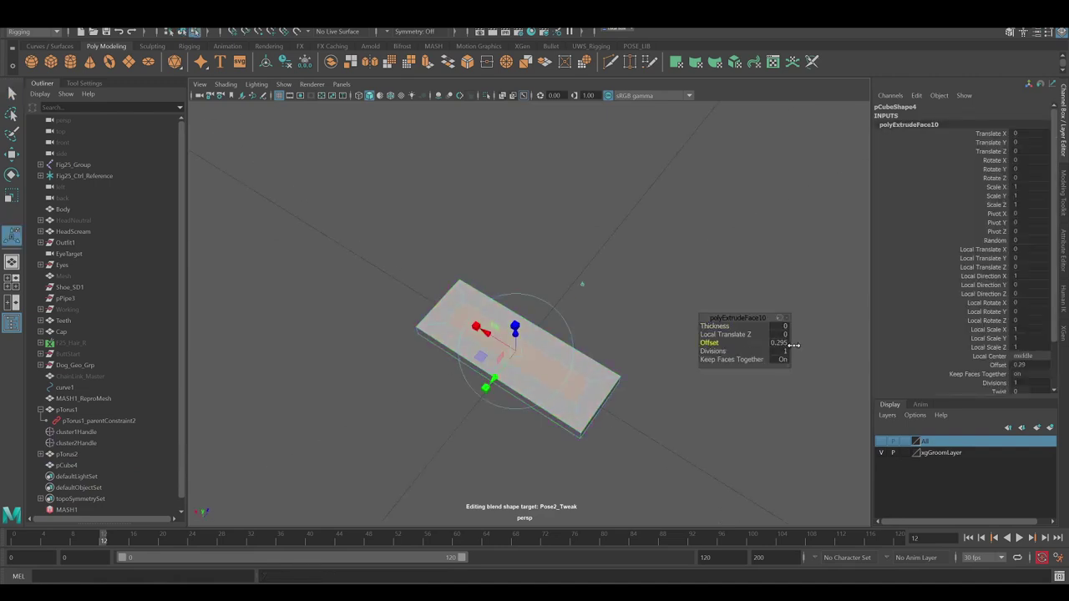
{"action": "key", "text": "Delete"}
{"action": "right_click_drag", "start_coordinate": [585, 259], "coordinate": [620, 313], "text": "shift"}
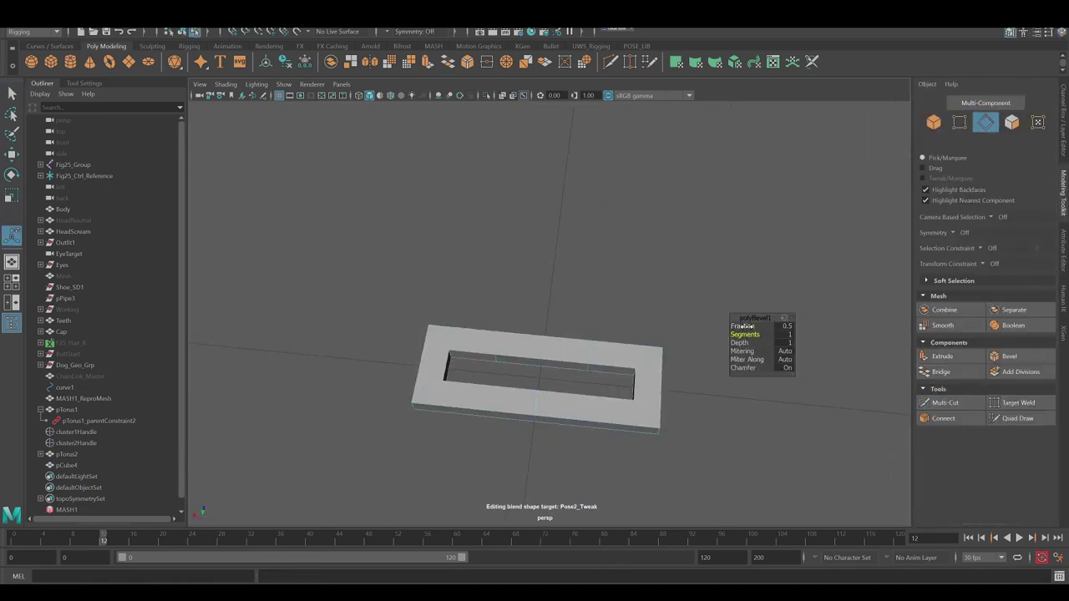
{"action": "right_click_drag", "start_coordinate": [494, 277], "coordinate": [507, 289]}
{"action": "mouse_move", "coordinate": [478, 262]}
{"action": "left_mouse_down", "text": "alt"}
{"action": "mouse_move", "coordinate": [468, 330]}
{"action": "mouse_move", "coordinate": [740, 346]}
{"action": "mouse_move", "coordinate": [575, 351]}
{"action": "mouse_move", "coordinate": [685, 336]}
{"action": "left_mouse_up", "text": "alt"}
- Extrude an end face of the frame outward and lengthen it into a T shape
{"action": "key", "text": "ctrl+e"}
{"action": "left_click_drag", "start_coordinate": [580, 349], "coordinate": [536, 404], "text": "alt"}
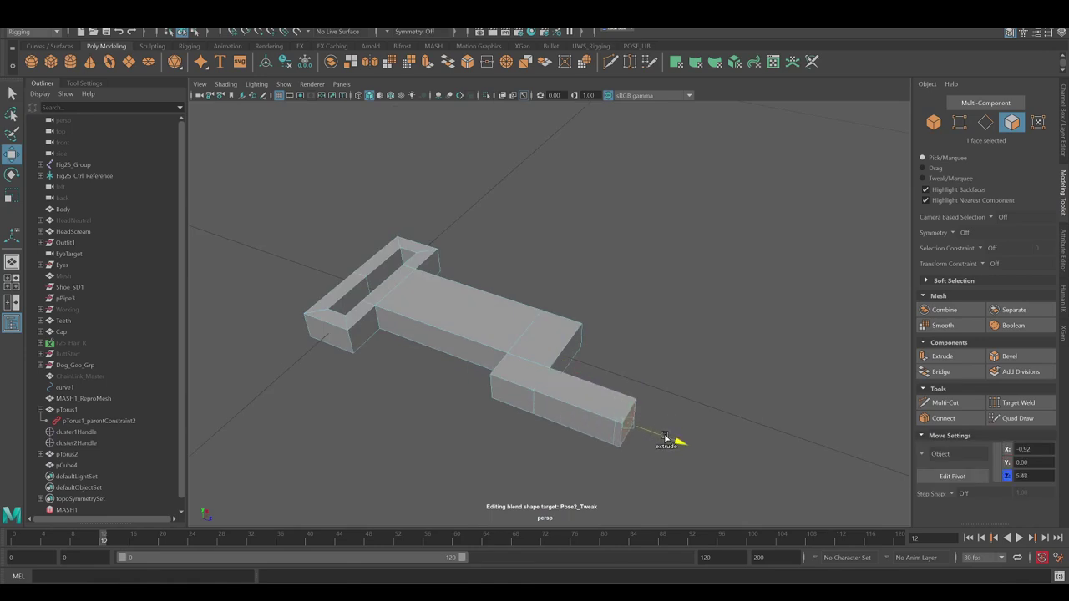
{"action": "key", "text": "q"}
{"action": "left_click_drag", "start_coordinate": [666, 438], "coordinate": [480, 409], "text": "alt"}
{"action": "mouse_move", "coordinate": [566, 376]}
{"action": "left_mouse_down", "text": "alt"}
{"action": "mouse_move", "coordinate": [585, 374]}
{"action": "mouse_move", "coordinate": [513, 326]}
{"action": "left_mouse_up", "text": "alt"}
- Select twelve vertices of the handle and bevel them
{"action": "key", "text": "F9"}
{"action": "mouse_move", "coordinate": [424, 191]}
{"action": "left_mouse_down"}
{"action": "mouse_move", "coordinate": [701, 288]}
{"action": "mouse_move", "coordinate": [487, 273]}
{"action": "mouse_move", "coordinate": [470, 292]}
{"action": "mouse_move", "coordinate": [606, 321]}
{"action": "mouse_move", "coordinate": [472, 314]}
{"action": "left_mouse_up"}
{"action": "key", "text": "F8"}
{"action": "key", "text": "3"}
{"action": "key", "text": "1"}
{"action": "key", "text": "ctrl+b"}
{"action": "mouse_move", "coordinate": [537, 365]}
{"action": "left_mouse_down", "text": "alt"}
{"action": "mouse_move", "coordinate": [462, 313]}
{"action": "mouse_move", "coordinate": [533, 317]}
{"action": "mouse_move", "coordinate": [471, 293]}
{"action": "mouse_move", "coordinate": [394, 329]}
{"action": "mouse_move", "coordinate": [520, 420]}
{"action": "mouse_move", "coordinate": [564, 396]}
{"action": "mouse_move", "coordinate": [509, 378]}
{"action": "mouse_move", "coordinate": [462, 396]}
{"action": "mouse_move", "coordinate": [827, 302]}
{"action": "left_mouse_up", "text": "alt"}
- Scale the hook's faces and target-weld its vertices together
{"action": "key", "text": "F11"}
{"action": "key", "text": "r"}
{"action": "key", "text": "3"}
{"action": "key", "text": "1"}
{"action": "key", "text": "F10"}
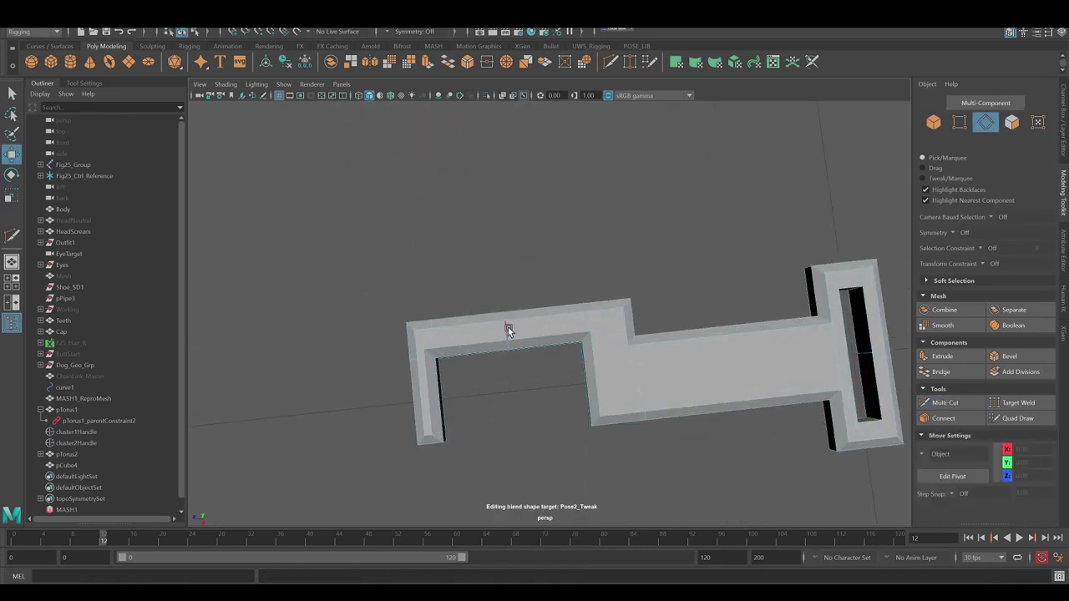
{"action": "scroll", "coordinate": [509, 364], "scroll_direction": "up", "scroll_amount": 2}
{"action": "right_click_drag", "start_coordinate": [408, 270], "coordinate": [506, 318], "text": "shift"}
{"action": "mouse_move", "coordinate": [507, 317]}
{"action": "left_mouse_down", "text": "alt"}
{"action": "mouse_move", "coordinate": [585, 313]}
{"action": "mouse_move", "coordinate": [624, 323]}
{"action": "mouse_move", "coordinate": [561, 317]}
{"action": "mouse_move", "coordinate": [537, 342]}
{"action": "mouse_move", "coordinate": [530, 239]}
{"action": "mouse_move", "coordinate": [454, 313]}
{"action": "mouse_move", "coordinate": [406, 292]}
{"action": "left_mouse_up", "text": "alt"}
- Preview the handle smoothed and select two faces at the hook tip
{"action": "key", "text": "3"}
{"action": "right_click_drag", "start_coordinate": [406, 291], "coordinate": [407, 321]}
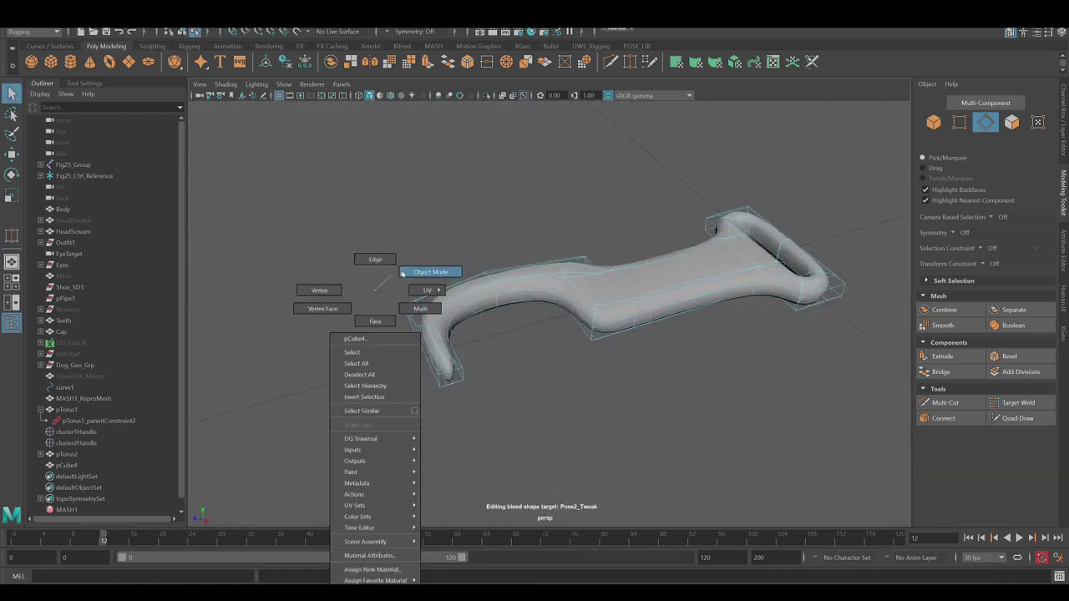
{"action": "mouse_move", "coordinate": [407, 322]}
{"action": "left_mouse_down", "text": "alt"}
{"action": "mouse_move", "coordinate": [406, 289]}
{"action": "mouse_move", "coordinate": [415, 322]}
{"action": "mouse_move", "coordinate": [442, 334]}
{"action": "left_mouse_up", "text": "alt"}
{"action": "left_click", "coordinate": [442, 335]}
{"action": "right_click_drag", "start_coordinate": [442, 334], "coordinate": [450, 324], "text": "ctrl"}
{"action": "mouse_move", "coordinate": [549, 313]}
{"action": "left_mouse_down", "text": "alt"}
{"action": "mouse_move", "coordinate": [447, 289]}
{"action": "mouse_move", "coordinate": [532, 318]}
{"action": "left_mouse_up", "text": "alt"}
- Work on the hook's vertices in the top orthographic view, then return to perspective
{"action": "key", "text": "1"}
{"action": "key", "text": "space"}
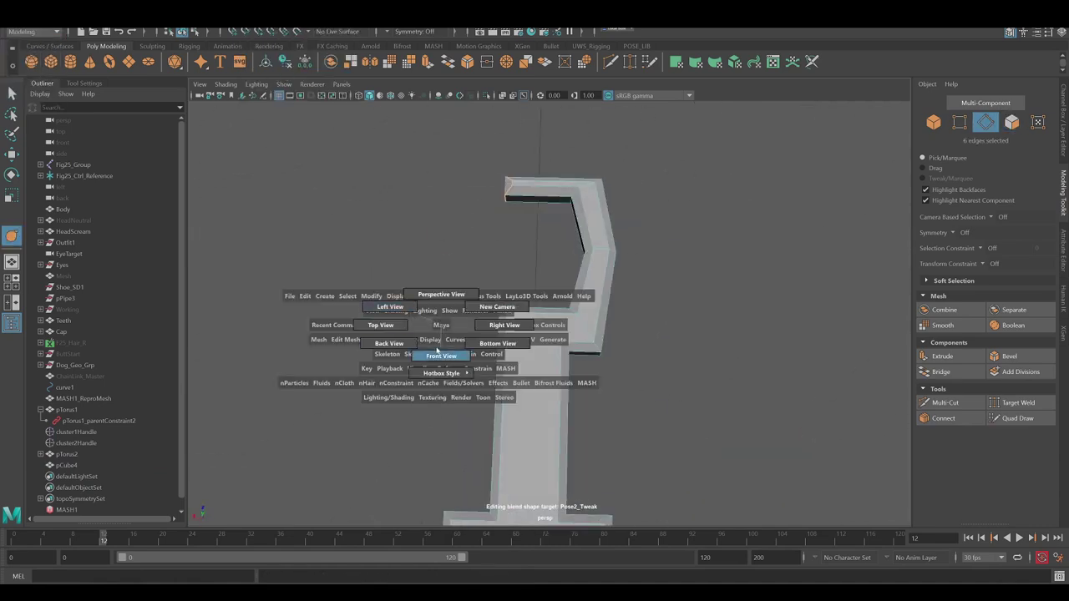
{"action": "left_click_drag", "start_coordinate": [429, 355], "coordinate": [469, 349]}
{"action": "right_click_drag", "start_coordinate": [540, 291], "coordinate": [539, 292]}
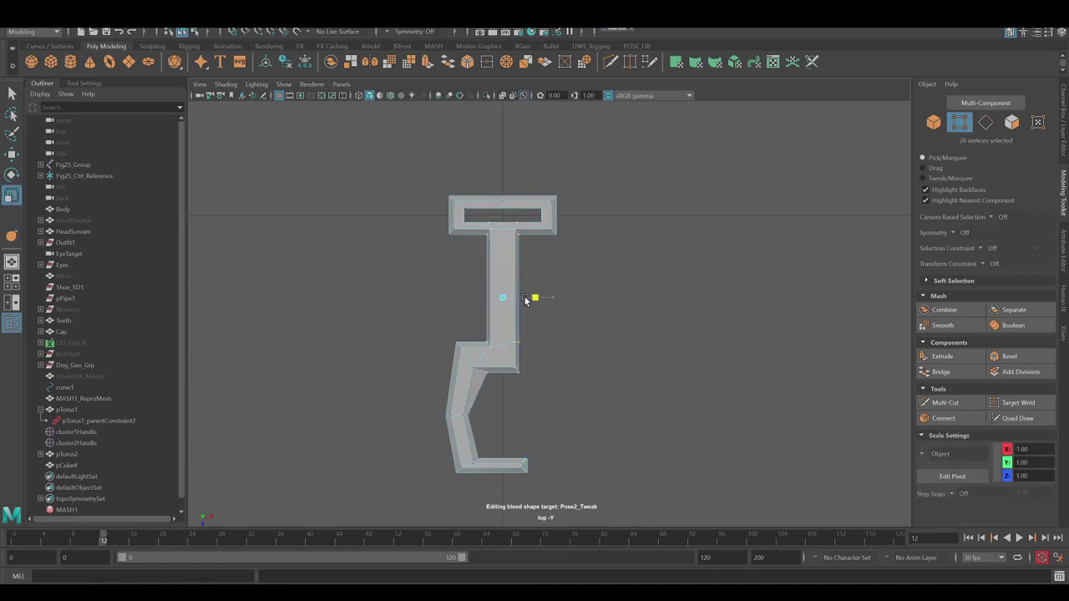
{"action": "right_click_drag", "start_coordinate": [543, 361], "coordinate": [631, 353], "text": "alt"}
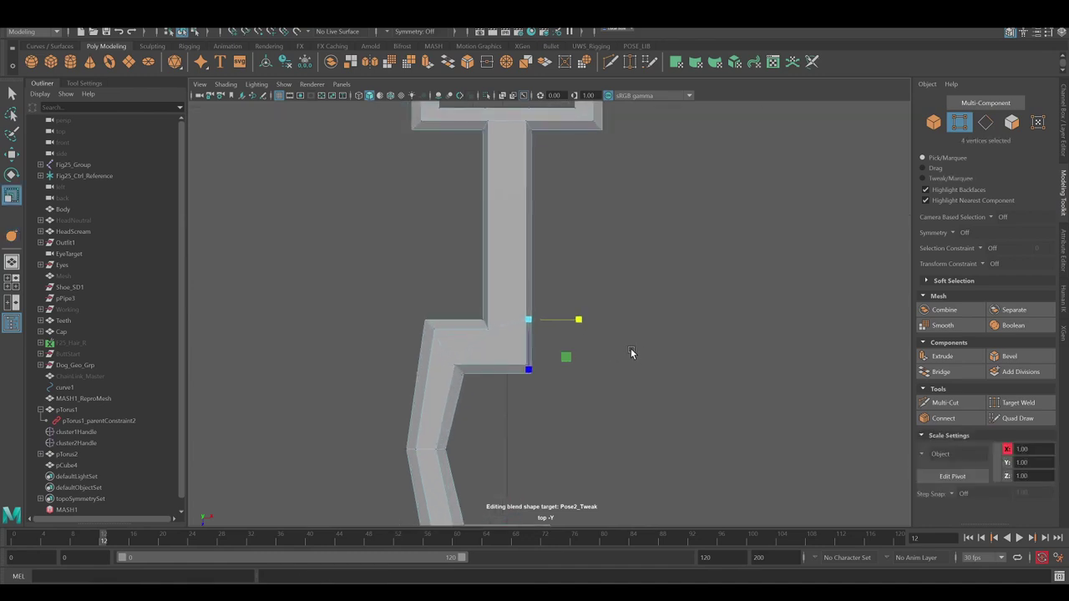
{"action": "left_click", "coordinate": [621, 311]}
{"action": "mouse_move", "coordinate": [620, 324]}
{"action": "left_mouse_down", "text": "alt"}
{"action": "mouse_move", "coordinate": [497, 293]}
{"action": "mouse_move", "coordinate": [459, 304]}
{"action": "mouse_move", "coordinate": [546, 293]}
{"action": "mouse_move", "coordinate": [568, 348]}
{"action": "mouse_move", "coordinate": [509, 279]}
{"action": "mouse_move", "coordinate": [613, 296]}
{"action": "left_mouse_up", "text": "alt"}
- Target-weld vertices and select six edges on the T-shaped end
{"action": "key", "text": "ctrl+w"}
{"action": "key", "text": "q"}
{"action": "right_click_drag", "start_coordinate": [612, 295], "coordinate": [631, 296], "text": "alt"}
{"action": "key", "text": "3"}
{"action": "key", "text": "1"}
{"action": "mouse_move", "coordinate": [632, 296]}
{"action": "left_mouse_down", "text": "alt"}
{"action": "mouse_move", "coordinate": [566, 256]}
{"action": "mouse_move", "coordinate": [526, 249]}
{"action": "left_mouse_up", "text": "alt"}
{"action": "left_click", "coordinate": [506, 320]}
{"action": "key", "text": "3"}
{"action": "mouse_move", "coordinate": [506, 320]}
{"action": "left_mouse_down", "text": "alt"}
{"action": "mouse_move", "coordinate": [559, 284]}
{"action": "mouse_move", "coordinate": [458, 354]}
{"action": "mouse_move", "coordinate": [520, 334]}
{"action": "mouse_move", "coordinate": [495, 340]}
{"action": "mouse_move", "coordinate": [495, 301]}
{"action": "left_mouse_up", "text": "alt"}
{"action": "key", "text": "1"}
- Move the hook's vertices into shape in the top view
{"action": "key", "text": "space"}
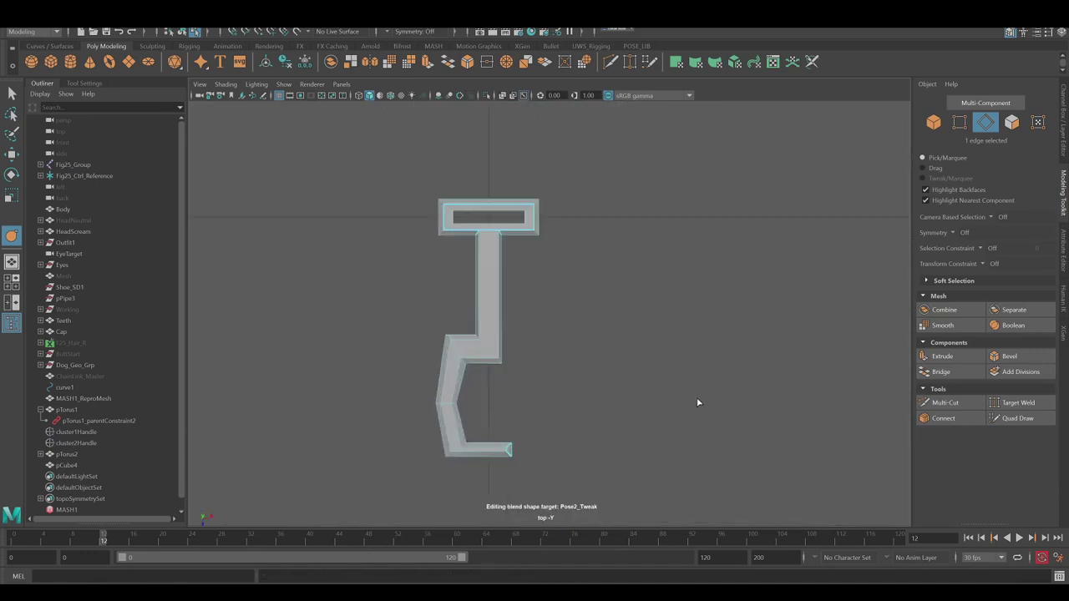
{"action": "key", "text": "F9"}
{"action": "left_click_drag", "start_coordinate": [535, 384], "coordinate": [589, 418]}
{"action": "key", "text": "w"}
- Cut an extra edge loop along the hook's long bar with Multi-Cut
{"action": "mouse_move", "coordinate": [524, 212]}
{"action": "left_mouse_down", "text": "alt"}
{"action": "mouse_move", "coordinate": [638, 294]}
{"action": "mouse_move", "coordinate": [659, 296]}
{"action": "left_mouse_up", "text": "alt"}
{"action": "right_click_drag", "start_coordinate": [660, 296], "coordinate": [659, 405], "text": "shift"}
{"action": "mouse_move", "coordinate": [658, 405]}
{"action": "left_mouse_down", "text": "alt"}
{"action": "mouse_move", "coordinate": [682, 364]}
{"action": "mouse_move", "coordinate": [491, 284]}
{"action": "mouse_move", "coordinate": [433, 314]}
{"action": "mouse_move", "coordinate": [504, 298]}
{"action": "mouse_move", "coordinate": [495, 297]}
{"action": "mouse_move", "coordinate": [543, 275]}
{"action": "mouse_move", "coordinate": [580, 381]}
{"action": "mouse_move", "coordinate": [542, 342]}
{"action": "mouse_move", "coordinate": [507, 370]}
{"action": "mouse_move", "coordinate": [462, 338]}
{"action": "mouse_move", "coordinate": [420, 363]}
{"action": "left_mouse_up", "text": "alt"}
{"action": "left_click", "coordinate": [538, 336], "text": "ctrl"}
{"action": "key", "text": "q"}
{"action": "key", "text": "w"}
{"action": "left_click", "coordinate": [494, 297]}
{"action": "key", "text": "3"}
{"action": "key", "text": "1"}
{"action": "left_click", "coordinate": [580, 381]}
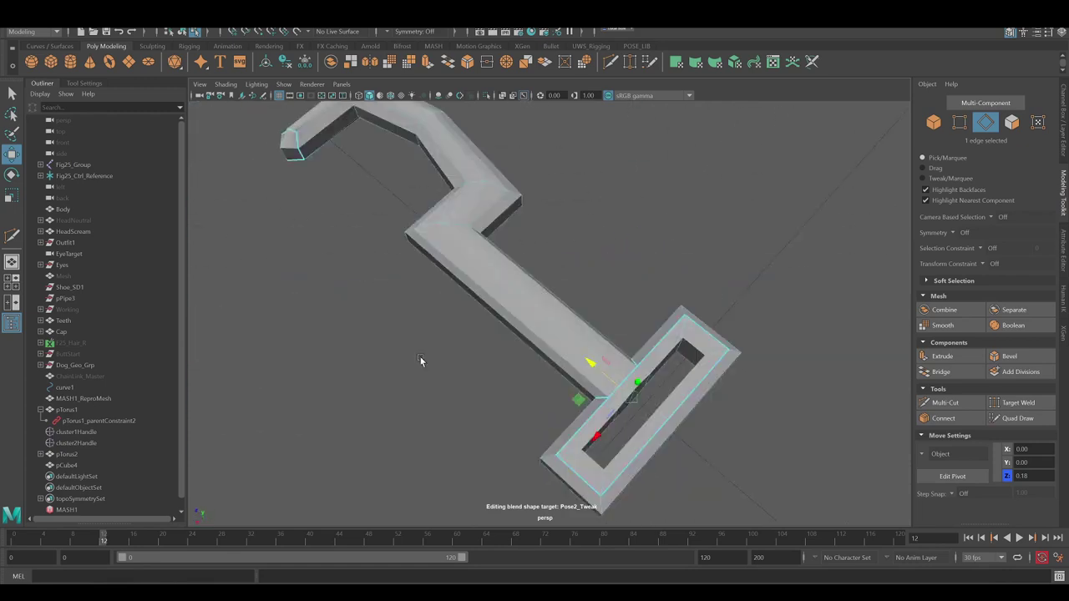
- Scale the selection in the top view and zoom out to the whole bent model
{"action": "key", "text": "space"}
{"action": "mouse_move", "coordinate": [632, 343]}
{"action": "left_mouse_down"}
{"action": "mouse_move", "coordinate": [584, 355]}
{"action": "mouse_move", "coordinate": [616, 353]}
{"action": "mouse_move", "coordinate": [549, 315]}
{"action": "mouse_move", "coordinate": [588, 315]}
{"action": "left_mouse_up"}
{"action": "key", "text": "r"}
{"action": "right_click_drag", "start_coordinate": [588, 314], "coordinate": [421, 286], "text": "alt"}
{"action": "mouse_move", "coordinate": [421, 285]}
{"action": "left_mouse_down", "text": "alt"}
{"action": "mouse_move", "coordinate": [401, 248]}
{"action": "mouse_move", "coordinate": [327, 240]}
{"action": "mouse_move", "coordinate": [427, 267]}
{"action": "mouse_move", "coordinate": [492, 253]}
{"action": "mouse_move", "coordinate": [512, 353]}
{"action": "mouse_move", "coordinate": [430, 309]}
{"action": "left_mouse_up", "text": "alt"}
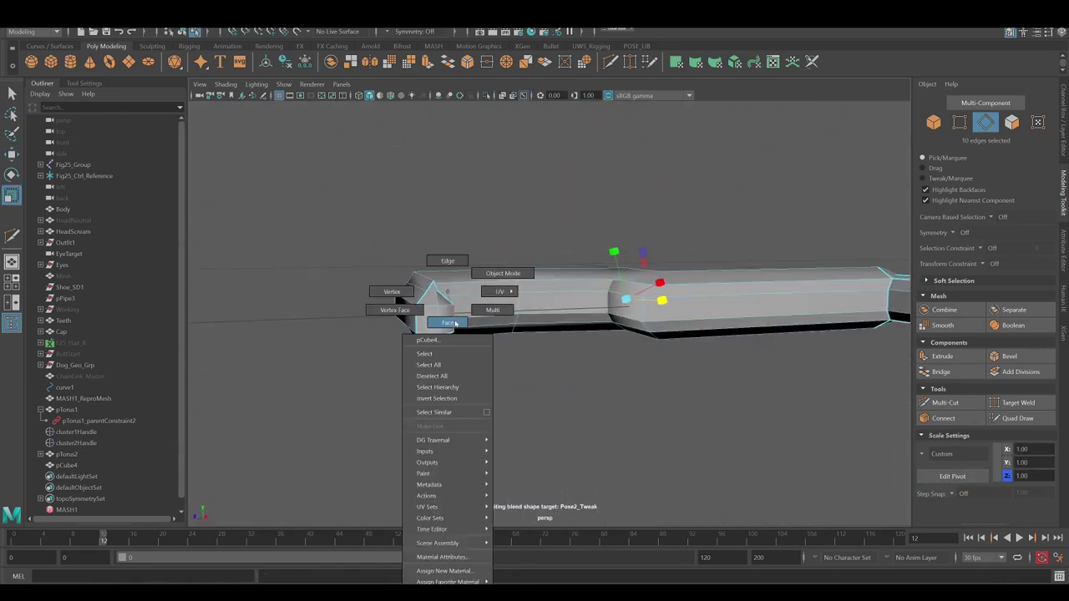
- Crease the bar's converted edges with the Crease Tool and frame the new cube
{"action": "right_click_drag", "start_coordinate": [430, 310], "coordinate": [446, 285], "text": "ctrl"}
{"action": "left_click", "coordinate": [280, 78]}
{"action": "mouse_move", "coordinate": [284, 192]}
{"action": "left_mouse_down", "text": "alt"}
{"action": "mouse_move", "coordinate": [303, 237]}
{"action": "mouse_move", "coordinate": [356, 250]}
{"action": "mouse_move", "coordinate": [431, 301]}
{"action": "mouse_move", "coordinate": [479, 296]}
{"action": "mouse_move", "coordinate": [437, 310]}
{"action": "mouse_move", "coordinate": [497, 332]}
{"action": "left_mouse_up", "text": "alt"}
{"action": "key", "text": "3"}
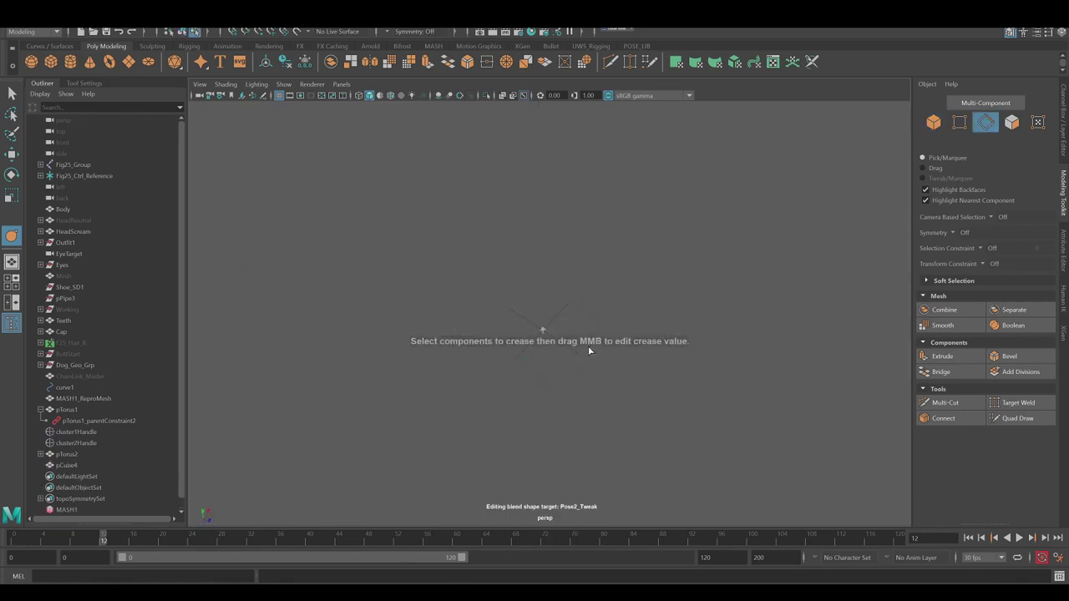
{"action": "key", "text": "F8"}
{"action": "key", "text": "f"}
{"action": "right_click_drag", "start_coordinate": [744, 334], "coordinate": [428, 288], "text": "alt"}
- Stretch the cube flat along X and extrude and delete its inner faces into a frame
{"action": "key", "text": "ctrl+shift+t"}
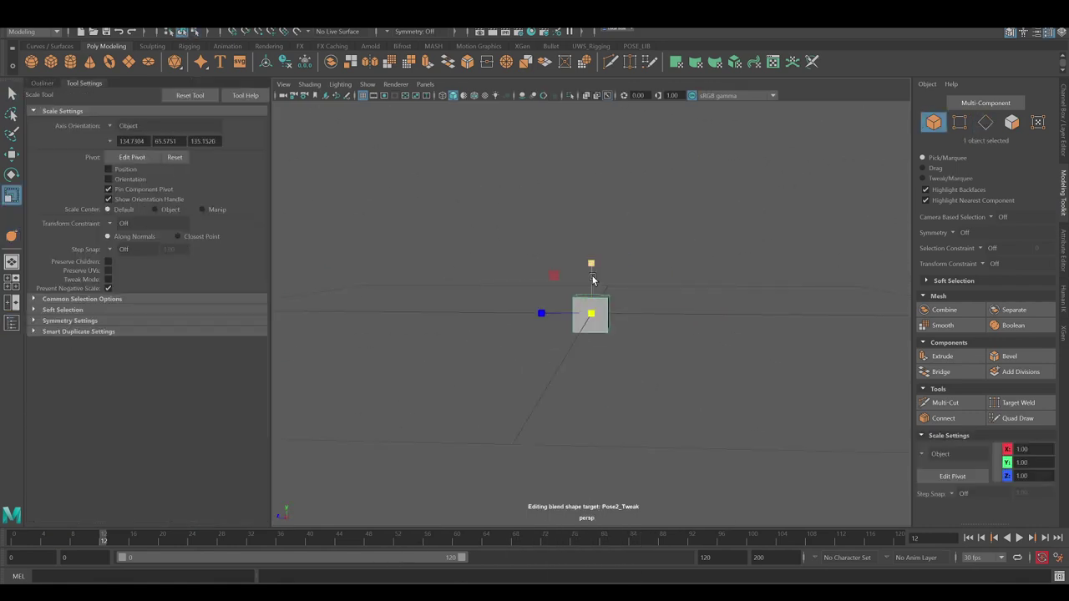
{"action": "left_click_drag", "start_coordinate": [525, 329], "coordinate": [554, 192]}
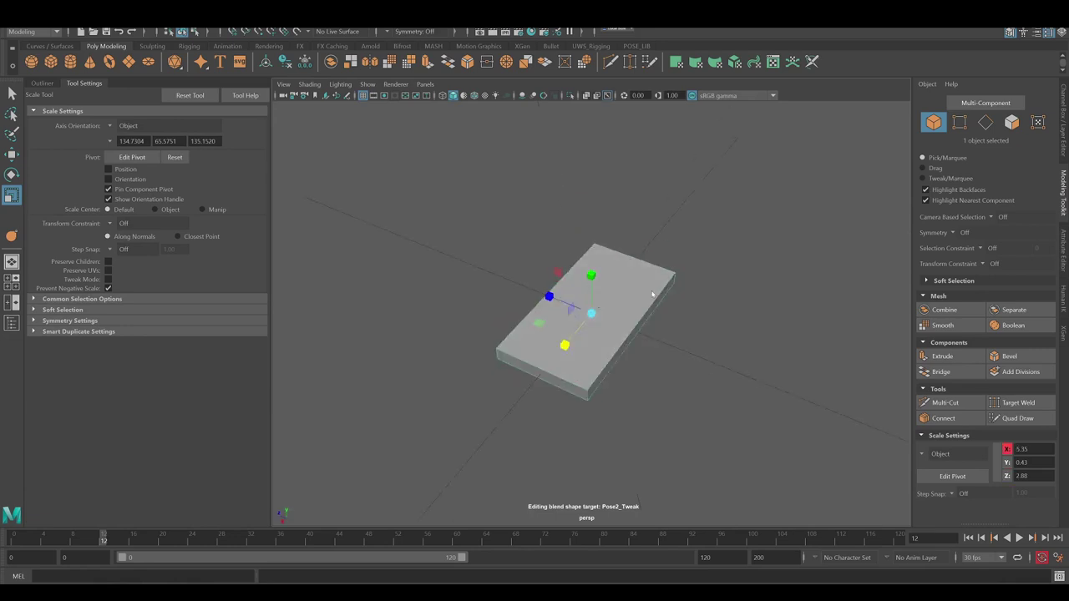
{"action": "key", "text": "F11"}
{"action": "key", "text": "q"}
{"action": "left_click_drag", "start_coordinate": [653, 294], "coordinate": [665, 347], "text": "alt"}
{"action": "key", "text": "Delete"}
{"action": "left_click_drag", "start_coordinate": [894, 338], "coordinate": [759, 274], "text": "alt"}
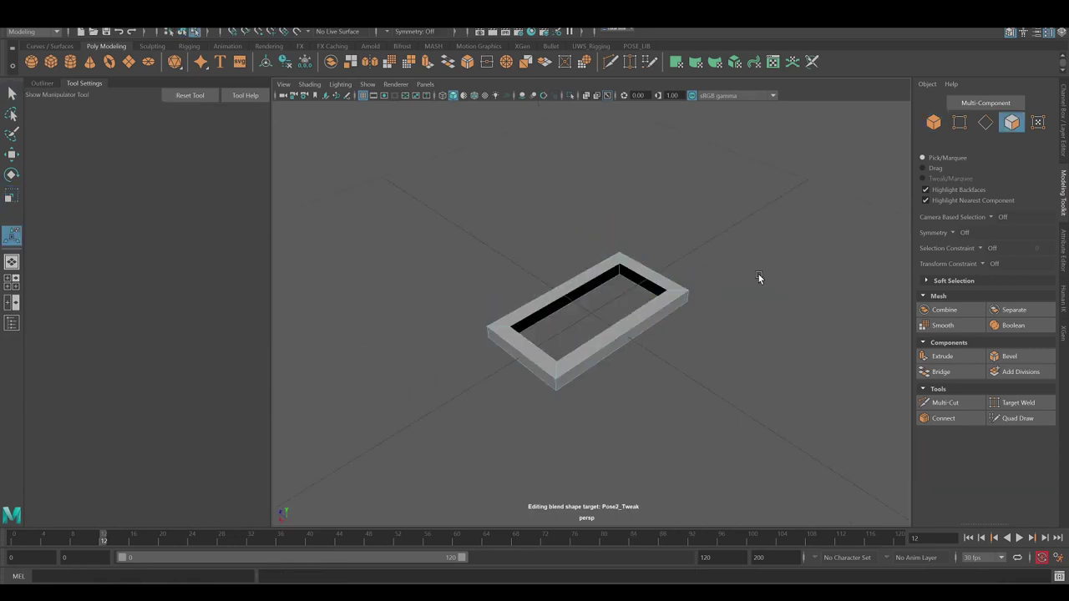
{"action": "key", "text": "ctrl+e"}
{"action": "left_click_drag", "start_coordinate": [645, 273], "coordinate": [693, 226], "text": "alt"}
- Convert a frame face to its edges and bevel them
{"action": "key", "text": "w"}
{"action": "left_click", "coordinate": [516, 296]}
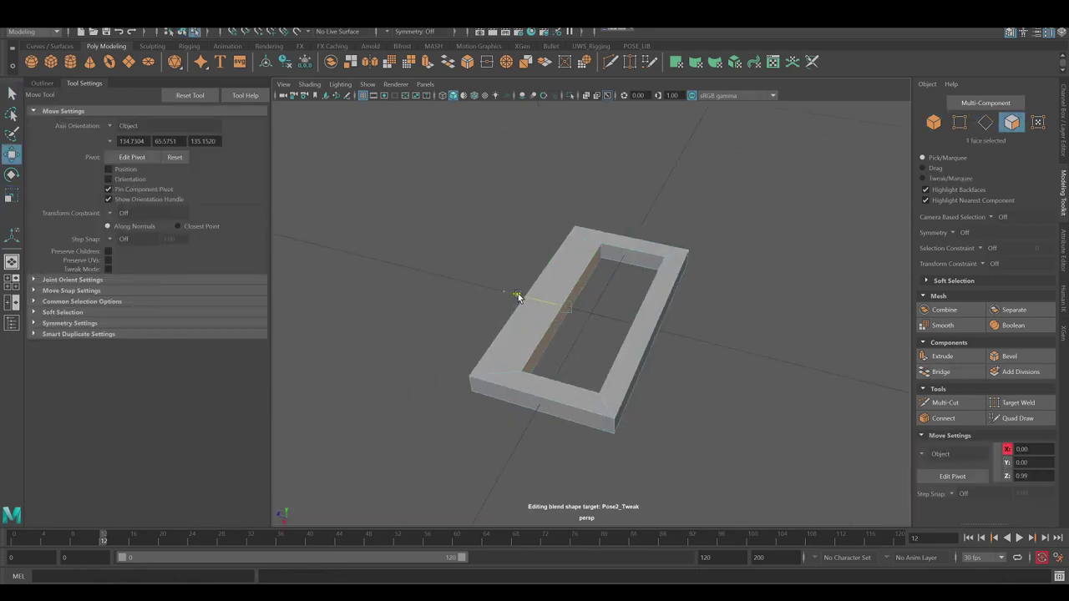
{"action": "left_click_drag", "start_coordinate": [518, 297], "coordinate": [575, 308], "text": "alt"}
{"action": "right_click_drag", "start_coordinate": [574, 308], "coordinate": [598, 331], "text": "ctrl"}
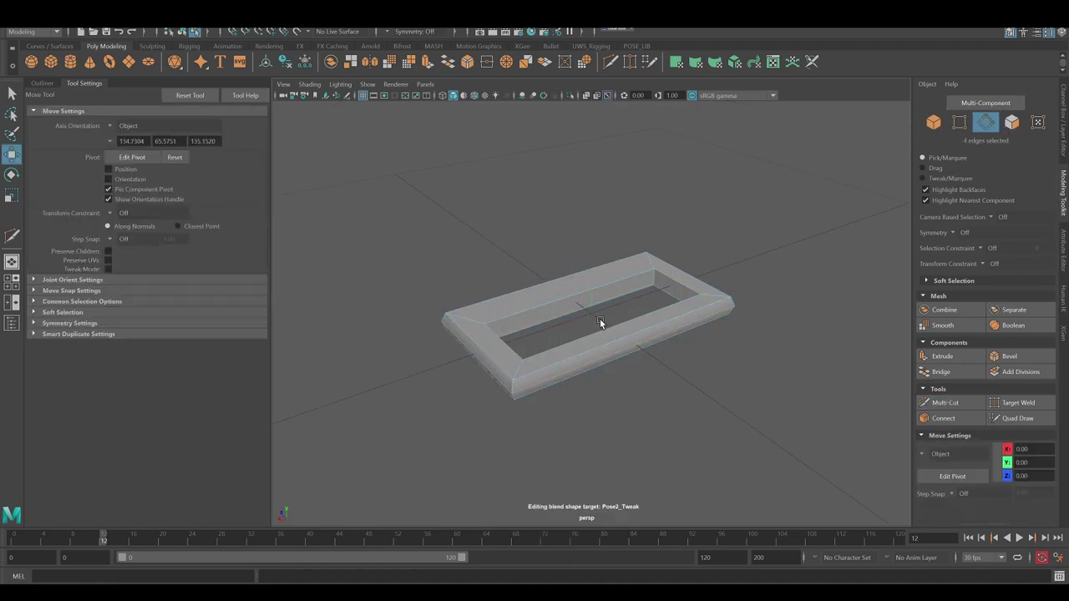
{"action": "left_click_drag", "start_coordinate": [600, 322], "coordinate": [547, 335], "text": "alt"}
{"action": "key", "text": "ctrl+b"}
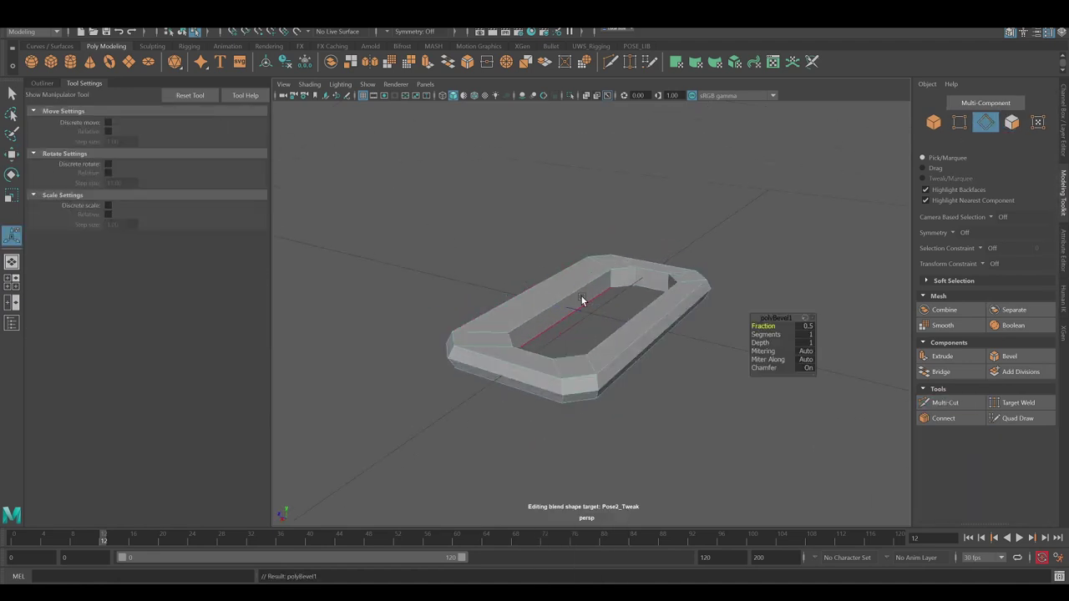
- Smooth the buckle frame and place an octagonal cylinder across its centre
{"action": "left_click_drag", "start_coordinate": [582, 296], "coordinate": [738, 327], "text": "alt"}
{"action": "mouse_move", "coordinate": [508, 294]}
{"action": "left_mouse_down", "text": "alt"}
{"action": "mouse_move", "coordinate": [518, 294]}
{"action": "mouse_move", "coordinate": [494, 251]}
{"action": "left_mouse_up", "text": "alt"}
{"action": "right_click_drag", "start_coordinate": [494, 252], "coordinate": [501, 254]}
{"action": "left_click_drag", "start_coordinate": [501, 254], "coordinate": [530, 246], "text": "alt"}
{"action": "right_click", "coordinate": [755, 287]}
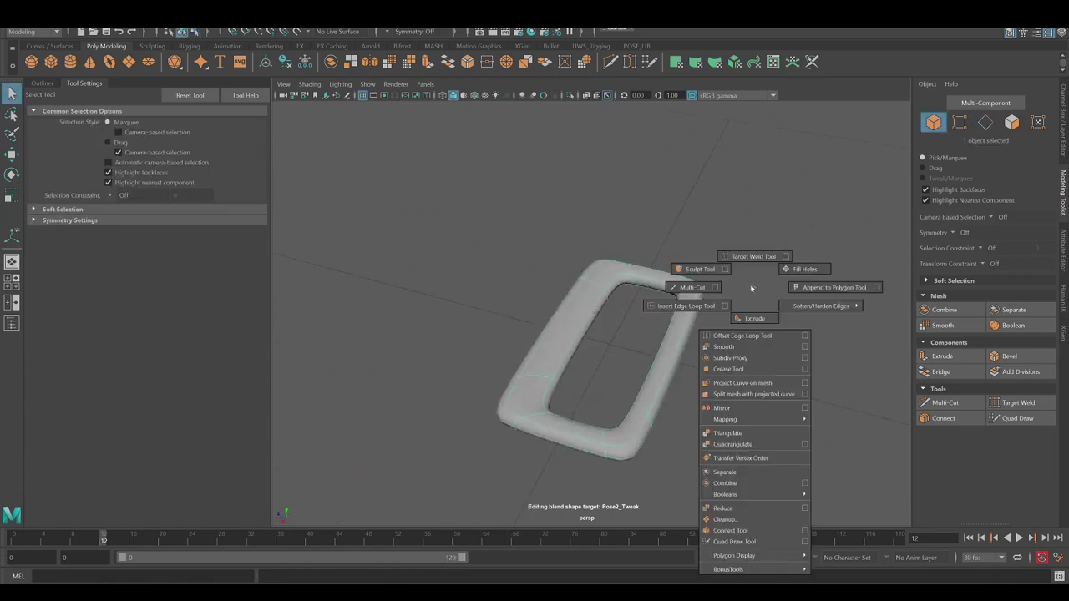
{"action": "left_click_drag", "start_coordinate": [754, 287], "coordinate": [616, 311], "text": "alt"}
- Adjust the bar's position with the rotate and move tools, with smooth preview off
{"action": "key", "text": "e"}
{"action": "key", "text": "w"}
{"action": "left_click_drag", "start_coordinate": [761, 312], "coordinate": [518, 352], "text": "alt"}
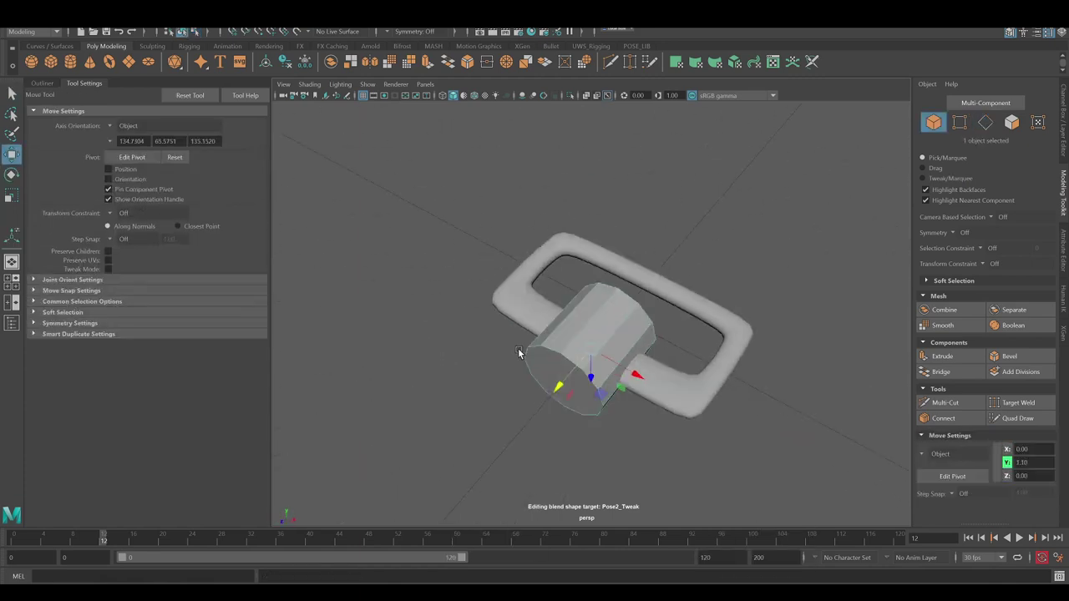
{"action": "key", "text": "1"}
{"action": "left_click_drag", "start_coordinate": [569, 324], "coordinate": [707, 365], "text": "alt"}
{"action": "right_click_drag", "start_coordinate": [706, 365], "coordinate": [729, 361], "text": "shift"}
{"action": "left_click_drag", "start_coordinate": [729, 361], "coordinate": [634, 328], "text": "alt"}
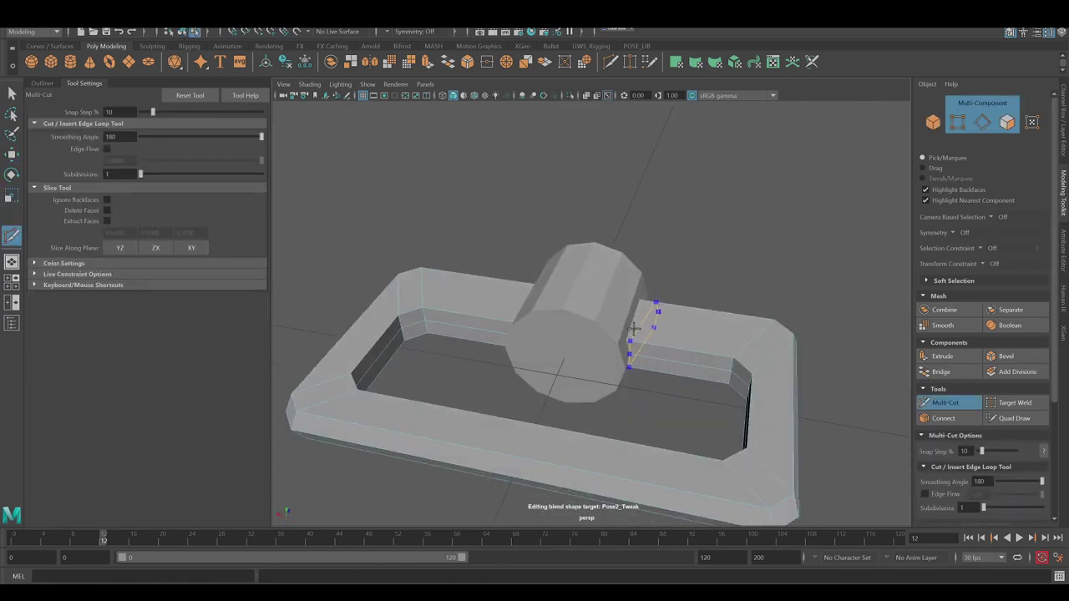
- Turn on Object X symmetry and show the buckle in wireframe
{"action": "left_click", "coordinate": [981, 252]}
{"action": "key", "text": "q"}
{"action": "mouse_move", "coordinate": [835, 284]}
{"action": "left_mouse_down", "text": "alt"}
{"action": "mouse_move", "coordinate": [768, 275]}
{"action": "mouse_move", "coordinate": [735, 329]}
{"action": "mouse_move", "coordinate": [642, 383]}
{"action": "mouse_move", "coordinate": [757, 345]}
{"action": "mouse_move", "coordinate": [446, 353]}
{"action": "mouse_move", "coordinate": [868, 363]}
{"action": "left_mouse_up", "text": "alt"}
{"action": "key", "text": "4"}
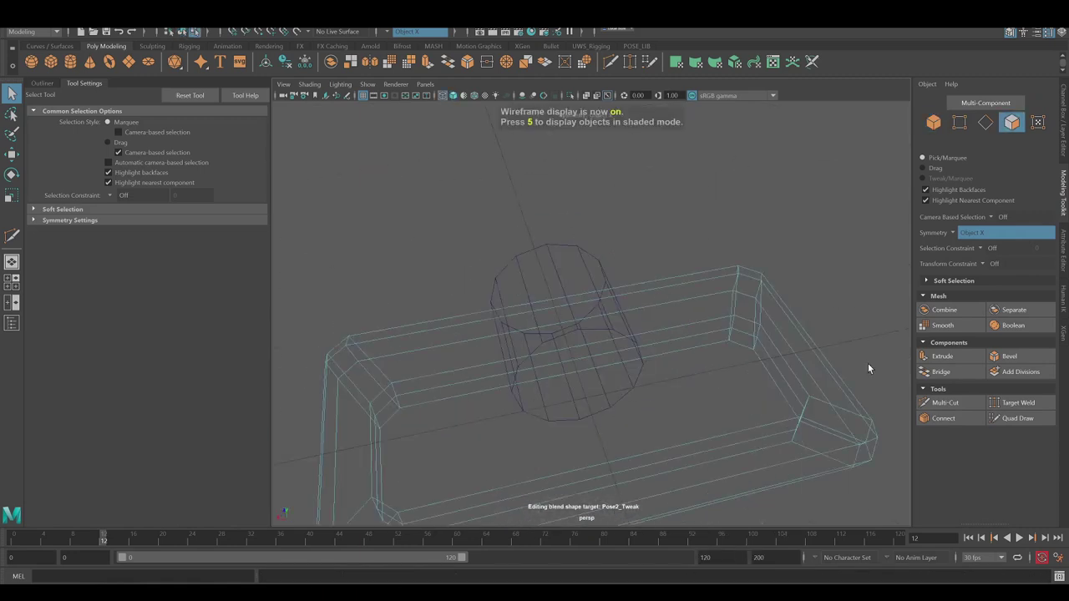
- Cut new edges across the buckle's front bar
{"action": "left_click", "coordinate": [945, 402]}
{"action": "left_click", "coordinate": [630, 430]}
{"action": "key", "text": "5"}
{"action": "mouse_move", "coordinate": [658, 358]}
{"action": "left_mouse_down", "text": "alt"}
{"action": "mouse_move", "coordinate": [675, 377]}
{"action": "mouse_move", "coordinate": [559, 421]}
{"action": "left_mouse_up", "text": "alt"}
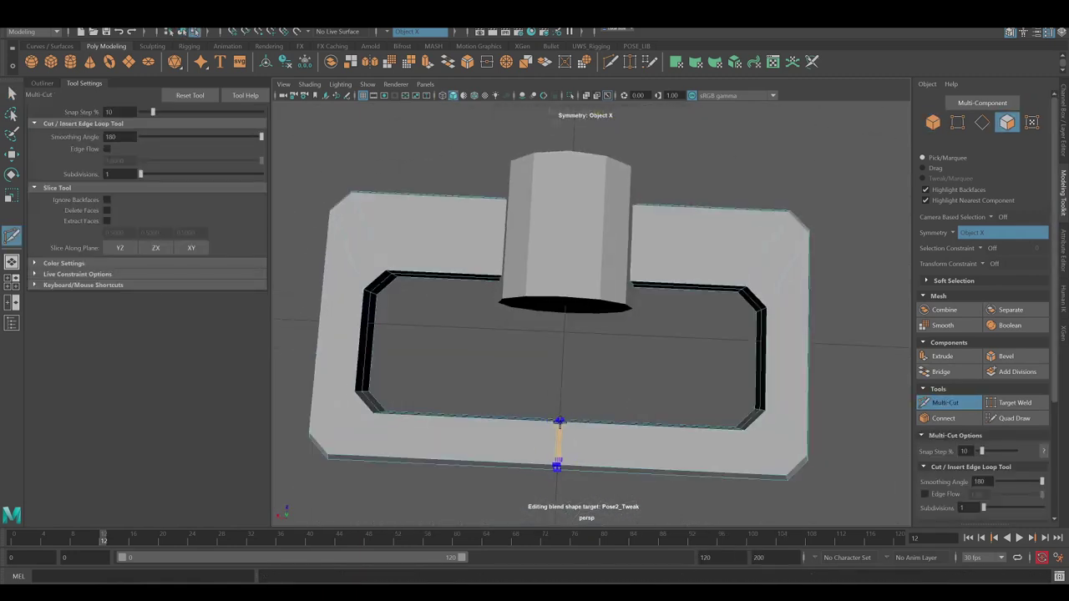
{"action": "right_click_drag", "start_coordinate": [559, 421], "coordinate": [607, 353], "text": "alt"}
{"action": "mouse_move", "coordinate": [606, 353]}
{"action": "left_mouse_down", "text": "alt"}
{"action": "mouse_move", "coordinate": [506, 368]}
{"action": "mouse_move", "coordinate": [587, 284]}
{"action": "mouse_move", "coordinate": [573, 239]}
{"action": "mouse_move", "coordinate": [582, 296]}
{"action": "mouse_move", "coordinate": [746, 354]}
{"action": "left_mouse_up", "text": "alt"}
{"action": "key", "text": "4"}
{"action": "key", "text": "q"}
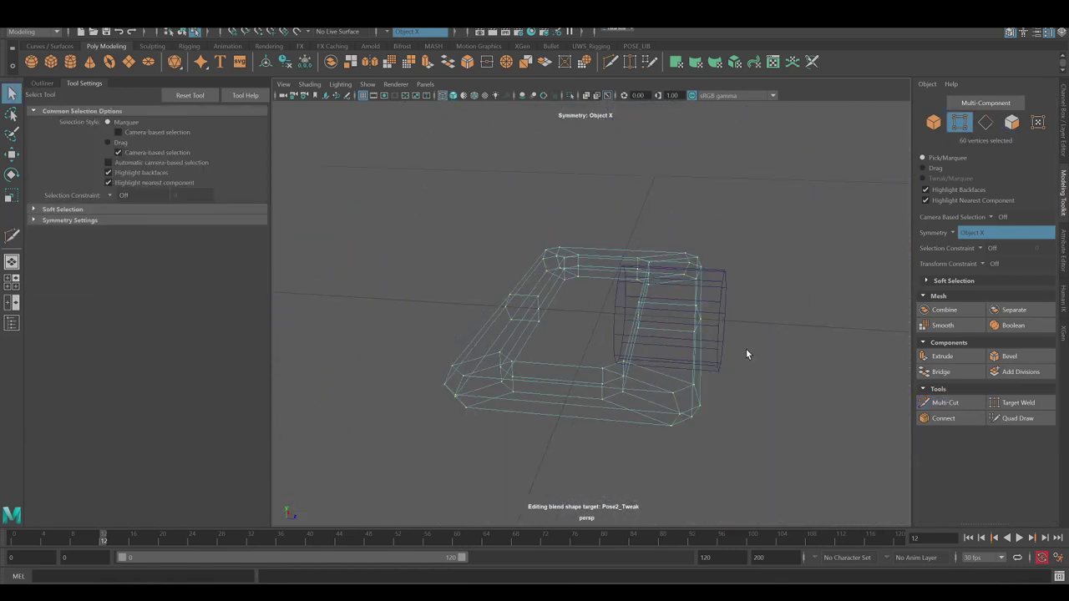
- Multi-Cut a new edge loop across the cylinder
{"action": "key", "text": "g"}
{"action": "mouse_move", "coordinate": [665, 308]}
{"action": "left_mouse_down", "text": "alt"}
{"action": "mouse_move", "coordinate": [629, 299]}
{"action": "mouse_move", "coordinate": [659, 286]}
{"action": "mouse_move", "coordinate": [733, 322]}
{"action": "mouse_move", "coordinate": [691, 341]}
{"action": "mouse_move", "coordinate": [637, 312]}
{"action": "mouse_move", "coordinate": [646, 272]}
{"action": "left_mouse_up", "text": "alt"}
{"action": "key", "text": "Return"}
{"action": "key", "text": "r"}
{"action": "key", "text": "5"}
{"action": "key", "text": "q"}
{"action": "mouse_move", "coordinate": [602, 345]}
{"action": "left_mouse_down", "text": "alt"}
{"action": "mouse_move", "coordinate": [710, 342]}
{"action": "mouse_move", "coordinate": [585, 292]}
{"action": "mouse_move", "coordinate": [614, 305]}
{"action": "mouse_move", "coordinate": [629, 374]}
{"action": "mouse_move", "coordinate": [693, 216]}
{"action": "mouse_move", "coordinate": [640, 359]}
{"action": "mouse_move", "coordinate": [609, 335]}
{"action": "mouse_move", "coordinate": [751, 468]}
{"action": "mouse_move", "coordinate": [562, 354]}
{"action": "mouse_move", "coordinate": [485, 250]}
{"action": "mouse_move", "coordinate": [576, 203]}
{"action": "left_mouse_up", "text": "alt"}
{"action": "key", "text": "g"}
{"action": "scroll", "coordinate": [618, 302], "scroll_direction": "up", "scroll_amount": 3}
- Select the edge ring at the cylinder's rim and scale it inward
{"action": "key", "text": "q"}
{"action": "key", "text": "F9"}
{"action": "key", "text": "r"}
{"action": "mouse_move", "coordinate": [428, 198]}
{"action": "left_mouse_down", "text": "alt"}
{"action": "mouse_move", "coordinate": [643, 296]}
{"action": "mouse_move", "coordinate": [609, 391]}
{"action": "mouse_move", "coordinate": [520, 364]}
{"action": "left_mouse_up", "text": "alt"}
{"action": "key", "text": "r"}
{"action": "mouse_move", "coordinate": [602, 386]}
{"action": "left_mouse_down", "text": "alt"}
{"action": "mouse_move", "coordinate": [551, 393]}
{"action": "mouse_move", "coordinate": [584, 385]}
{"action": "left_mouse_up", "text": "alt"}
{"action": "right_click_drag", "start_coordinate": [687, 351], "coordinate": [689, 346], "text": "shift"}
- Select the cylinder's rim edge loop and extrude it inward into the end
{"action": "left_click_drag", "start_coordinate": [689, 346], "coordinate": [639, 313], "text": "alt"}
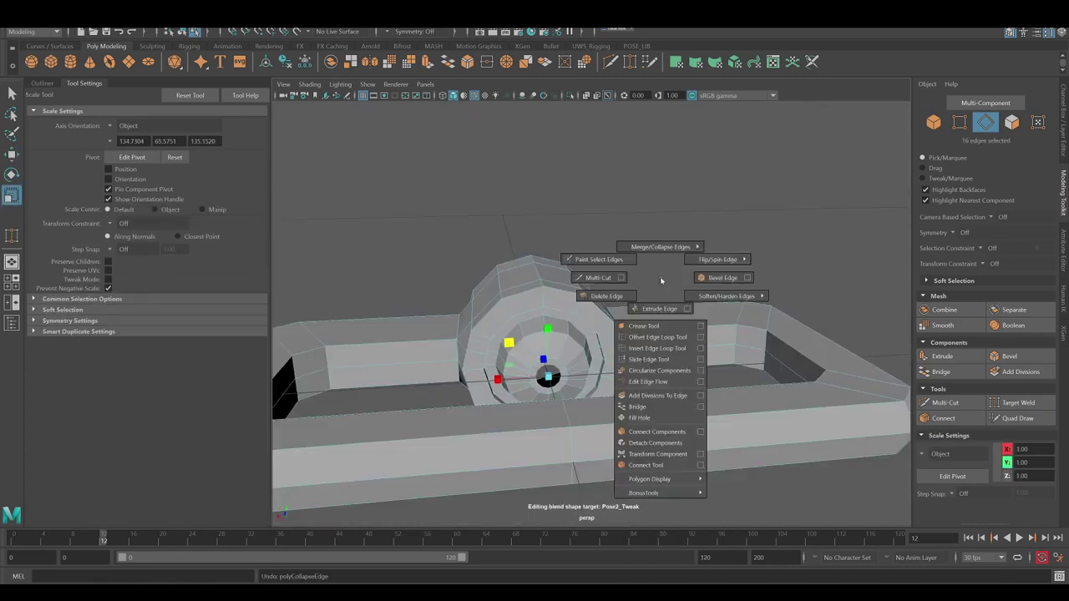
{"action": "right_click_drag", "start_coordinate": [639, 313], "coordinate": [639, 220]}
{"action": "mouse_move", "coordinate": [639, 220]}
{"action": "left_mouse_down", "text": "alt"}
{"action": "mouse_move", "coordinate": [614, 366]}
{"action": "mouse_move", "coordinate": [559, 327]}
{"action": "mouse_move", "coordinate": [449, 322]}
{"action": "mouse_move", "coordinate": [410, 336]}
{"action": "mouse_move", "coordinate": [444, 300]}
{"action": "mouse_move", "coordinate": [543, 314]}
{"action": "mouse_move", "coordinate": [692, 306]}
{"action": "mouse_move", "coordinate": [682, 337]}
{"action": "mouse_move", "coordinate": [693, 297]}
{"action": "left_mouse_up", "text": "alt"}
{"action": "key", "text": "q"}
{"action": "left_click", "coordinate": [614, 366]}
{"action": "key", "text": "w"}
{"action": "right_click_drag", "start_coordinate": [693, 297], "coordinate": [635, 276]}
{"action": "double_click", "coordinate": [620, 305]}
{"action": "right_click_drag", "start_coordinate": [620, 351], "coordinate": [631, 373], "text": "shift"}
- Scale the extruded rim into a hole and pull an inner ring back out as a short collar
{"action": "mouse_move", "coordinate": [618, 369]}
{"action": "left_mouse_down", "text": "alt"}
{"action": "mouse_move", "coordinate": [644, 353]}
{"action": "mouse_move", "coordinate": [667, 240]}
{"action": "mouse_move", "coordinate": [685, 260]}
{"action": "mouse_move", "coordinate": [391, 177]}
{"action": "mouse_move", "coordinate": [773, 235]}
{"action": "mouse_move", "coordinate": [713, 304]}
{"action": "mouse_move", "coordinate": [616, 355]}
{"action": "mouse_move", "coordinate": [594, 286]}
{"action": "mouse_move", "coordinate": [617, 335]}
{"action": "mouse_move", "coordinate": [618, 301]}
{"action": "mouse_move", "coordinate": [668, 317]}
{"action": "mouse_move", "coordinate": [643, 309]}
{"action": "mouse_move", "coordinate": [701, 312]}
{"action": "left_mouse_up", "text": "alt"}
{"action": "key", "text": "r"}
{"action": "key", "text": "w"}
{"action": "key", "text": "r"}
{"action": "key", "text": "w"}
{"action": "key", "text": "r"}
{"action": "key", "text": "w"}
{"action": "mouse_move", "coordinate": [791, 317]}
{"action": "left_mouse_down", "text": "alt"}
{"action": "mouse_move", "coordinate": [432, 335]}
{"action": "mouse_move", "coordinate": [501, 276]}
{"action": "left_mouse_up", "text": "alt"}
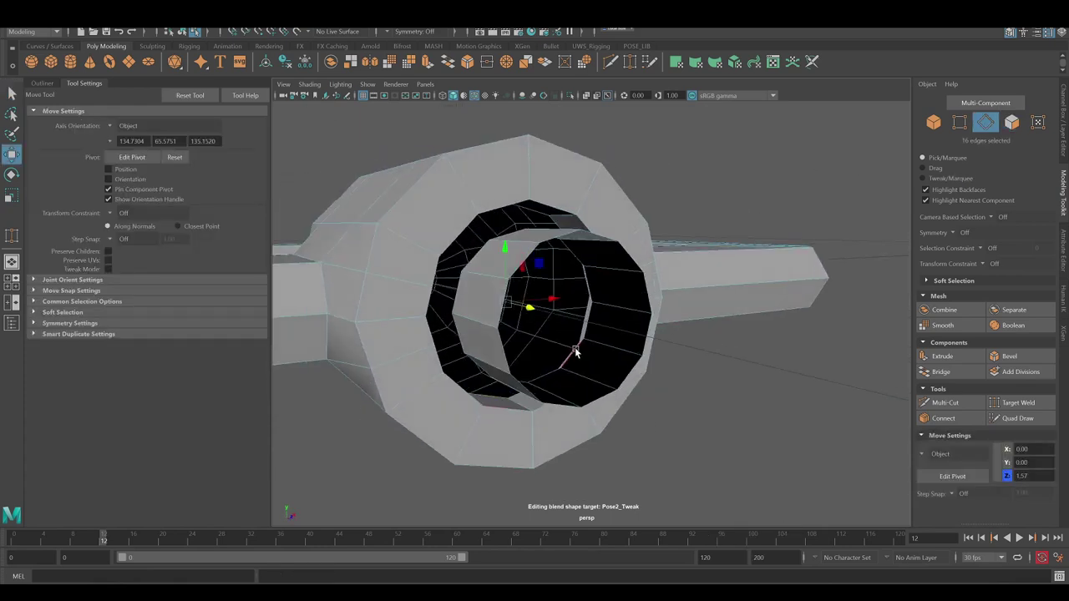
{"action": "key", "text": "r"}
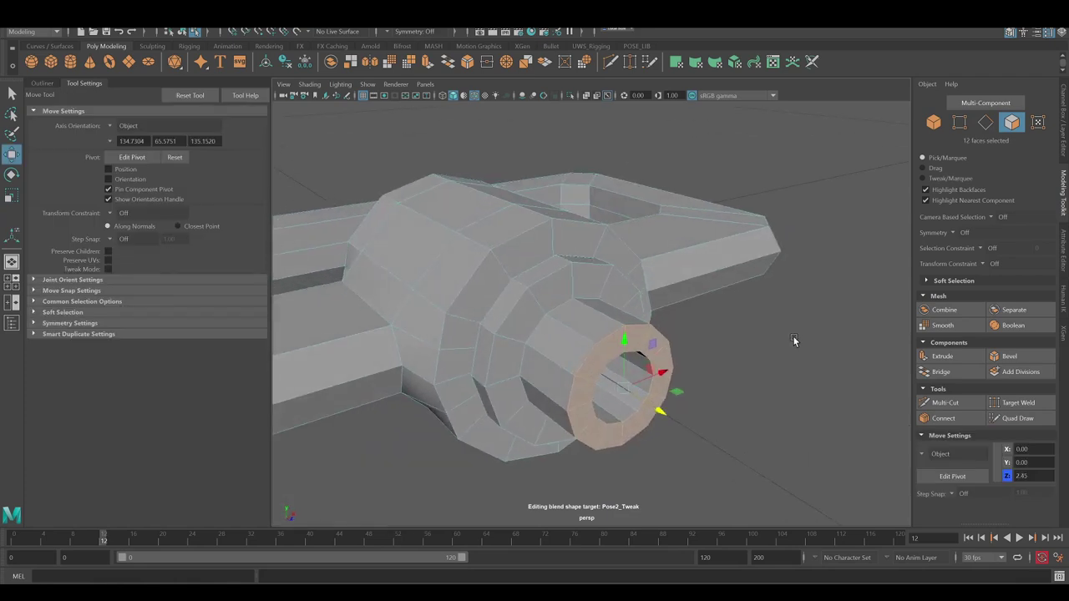
- Select the inner ring's faces and scale them out toward a wide opening
{"action": "mouse_move", "coordinate": [793, 336]}
{"action": "left_mouse_down", "text": "alt"}
{"action": "mouse_move", "coordinate": [749, 321]}
{"action": "mouse_move", "coordinate": [702, 340]}
{"action": "left_mouse_up", "text": "alt"}
{"action": "key", "text": "q"}
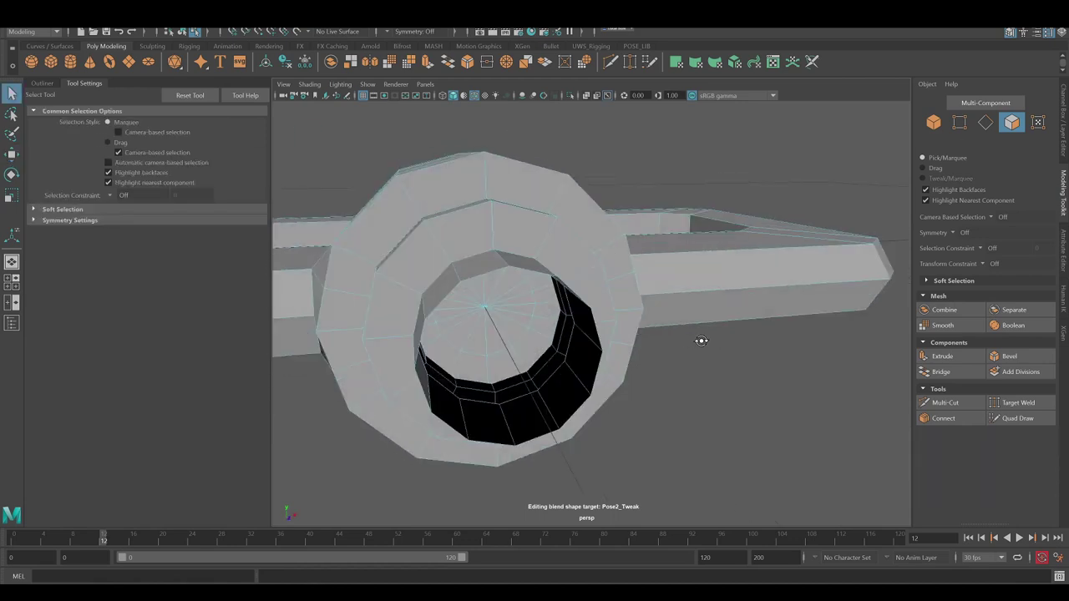
{"action": "key", "text": "r"}
{"action": "left_click_drag", "start_coordinate": [704, 262], "coordinate": [483, 198], "text": "alt"}
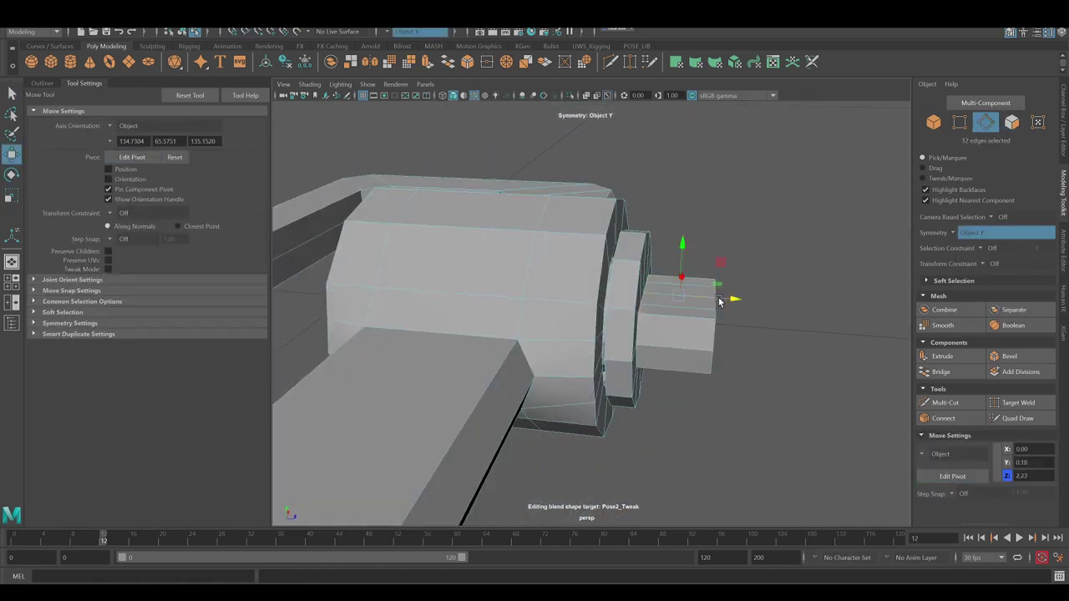
{"action": "left_click_drag", "start_coordinate": [677, 295], "coordinate": [528, 284], "text": "alt"}
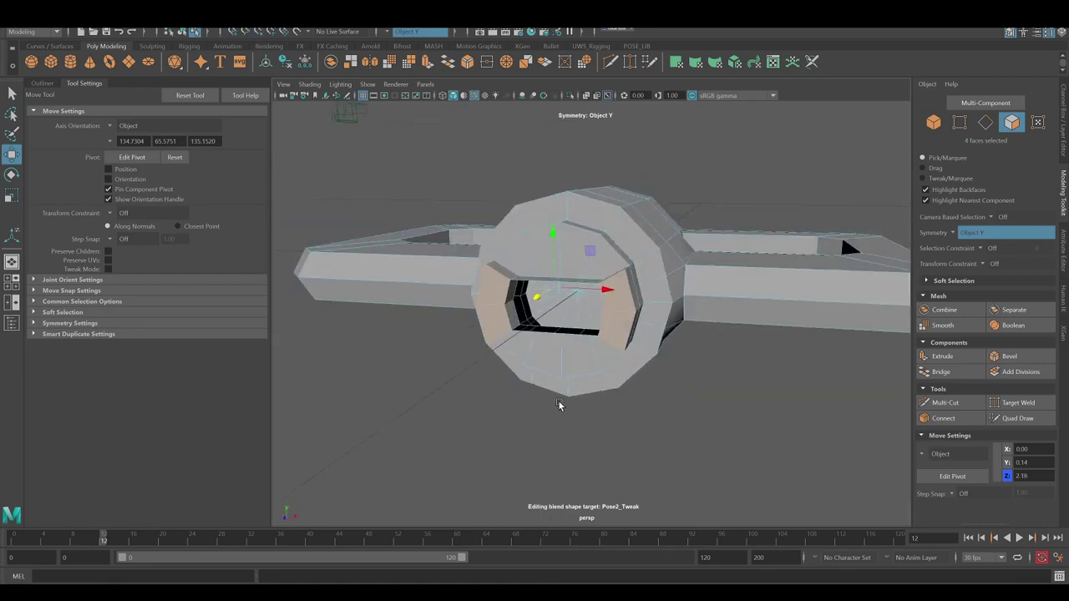
{"action": "key", "text": "f"}
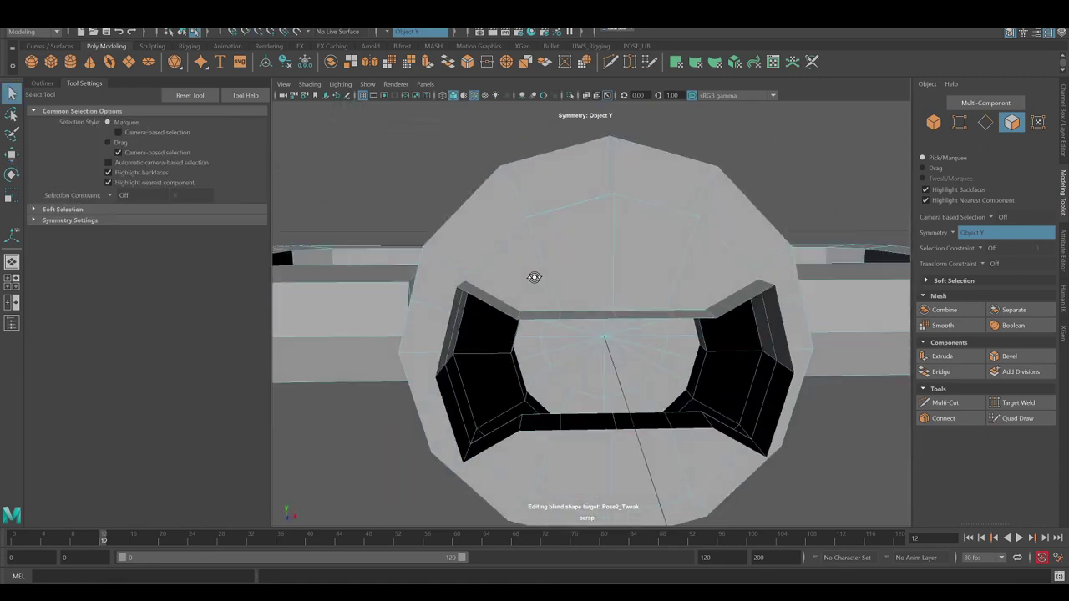
{"action": "left_click_drag", "start_coordinate": [535, 275], "coordinate": [379, 263], "text": "alt"}
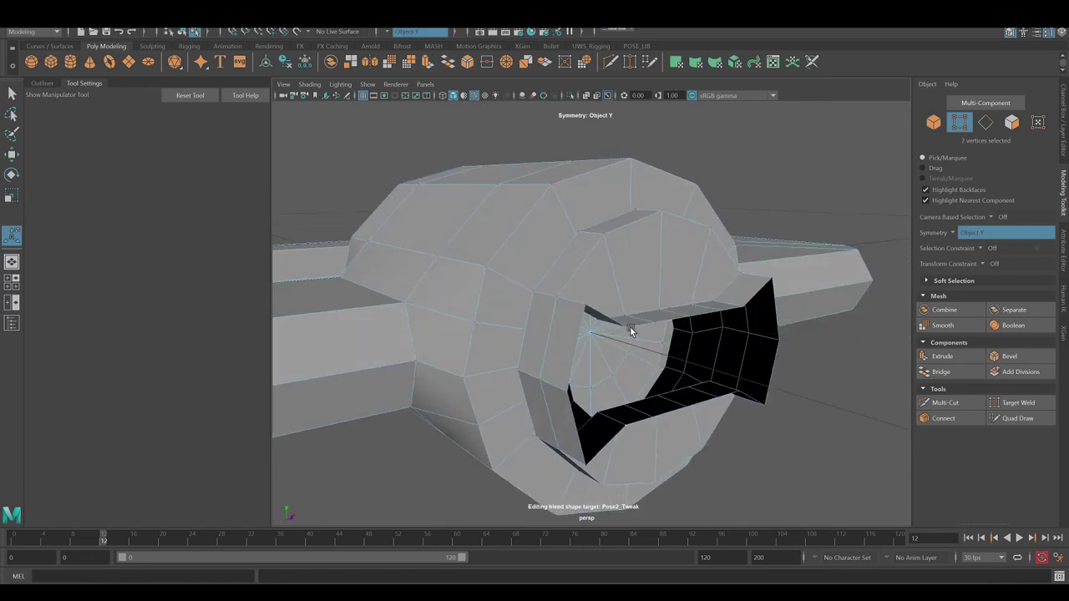
{"action": "key", "text": "w"}
- Extrude the two selected ring edges to flare the side walls into a bow-tie shape
{"action": "left_click_drag", "start_coordinate": [631, 328], "coordinate": [562, 326], "text": "alt"}
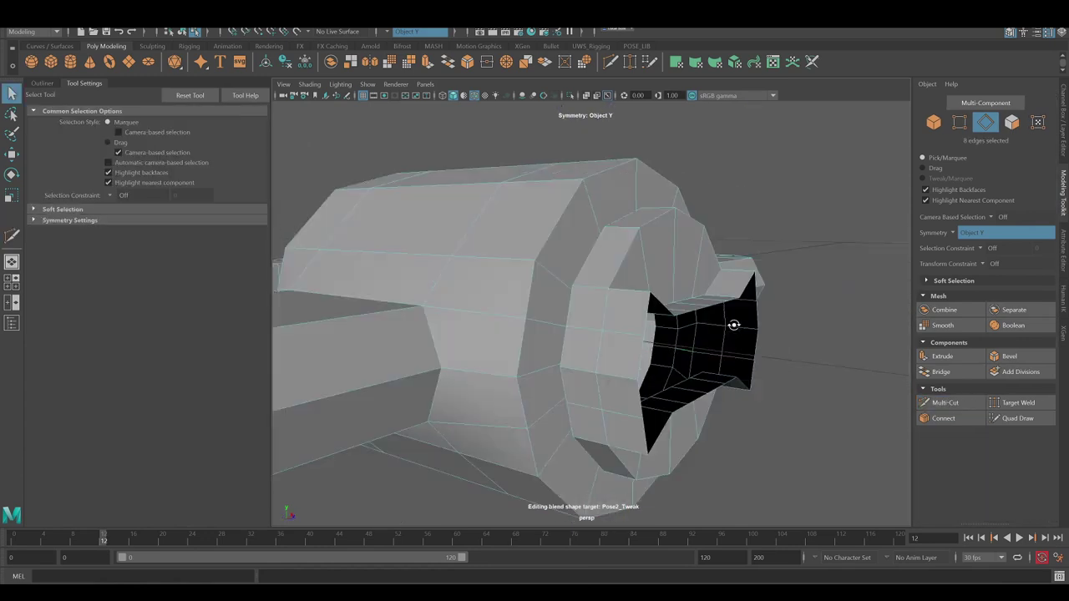
{"action": "left_click_drag", "start_coordinate": [734, 325], "coordinate": [645, 287], "text": "alt"}
{"action": "key", "text": "w"}
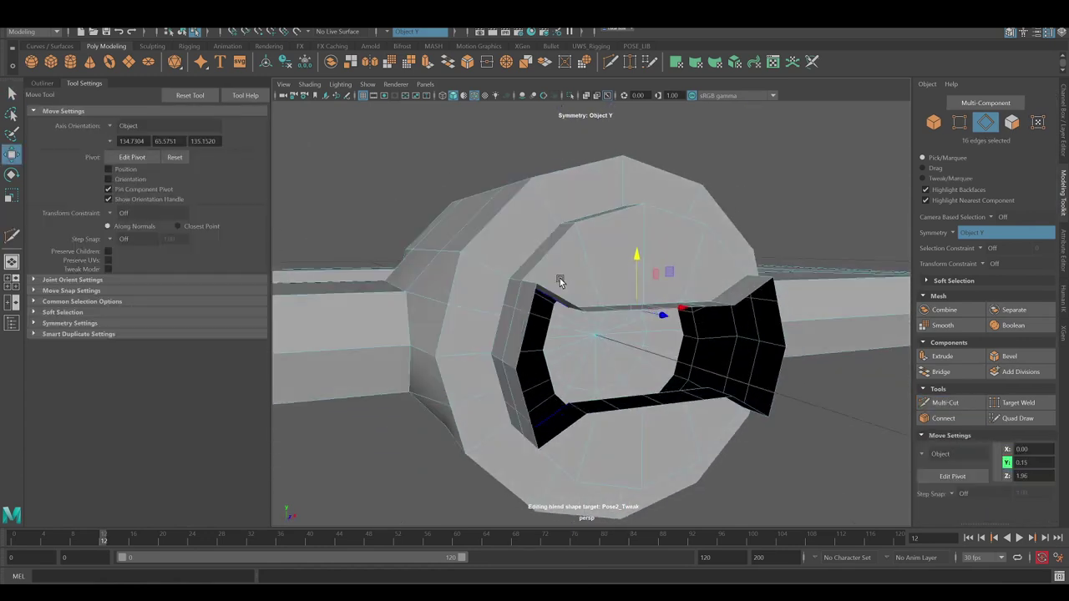
{"action": "right_click_drag", "start_coordinate": [601, 303], "coordinate": [643, 302], "text": "shift"}
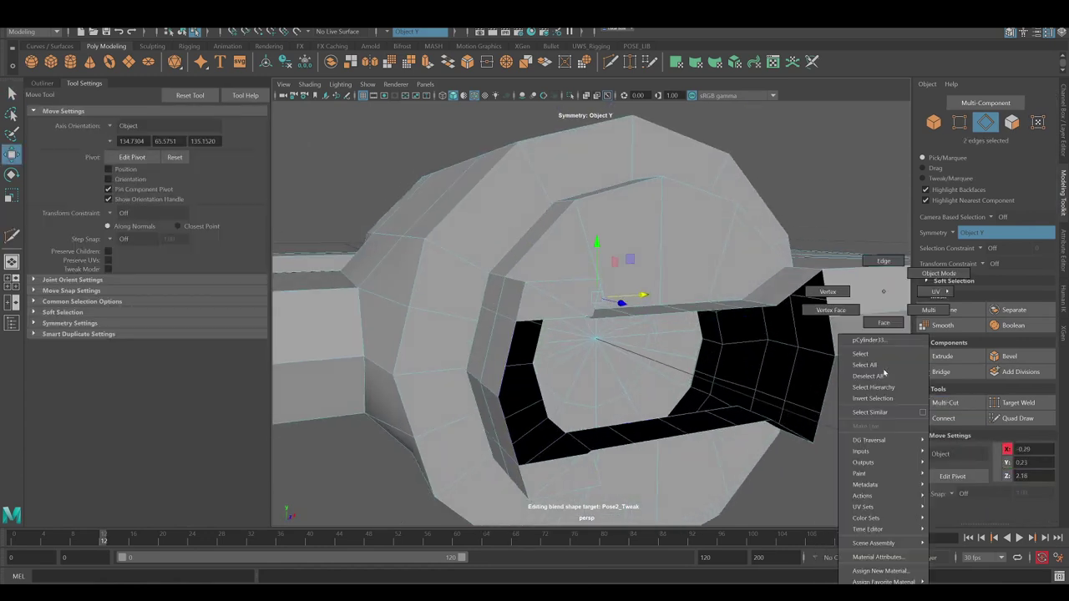
- Extrude the selected edges to line the slot and select the faces around the opening
{"action": "left_click_drag", "start_coordinate": [877, 311], "coordinate": [819, 294], "text": "alt"}
{"action": "left_click", "coordinate": [1018, 403]}
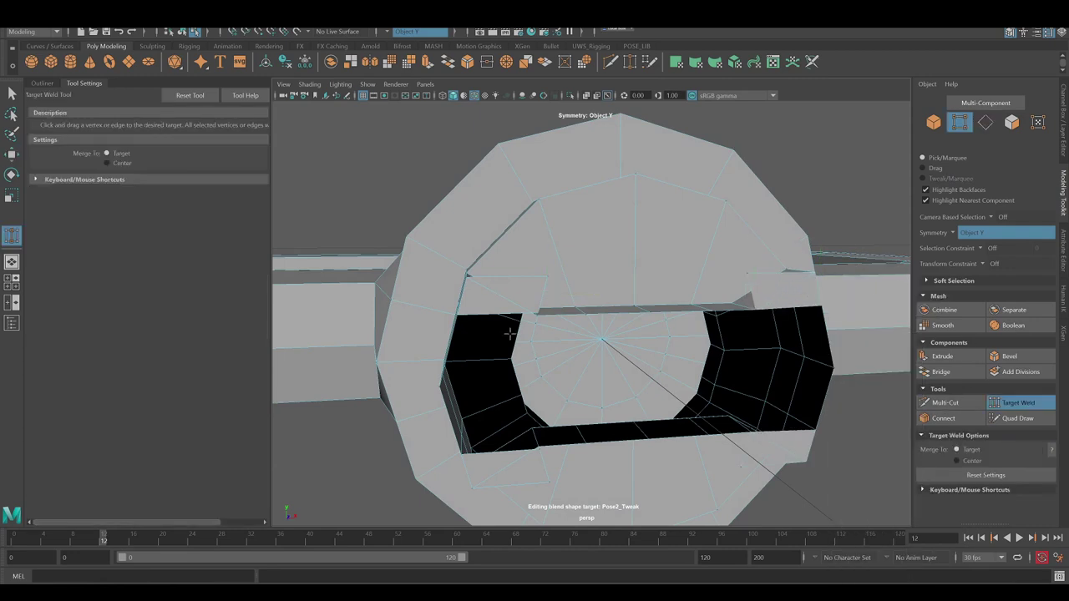
{"action": "left_click_drag", "start_coordinate": [675, 309], "coordinate": [692, 312], "text": "alt"}
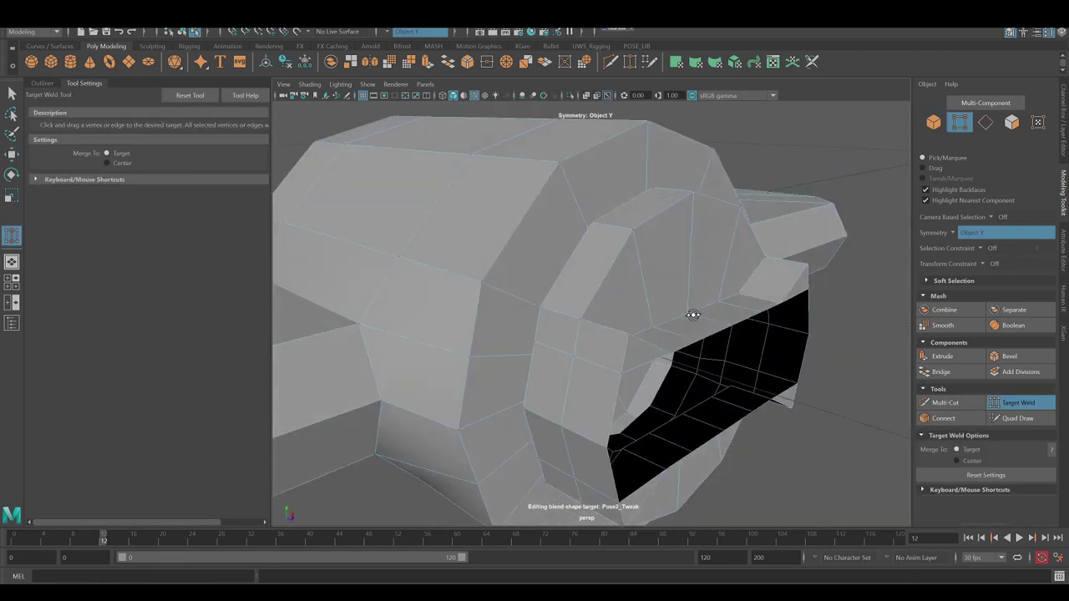
{"action": "key", "text": "q"}
{"action": "right_click_drag", "start_coordinate": [573, 292], "coordinate": [573, 317]}
{"action": "mouse_move", "coordinate": [585, 318]}
{"action": "left_mouse_down", "text": "alt"}
{"action": "mouse_move", "coordinate": [705, 311]}
{"action": "mouse_move", "coordinate": [687, 326]}
{"action": "mouse_move", "coordinate": [687, 367]}
{"action": "left_mouse_up", "text": "alt"}
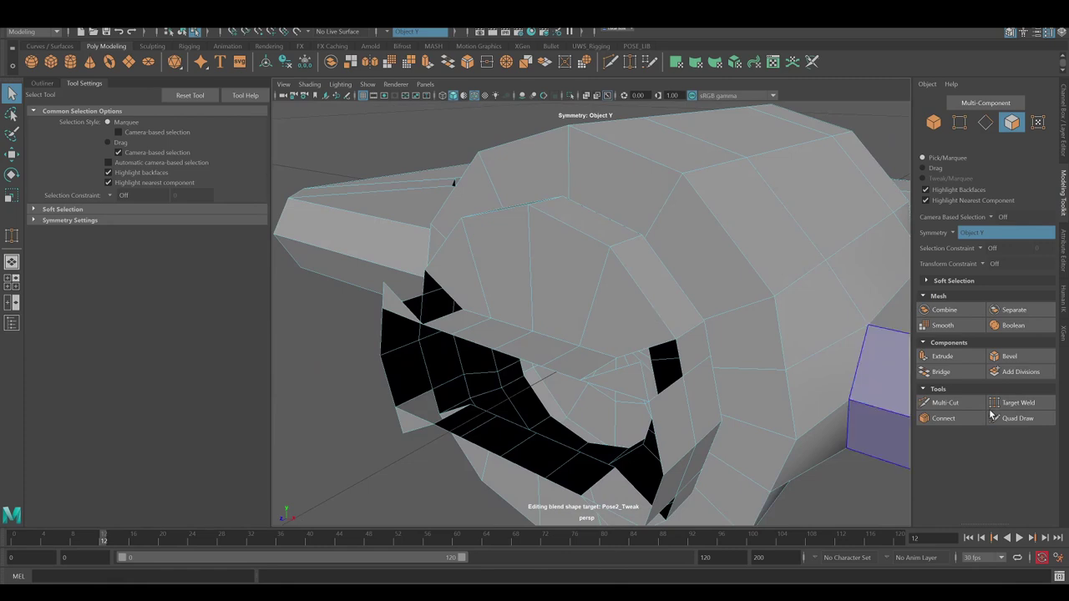
{"action": "right_click_drag", "start_coordinate": [687, 368], "coordinate": [687, 375], "text": "shift"}
{"action": "mouse_move", "coordinate": [687, 375]}
{"action": "left_mouse_down", "text": "alt"}
{"action": "mouse_move", "coordinate": [759, 378]}
{"action": "mouse_move", "coordinate": [556, 301]}
{"action": "mouse_move", "coordinate": [603, 334]}
{"action": "mouse_move", "coordinate": [680, 342]}
{"action": "left_mouse_up", "text": "alt"}
- Target Weld the stray vertices at the rim of the opening together
{"action": "scroll", "coordinate": [678, 343], "scroll_direction": "up", "scroll_amount": 2}
{"action": "right_click_drag", "start_coordinate": [862, 424], "coordinate": [861, 261]}
{"action": "left_click", "coordinate": [608, 375]}
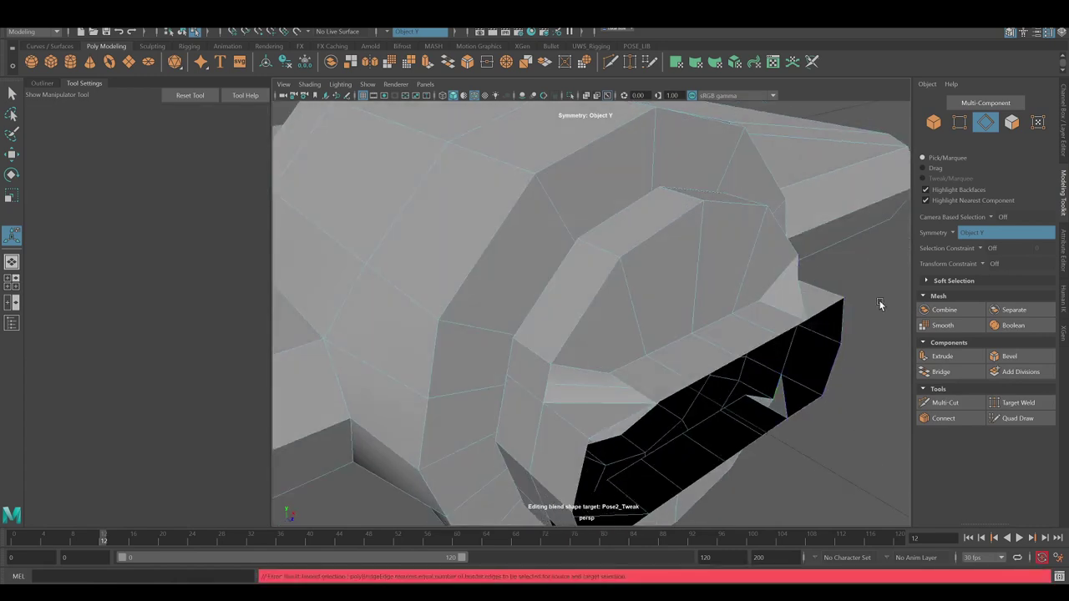
{"action": "left_click_drag", "start_coordinate": [880, 305], "coordinate": [789, 350], "text": "alt"}
{"action": "left_click", "coordinate": [1019, 403]}
{"action": "mouse_move", "coordinate": [640, 342]}
{"action": "left_mouse_down", "text": "alt"}
{"action": "mouse_move", "coordinate": [683, 337]}
{"action": "mouse_move", "coordinate": [702, 363]}
{"action": "left_mouse_up", "text": "alt"}
{"action": "mouse_move", "coordinate": [747, 335]}
{"action": "left_mouse_down", "text": "alt"}
{"action": "mouse_move", "coordinate": [468, 313]}
{"action": "mouse_move", "coordinate": [772, 402]}
{"action": "mouse_move", "coordinate": [768, 354]}
{"action": "mouse_move", "coordinate": [798, 260]}
{"action": "left_mouse_up", "text": "alt"}
- Cut new edges at the cylinder end and switch back to edge selection
{"action": "key", "text": "q"}
{"action": "key", "text": "F9"}
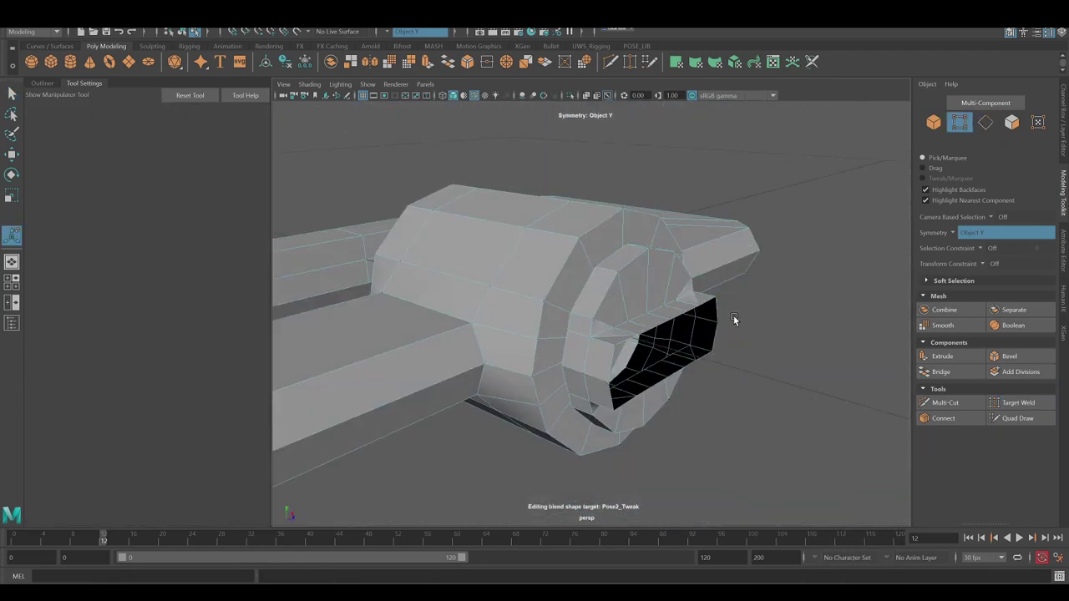
{"action": "left_click_drag", "start_coordinate": [733, 320], "coordinate": [818, 274], "text": "alt"}
{"action": "left_click_drag", "start_coordinate": [841, 329], "coordinate": [836, 316], "text": "alt"}
{"action": "right_click_drag", "start_coordinate": [835, 315], "coordinate": [717, 296], "text": "shift"}
{"action": "mouse_move", "coordinate": [717, 296]}
{"action": "left_mouse_down", "text": "alt"}
{"action": "mouse_move", "coordinate": [769, 304]}
{"action": "mouse_move", "coordinate": [685, 275]}
{"action": "mouse_move", "coordinate": [678, 294]}
{"action": "mouse_move", "coordinate": [757, 391]}
{"action": "left_mouse_up", "text": "alt"}
{"action": "key", "text": "q"}
{"action": "right_click", "coordinate": [685, 275]}
{"action": "left_click", "coordinate": [685, 253]}
{"action": "scroll", "coordinate": [675, 296], "scroll_direction": "down", "scroll_amount": 5}
- Select the edge loop at the cylinder end and extrude it outward into a shaft
{"action": "key", "text": "w"}
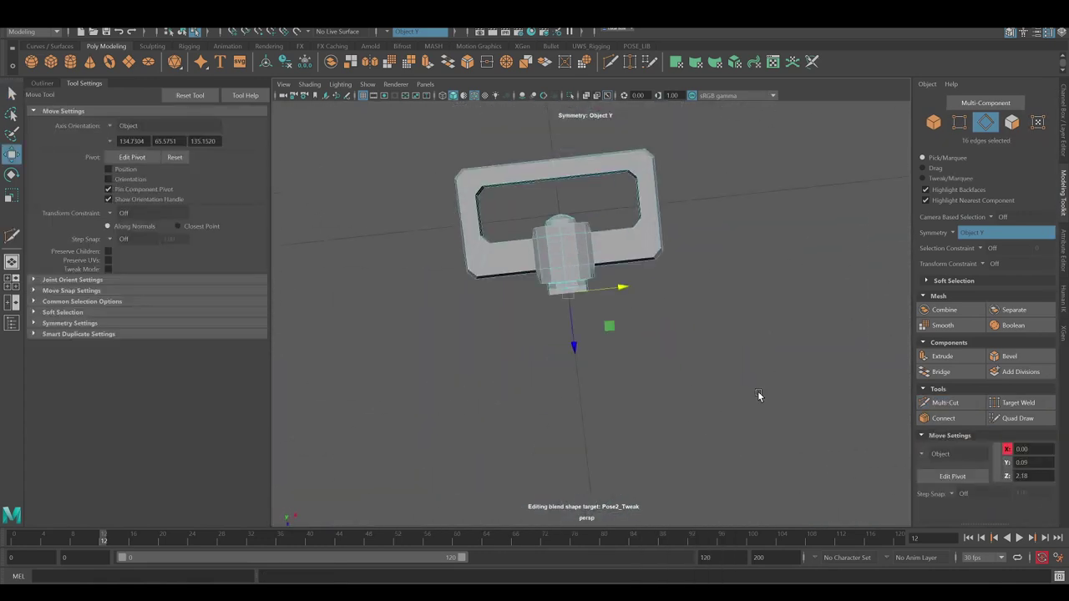
{"action": "right_click_drag", "start_coordinate": [648, 300], "coordinate": [673, 322]}
{"action": "mouse_move", "coordinate": [673, 322]}
{"action": "left_mouse_down", "text": "alt"}
{"action": "mouse_move", "coordinate": [690, 276]}
{"action": "mouse_move", "coordinate": [607, 299]}
{"action": "left_mouse_up", "text": "alt"}
{"action": "key", "text": "r"}
{"action": "mouse_move", "coordinate": [743, 249]}
{"action": "left_mouse_down", "text": "alt"}
{"action": "mouse_move", "coordinate": [772, 279]}
{"action": "mouse_move", "coordinate": [584, 311]}
{"action": "mouse_move", "coordinate": [609, 301]}
{"action": "mouse_move", "coordinate": [609, 275]}
{"action": "left_mouse_up", "text": "alt"}
{"action": "right_click_drag", "start_coordinate": [609, 274], "coordinate": [660, 341]}
{"action": "key", "text": "w"}
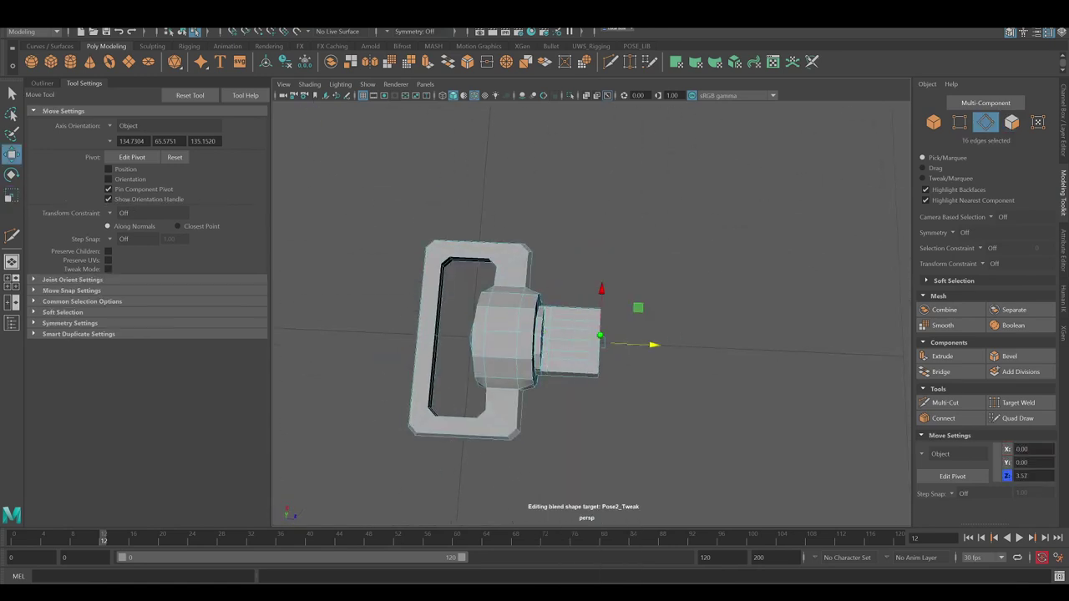
{"action": "mouse_move", "coordinate": [616, 344]}
{"action": "left_mouse_down", "text": "alt"}
{"action": "mouse_move", "coordinate": [610, 292]}
{"action": "mouse_move", "coordinate": [582, 297]}
{"action": "left_mouse_up", "text": "alt"}
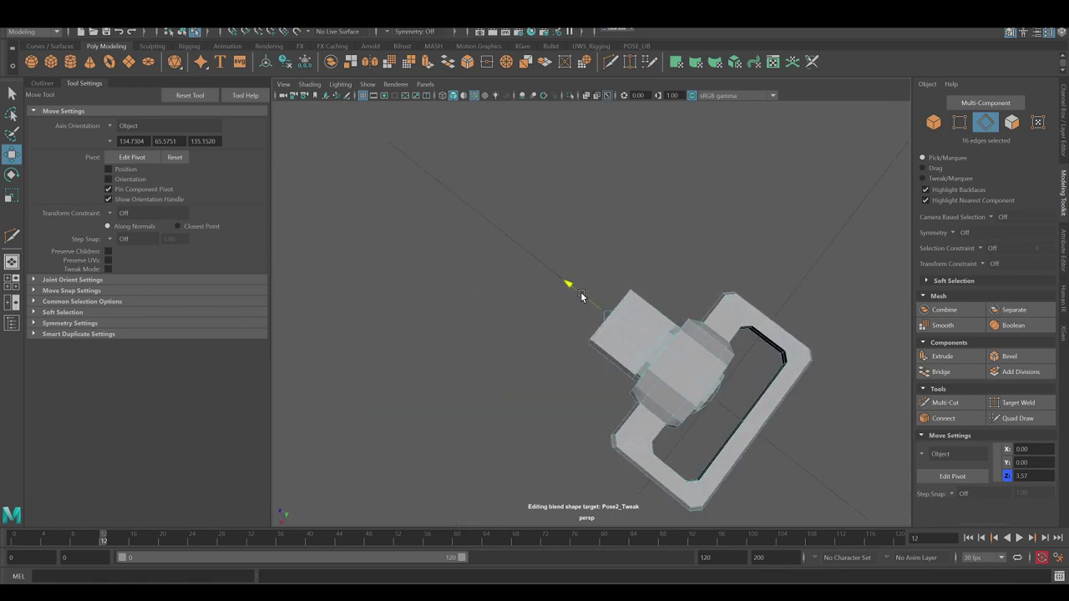
{"action": "key", "text": "w"}
{"action": "left_click_drag", "start_coordinate": [584, 352], "coordinate": [590, 386], "text": "alt"}
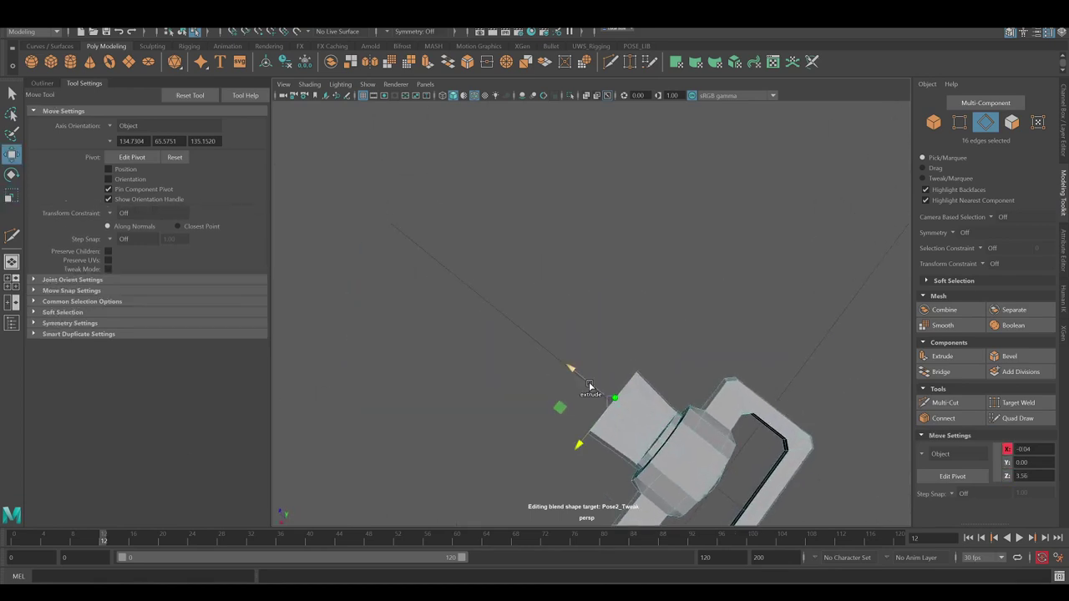
- Lengthen the shaft and extrude its tip back over into a hook
{"action": "mouse_move", "coordinate": [506, 358]}
{"action": "left_mouse_down", "text": "alt"}
{"action": "mouse_move", "coordinate": [548, 373]}
{"action": "mouse_move", "coordinate": [574, 397]}
{"action": "left_mouse_up", "text": "alt"}
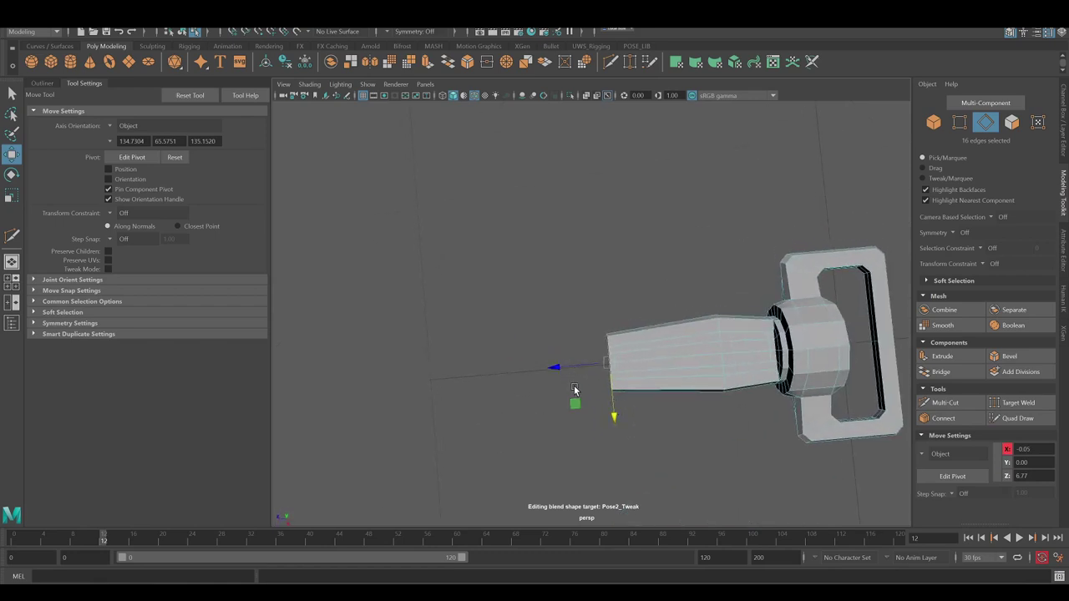
{"action": "mouse_move", "coordinate": [485, 365]}
{"action": "left_mouse_down", "text": "alt"}
{"action": "mouse_move", "coordinate": [546, 339]}
{"action": "mouse_move", "coordinate": [510, 410]}
{"action": "mouse_move", "coordinate": [625, 303]}
{"action": "mouse_move", "coordinate": [617, 418]}
{"action": "left_mouse_up", "text": "alt"}
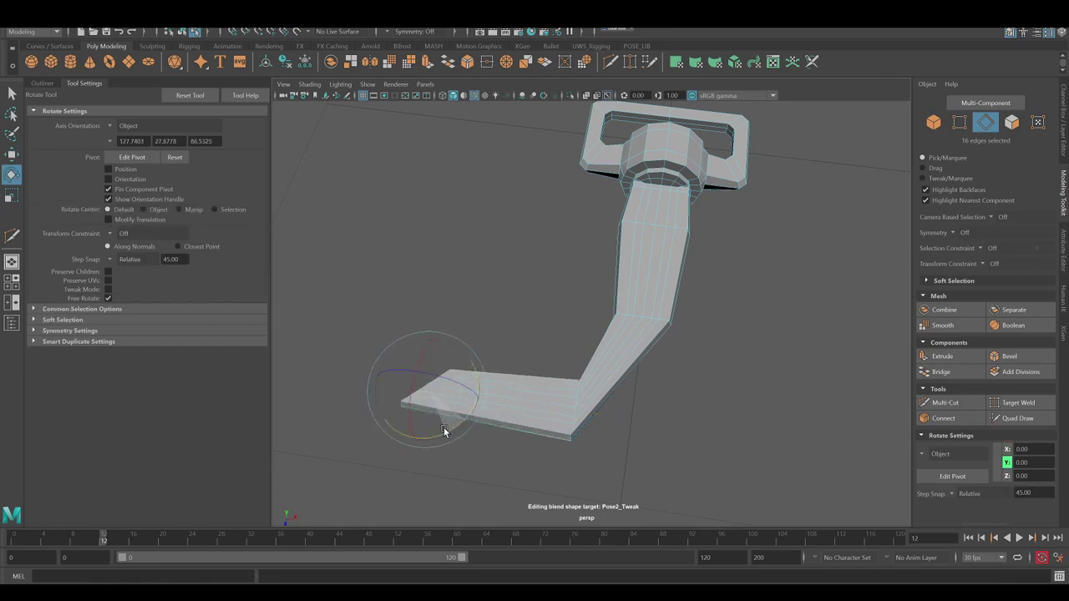
{"action": "left_click_drag", "start_coordinate": [496, 390], "coordinate": [497, 470], "text": "alt"}
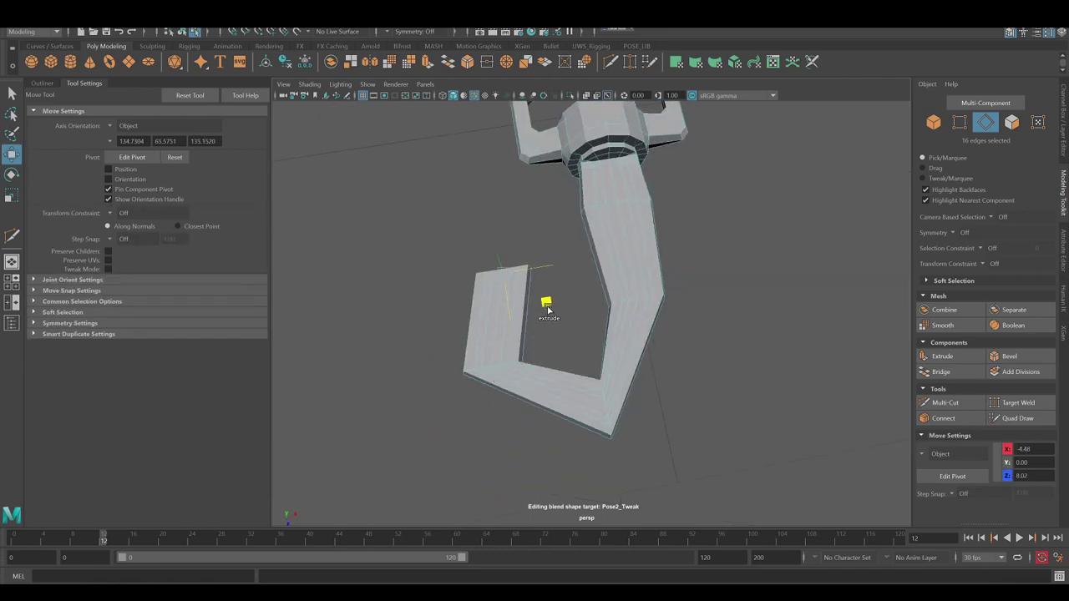
{"action": "key", "text": "w"}
{"action": "mouse_move", "coordinate": [506, 311]}
{"action": "left_mouse_down", "text": "alt"}
{"action": "mouse_move", "coordinate": [579, 237]}
{"action": "mouse_move", "coordinate": [722, 306]}
{"action": "mouse_move", "coordinate": [682, 188]}
{"action": "left_mouse_up", "text": "alt"}
- Scale a middle loop of the shaft and apply Edit Edge Flow to round the hook's curve
{"action": "right_click_drag", "start_coordinate": [683, 189], "coordinate": [594, 204]}
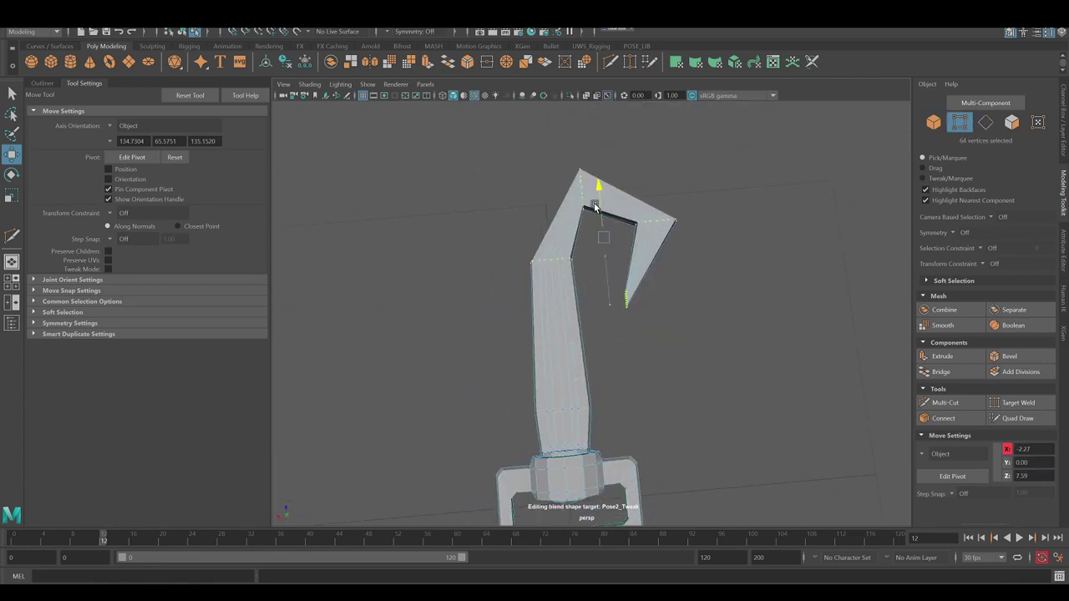
{"action": "left_click_drag", "start_coordinate": [600, 302], "coordinate": [580, 325], "text": "alt"}
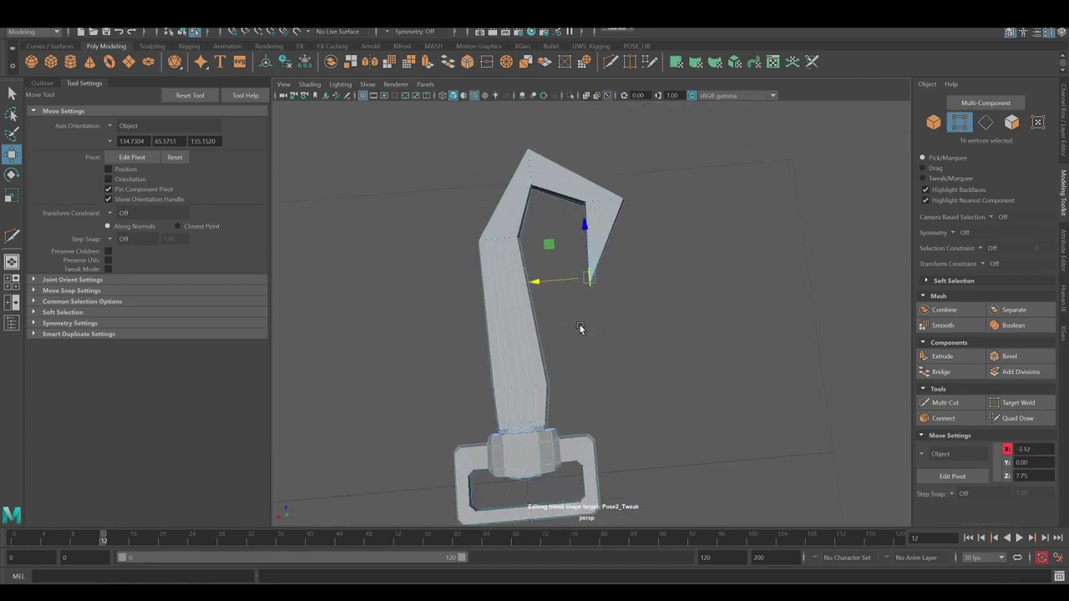
{"action": "key", "text": "q"}
{"action": "key", "text": "r"}
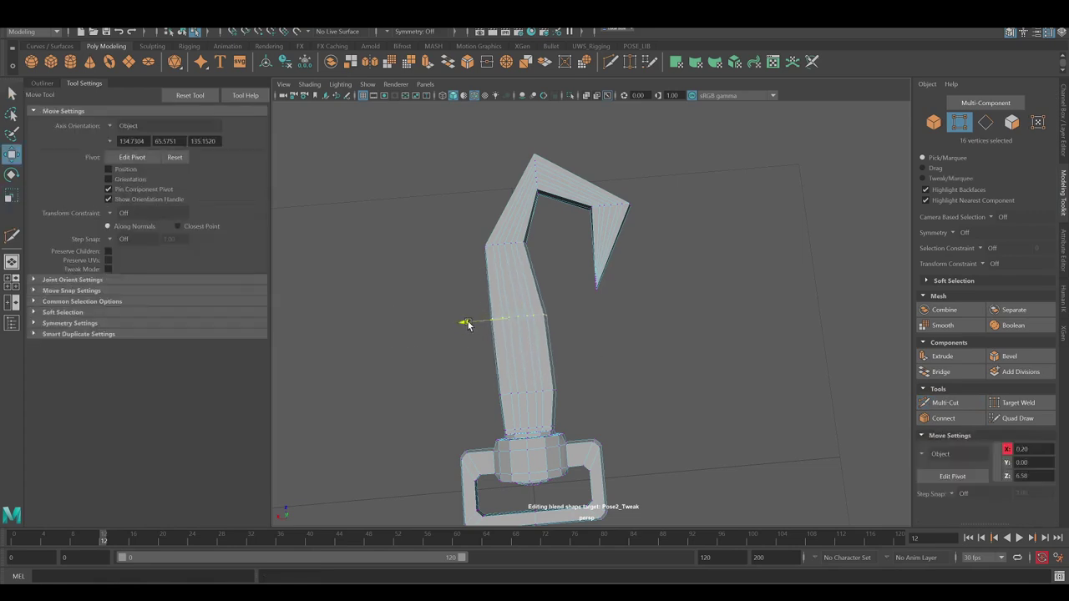
{"action": "left_click_drag", "start_coordinate": [468, 325], "coordinate": [465, 353], "text": "alt"}
{"action": "key", "text": "q"}
{"action": "double_click", "coordinate": [554, 226]}
{"action": "mouse_move", "coordinate": [505, 251]}
{"action": "right_mouse_down", "text": "shift"}
{"action": "mouse_move", "coordinate": [516, 285]}
{"action": "mouse_move", "coordinate": [500, 356]}
{"action": "right_mouse_up", "text": "shift"}
{"action": "right_click_drag", "start_coordinate": [605, 295], "coordinate": [599, 398], "text": "shift"}
- Move a vertex near the shaft's buckle end to refine the bend
{"action": "mouse_move", "coordinate": [557, 310]}
{"action": "left_mouse_down", "text": "alt"}
{"action": "mouse_move", "coordinate": [694, 292]}
{"action": "mouse_move", "coordinate": [604, 248]}
{"action": "mouse_move", "coordinate": [644, 304]}
{"action": "mouse_move", "coordinate": [618, 288]}
{"action": "left_mouse_up", "text": "alt"}
{"action": "key", "text": "w"}
{"action": "key", "text": "F9"}
{"action": "left_click", "coordinate": [520, 271]}
{"action": "mouse_move", "coordinate": [488, 366]}
{"action": "left_mouse_down", "text": "alt"}
{"action": "mouse_move", "coordinate": [501, 256]}
{"action": "mouse_move", "coordinate": [401, 259]}
{"action": "mouse_move", "coordinate": [696, 314]}
{"action": "left_mouse_up", "text": "alt"}
- Bridge the hook's open border edges to close its end
{"action": "right_click", "coordinate": [696, 268]}
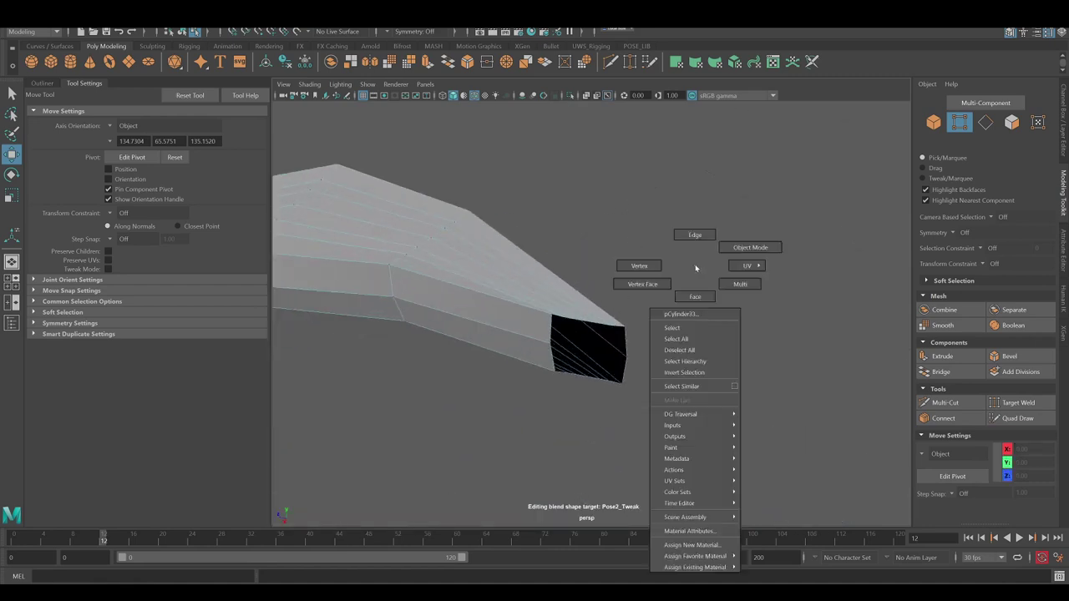
{"action": "left_click", "coordinate": [695, 235]}
{"action": "scroll", "coordinate": [697, 291], "scroll_direction": "up", "scroll_amount": 5}
{"action": "scroll", "coordinate": [696, 292], "scroll_direction": "down", "scroll_amount": 3}
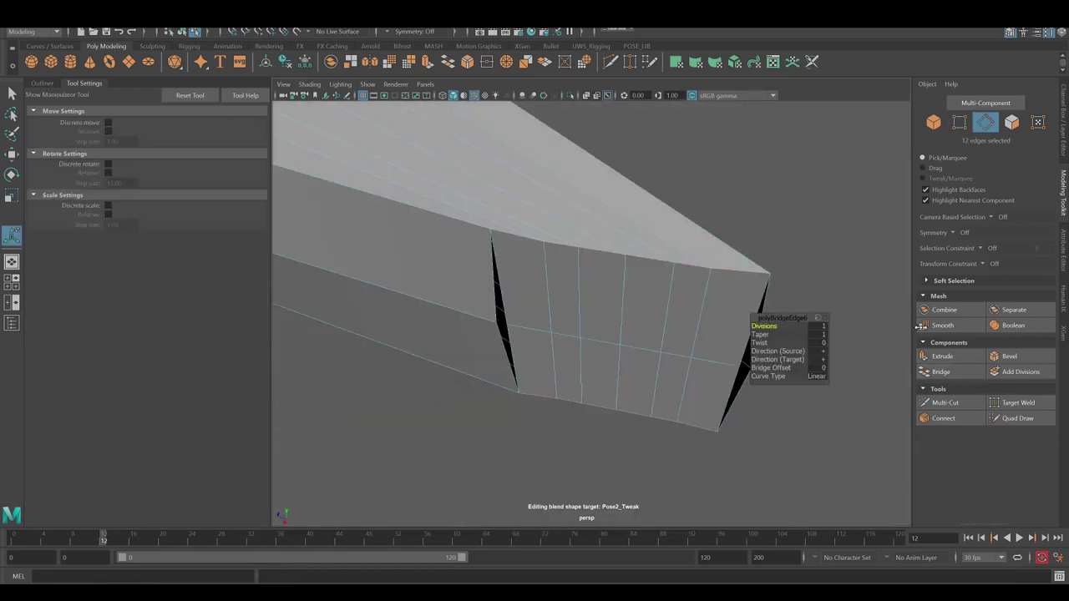
{"action": "left_click", "coordinate": [1019, 402]}
{"action": "mouse_move", "coordinate": [752, 335]}
{"action": "left_mouse_down", "text": "alt"}
{"action": "mouse_move", "coordinate": [777, 209]}
{"action": "mouse_move", "coordinate": [670, 315]}
{"action": "left_mouse_up", "text": "alt"}
{"action": "key", "text": "w"}
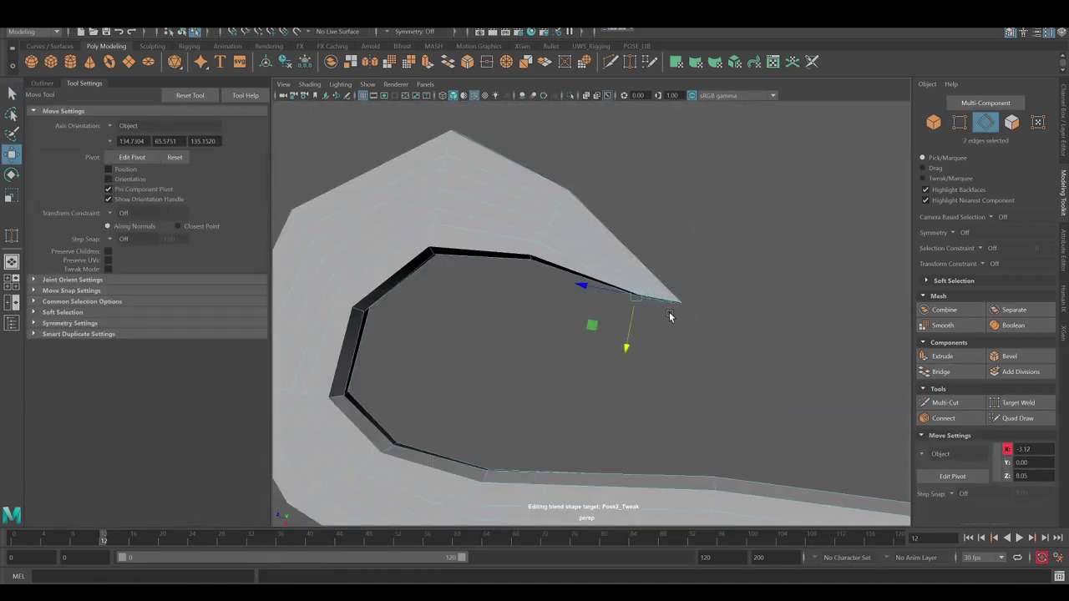
{"action": "scroll", "coordinate": [583, 330], "scroll_direction": "down", "scroll_amount": 5}
{"action": "mouse_move", "coordinate": [444, 286]}
{"action": "left_mouse_down", "text": "alt"}
{"action": "mouse_move", "coordinate": [498, 243]}
{"action": "mouse_move", "coordinate": [531, 275]}
{"action": "mouse_move", "coordinate": [496, 240]}
{"action": "mouse_move", "coordinate": [556, 251]}
{"action": "mouse_move", "coordinate": [501, 267]}
{"action": "left_mouse_up", "text": "alt"}
{"action": "scroll", "coordinate": [500, 267], "scroll_direction": "up", "scroll_amount": 5}
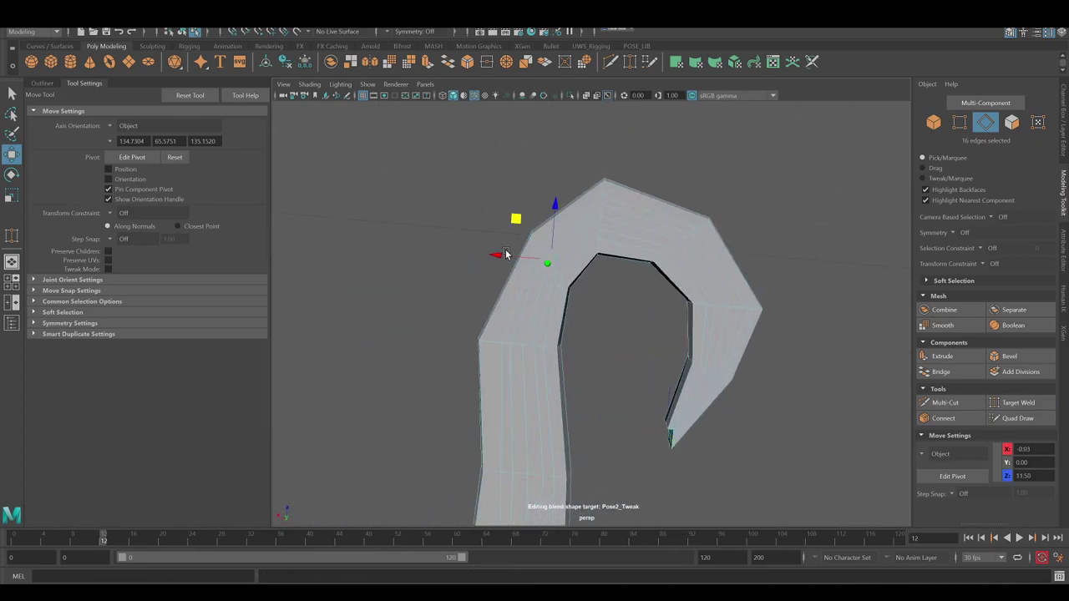
- Rotate the edge loops near the tip to curl it into a pointed hook, previewing with smoothing
{"action": "double_click", "coordinate": [553, 271]}
{"action": "key", "text": "3"}
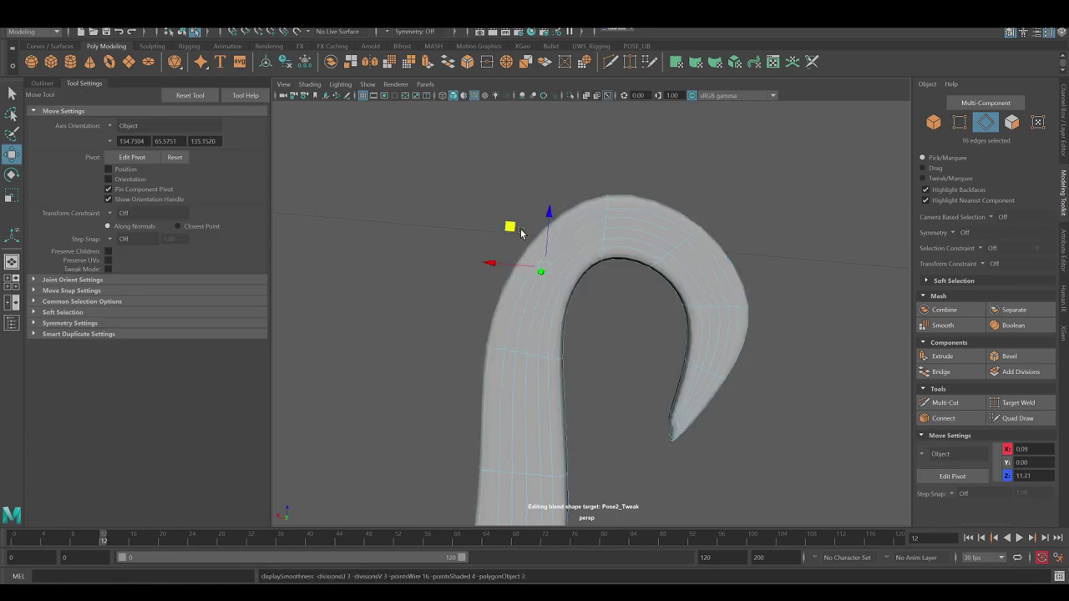
{"action": "double_click", "coordinate": [680, 240]}
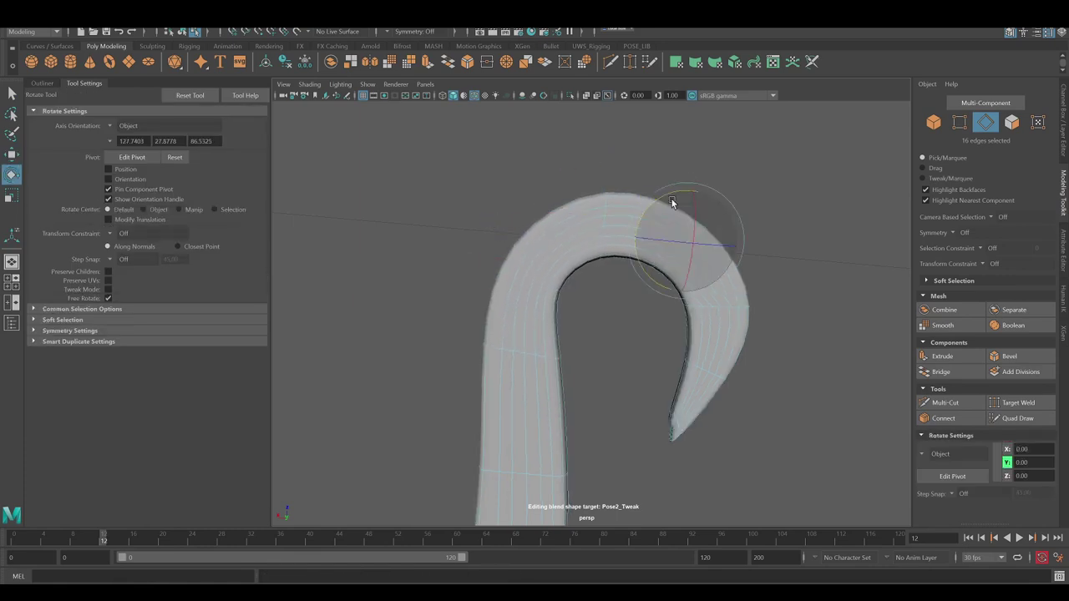
{"action": "scroll", "coordinate": [653, 203], "scroll_direction": "down", "scroll_amount": 4}
{"action": "mouse_move", "coordinate": [653, 203]}
{"action": "left_mouse_down", "text": "alt"}
{"action": "mouse_move", "coordinate": [534, 305]}
{"action": "mouse_move", "coordinate": [482, 303]}
{"action": "mouse_move", "coordinate": [501, 256]}
{"action": "mouse_move", "coordinate": [470, 234]}
{"action": "mouse_move", "coordinate": [475, 329]}
{"action": "left_mouse_up", "text": "alt"}
{"action": "right_click_drag", "start_coordinate": [476, 330], "coordinate": [557, 407], "text": "alt"}
{"action": "scroll", "coordinate": [649, 354], "scroll_direction": "down", "scroll_amount": 3}
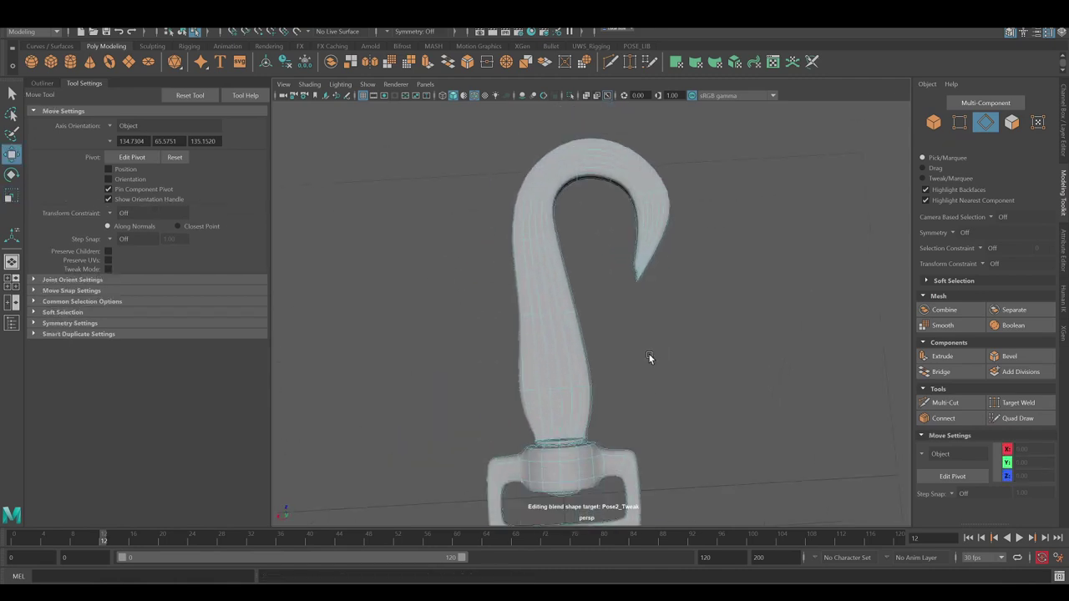
{"action": "right_click_drag", "start_coordinate": [644, 334], "coordinate": [565, 354]}
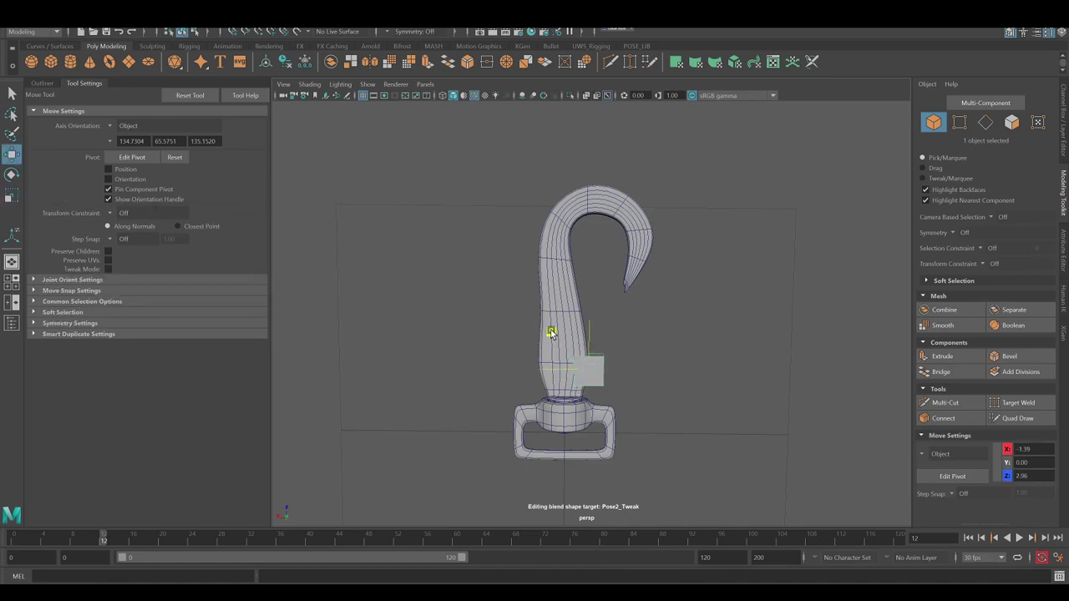
- Reshape the hook's bend by moving its vertices in the top view
{"action": "left_click", "coordinate": [572, 263]}
{"action": "mouse_move", "coordinate": [571, 263]}
{"action": "left_mouse_down", "text": "alt"}
{"action": "mouse_move", "coordinate": [587, 257]}
{"action": "mouse_move", "coordinate": [574, 279]}
{"action": "mouse_move", "coordinate": [615, 329]}
{"action": "left_mouse_up", "text": "alt"}
{"action": "key", "text": "F11"}
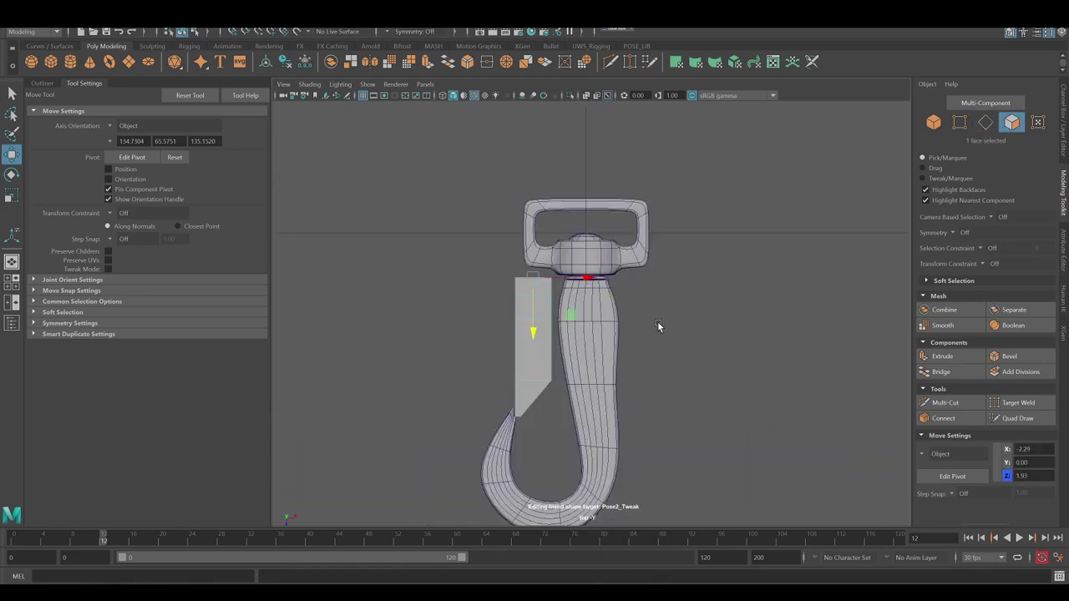
{"action": "middle_click_drag", "start_coordinate": [657, 321], "coordinate": [706, 296], "text": "alt"}
{"action": "right_click_drag", "start_coordinate": [706, 296], "coordinate": [521, 307]}
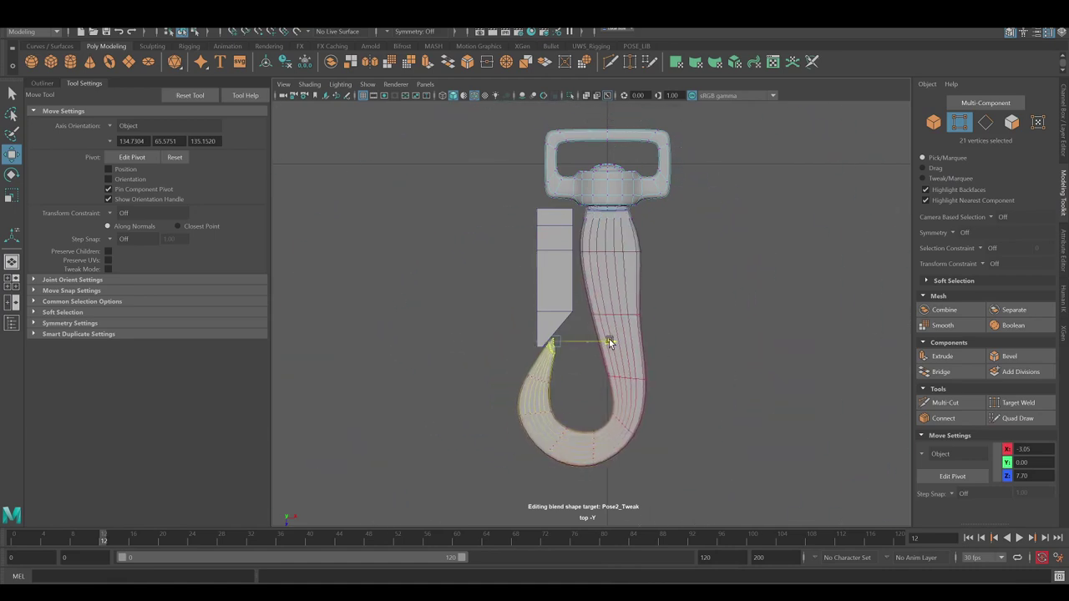
{"action": "middle_click_drag", "start_coordinate": [593, 428], "coordinate": [629, 447]}
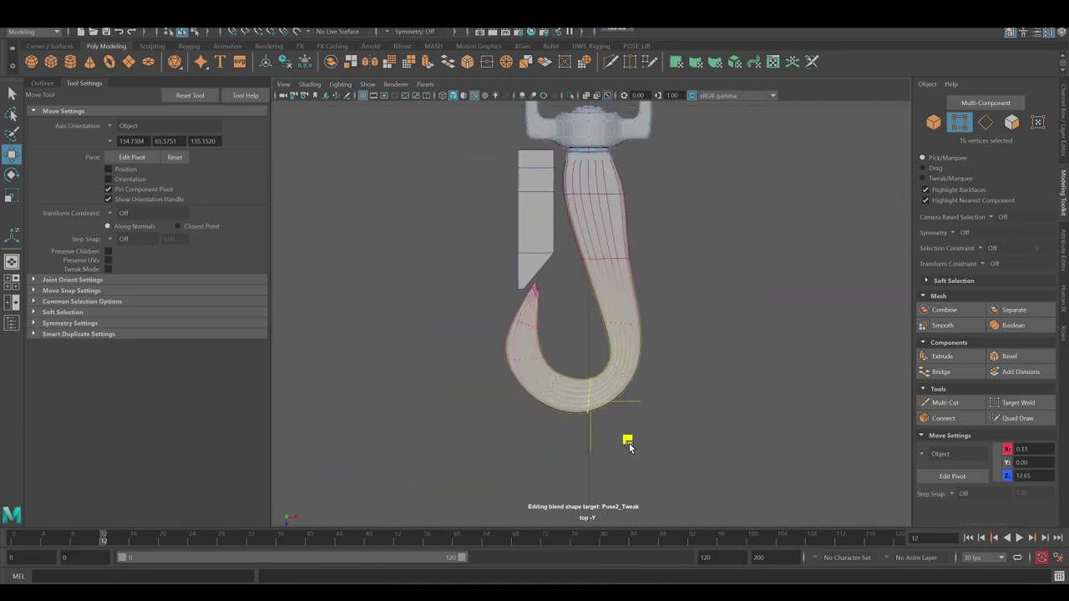
{"action": "key", "text": "F11"}
- Scale and move the latch bar's end face
{"action": "left_click", "coordinate": [544, 198]}
{"action": "left_click_drag", "start_coordinate": [544, 198], "coordinate": [389, 215], "text": "alt"}
{"action": "key", "text": "r"}
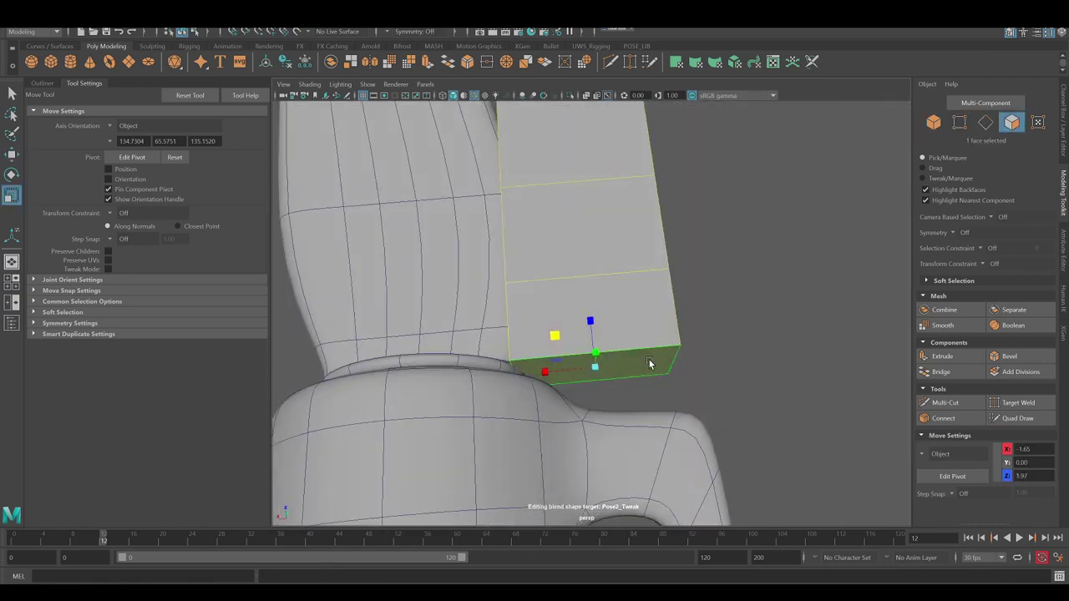
{"action": "key", "text": "w"}
{"action": "left_click_drag", "start_coordinate": [520, 370], "coordinate": [512, 374], "text": "alt"}
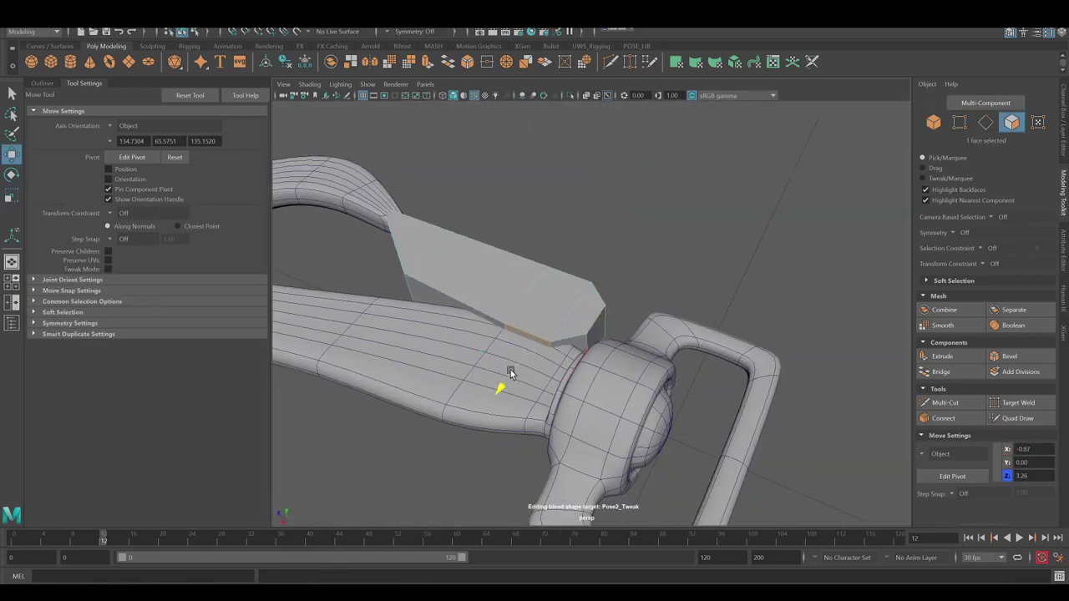
{"action": "left_click_drag", "start_coordinate": [451, 356], "coordinate": [490, 181], "text": "alt"}
- Select the latch tip's edges and vertices and scale them to taper its end toward the hook
{"action": "right_click_drag", "start_coordinate": [490, 181], "coordinate": [489, 153]}
{"action": "left_click", "coordinate": [516, 389]}
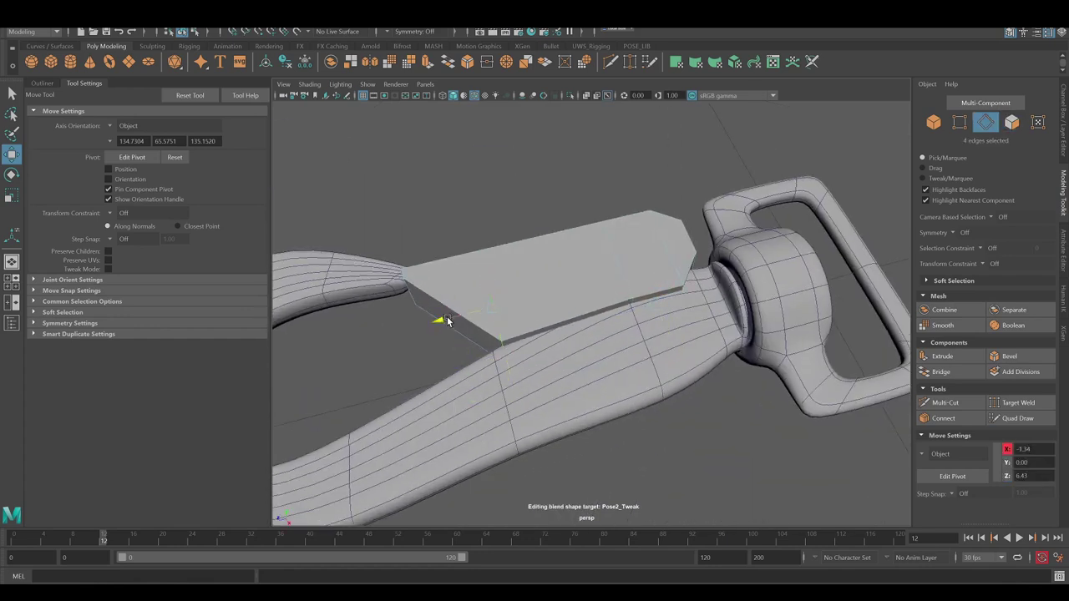
{"action": "mouse_move", "coordinate": [477, 315]}
{"action": "left_mouse_down", "text": "alt"}
{"action": "mouse_move", "coordinate": [490, 274]}
{"action": "mouse_move", "coordinate": [731, 284]}
{"action": "mouse_move", "coordinate": [556, 326]}
{"action": "mouse_move", "coordinate": [549, 250]}
{"action": "left_mouse_up", "text": "alt"}
{"action": "left_click", "coordinate": [534, 313]}
{"action": "right_click_drag", "start_coordinate": [548, 250], "coordinate": [549, 267]}
{"action": "mouse_move", "coordinate": [535, 393]}
{"action": "left_mouse_down", "text": "alt"}
{"action": "mouse_move", "coordinate": [475, 358]}
{"action": "mouse_move", "coordinate": [543, 284]}
{"action": "left_mouse_up", "text": "alt"}
{"action": "mouse_move", "coordinate": [548, 292]}
{"action": "left_mouse_down"}
{"action": "mouse_move", "coordinate": [616, 410]}
{"action": "mouse_move", "coordinate": [692, 351]}
{"action": "mouse_move", "coordinate": [476, 225]}
{"action": "mouse_move", "coordinate": [512, 303]}
{"action": "mouse_move", "coordinate": [703, 293]}
{"action": "mouse_move", "coordinate": [754, 338]}
{"action": "left_mouse_up"}
{"action": "key", "text": "r"}
- Extrude a strip of latch faces inward, undoing an extra extrusion
{"action": "key", "text": "F11"}
{"action": "key", "text": "ctrl+e"}
{"action": "mouse_move", "coordinate": [561, 259]}
{"action": "left_mouse_down"}
{"action": "mouse_move", "coordinate": [603, 247]}
{"action": "mouse_move", "coordinate": [456, 292]}
{"action": "mouse_move", "coordinate": [862, 334]}
{"action": "mouse_move", "coordinate": [639, 300]}
{"action": "left_mouse_up"}
{"action": "key", "text": "ctrl+e"}
{"action": "key", "text": "ctrl+z"}
{"action": "mouse_move", "coordinate": [727, 321]}
{"action": "left_mouse_down", "text": "alt"}
{"action": "mouse_move", "coordinate": [640, 310]}
{"action": "mouse_move", "coordinate": [465, 255]}
{"action": "mouse_move", "coordinate": [488, 248]}
{"action": "left_mouse_up", "text": "alt"}
- Set modelling symmetry to Object Y while viewing the snap hook
{"action": "key", "text": "q"}
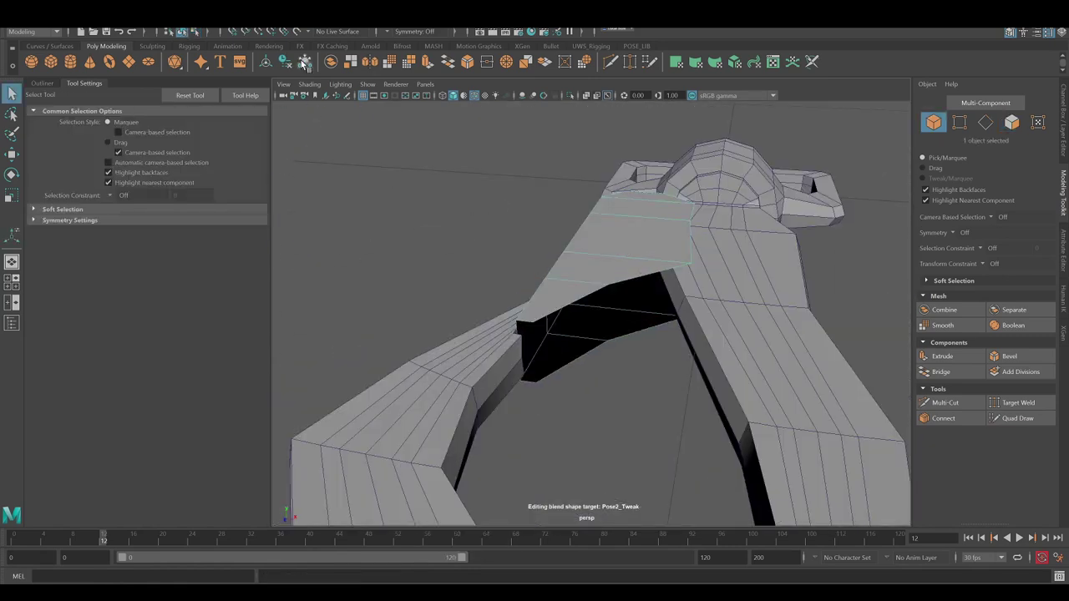
{"action": "key", "text": "ctrl+z"}
{"action": "left_click_drag", "start_coordinate": [752, 321], "coordinate": [616, 349], "text": "alt"}
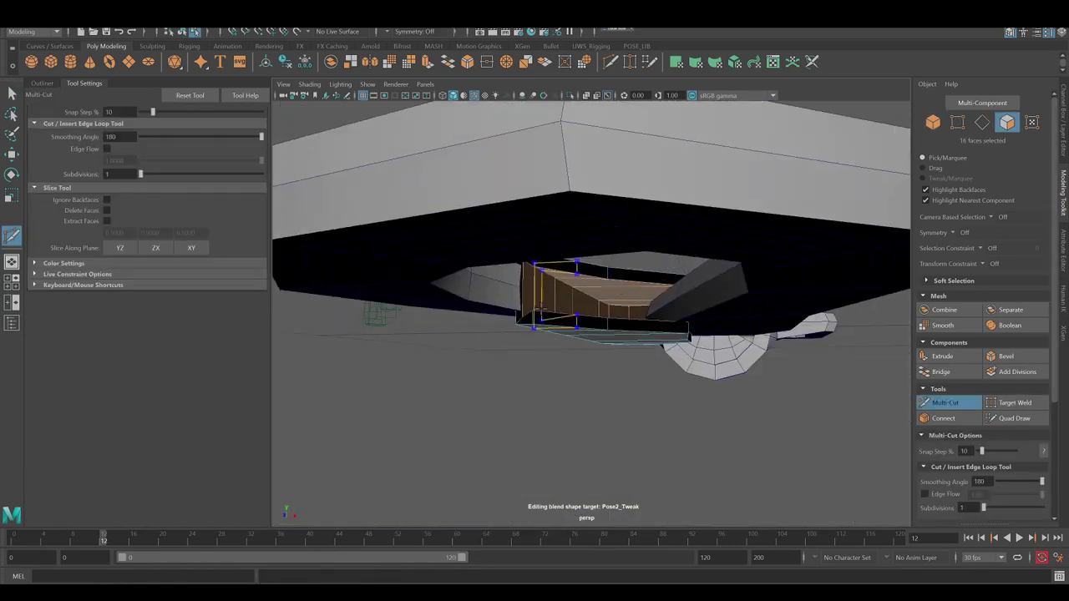
{"action": "key", "text": "ctrl+z"}
{"action": "left_click_drag", "start_coordinate": [542, 314], "coordinate": [605, 294], "text": "alt"}
{"action": "key", "text": "q"}
{"action": "left_click", "coordinate": [982, 261]}
{"action": "key", "text": "r"}
{"action": "left_click_drag", "start_coordinate": [617, 374], "coordinate": [398, 211], "text": "alt"}
{"action": "mouse_move", "coordinate": [585, 269]}
{"action": "left_mouse_down", "text": "alt"}
{"action": "mouse_move", "coordinate": [601, 263]}
{"action": "mouse_move", "coordinate": [435, 278]}
{"action": "mouse_move", "coordinate": [514, 369]}
{"action": "left_mouse_up", "text": "alt"}
- Select the latch bar's faces and convert them to their border edges
{"action": "right_click", "coordinate": [597, 275]}
{"action": "left_click", "coordinate": [596, 241]}
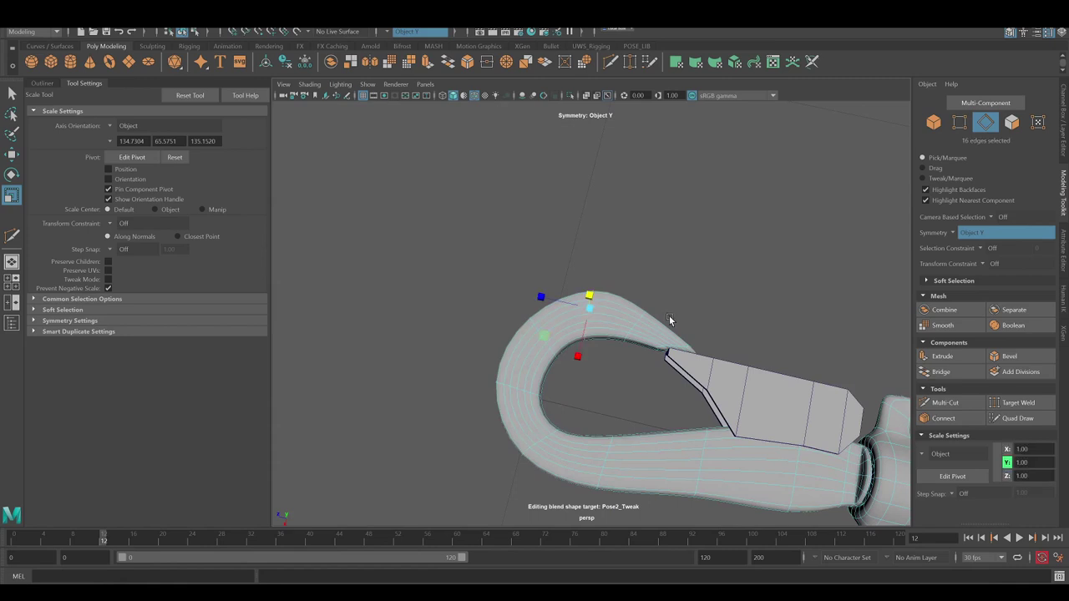
{"action": "key", "text": "F8"}
{"action": "scroll", "coordinate": [486, 362], "scroll_direction": "down", "scroll_amount": 3}
{"action": "mouse_move", "coordinate": [556, 317]}
{"action": "left_mouse_down", "text": "alt"}
{"action": "mouse_move", "coordinate": [506, 327]}
{"action": "mouse_move", "coordinate": [585, 318]}
{"action": "left_mouse_up", "text": "alt"}
{"action": "scroll", "coordinate": [699, 316], "scroll_direction": "up", "scroll_amount": 3}
{"action": "scroll", "coordinate": [700, 314], "scroll_direction": "up", "scroll_amount": 5}
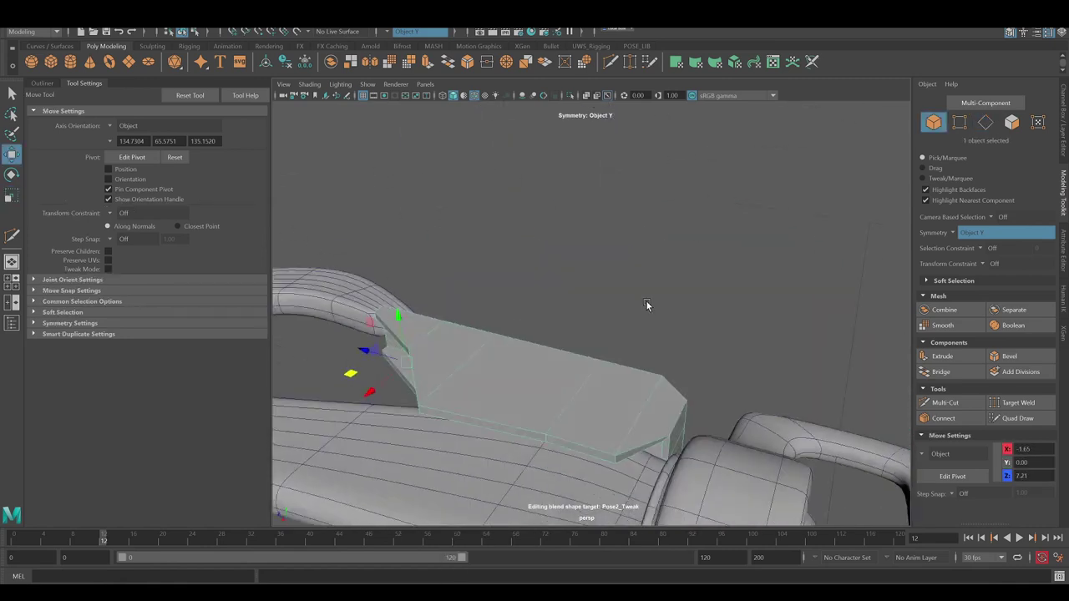
{"action": "left_click_drag", "start_coordinate": [647, 301], "coordinate": [659, 299], "text": "alt"}
{"action": "right_click_drag", "start_coordinate": [520, 263], "coordinate": [520, 293], "text": "ctrl"}
{"action": "right_click", "coordinate": [482, 305], "text": "ctrl"}
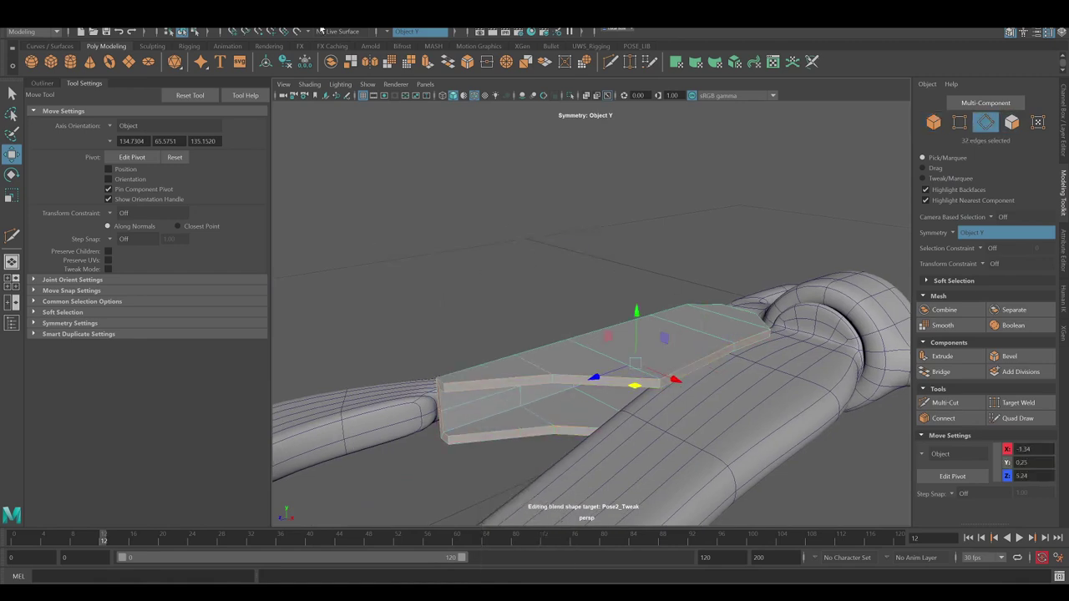
{"action": "left_click", "coordinate": [284, 167]}
- Bevel the latch border edges at fraction 0.092 and crease them
{"action": "left_click_drag", "start_coordinate": [467, 254], "coordinate": [477, 224], "text": "alt"}
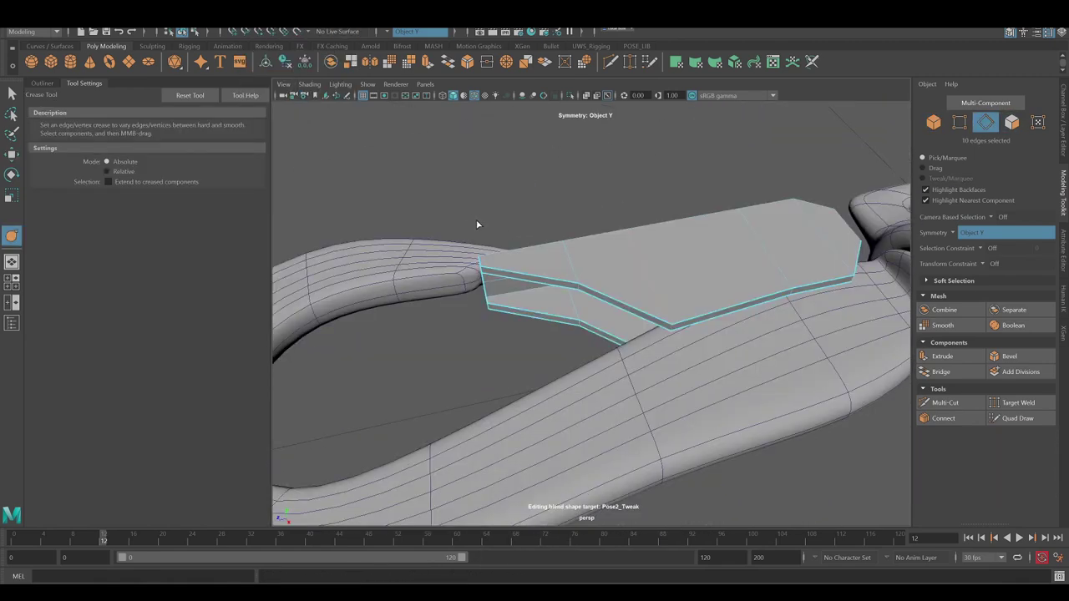
{"action": "key", "text": "ctrl+b"}
{"action": "left_click_drag", "start_coordinate": [664, 270], "coordinate": [598, 235], "text": "alt"}
{"action": "mouse_move", "coordinate": [650, 322]}
{"action": "left_mouse_down", "text": "alt"}
{"action": "mouse_move", "coordinate": [596, 279]}
{"action": "mouse_move", "coordinate": [595, 318]}
{"action": "mouse_move", "coordinate": [352, 211]}
{"action": "mouse_move", "coordinate": [648, 254]}
{"action": "left_mouse_up", "text": "alt"}
{"action": "key", "text": "F8"}
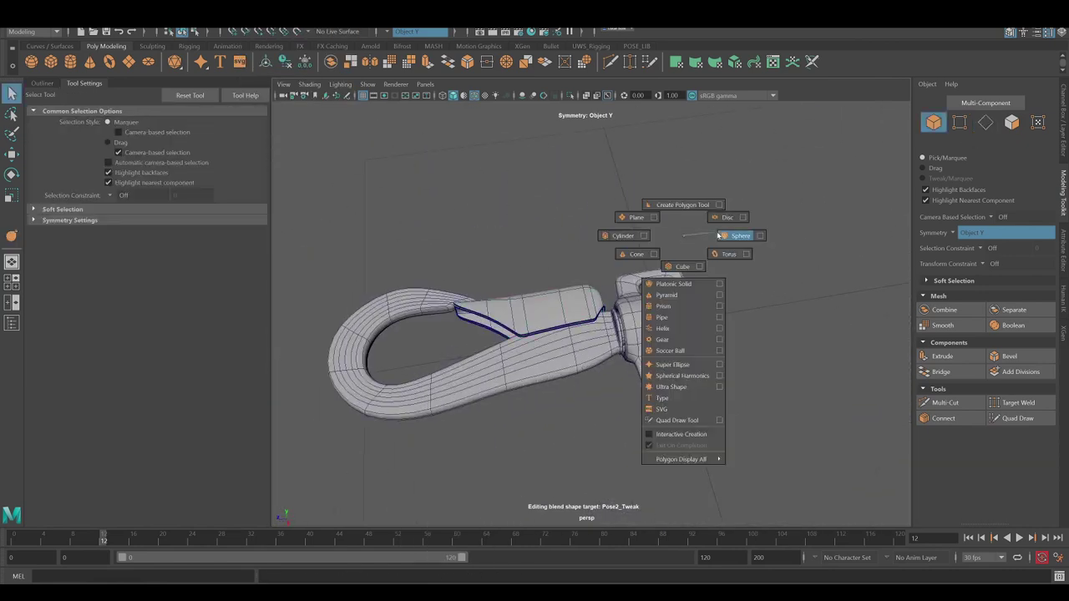
- Create a polygon sphere and position it over the latch bar
{"action": "right_click_drag", "start_coordinate": [648, 254], "coordinate": [660, 280], "text": "shift"}
{"action": "left_click_drag", "start_coordinate": [652, 276], "coordinate": [593, 211], "text": "alt"}
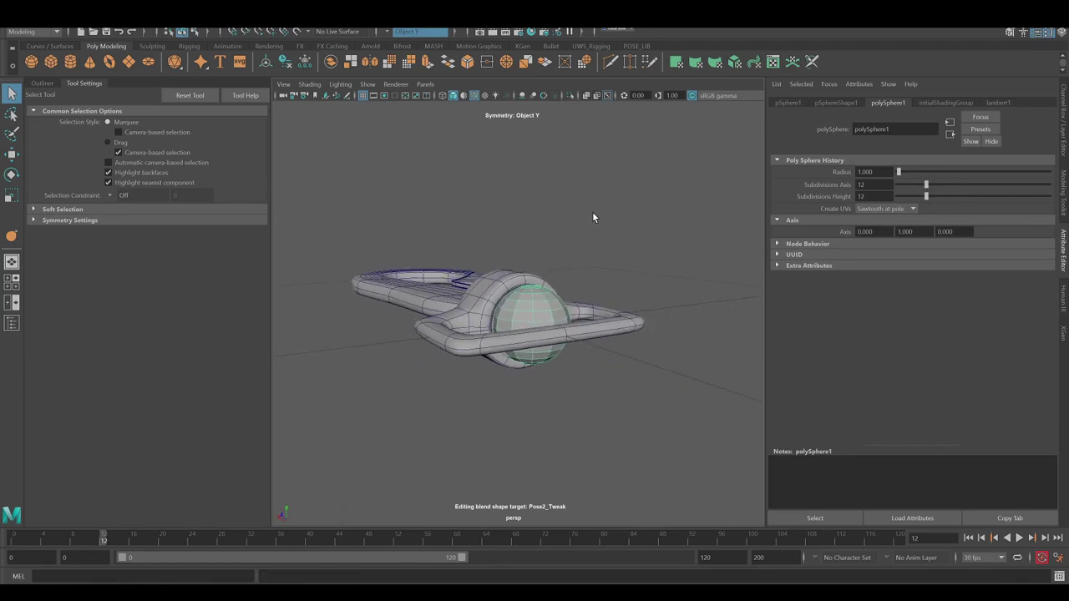
{"action": "key", "text": "w"}
{"action": "mouse_move", "coordinate": [552, 251]}
{"action": "left_mouse_down"}
{"action": "mouse_move", "coordinate": [520, 295]}
{"action": "mouse_move", "coordinate": [610, 249]}
{"action": "mouse_move", "coordinate": [516, 239]}
{"action": "left_mouse_up"}
{"action": "key", "text": "4"}
{"action": "key", "text": "5"}
{"action": "key", "text": "f"}
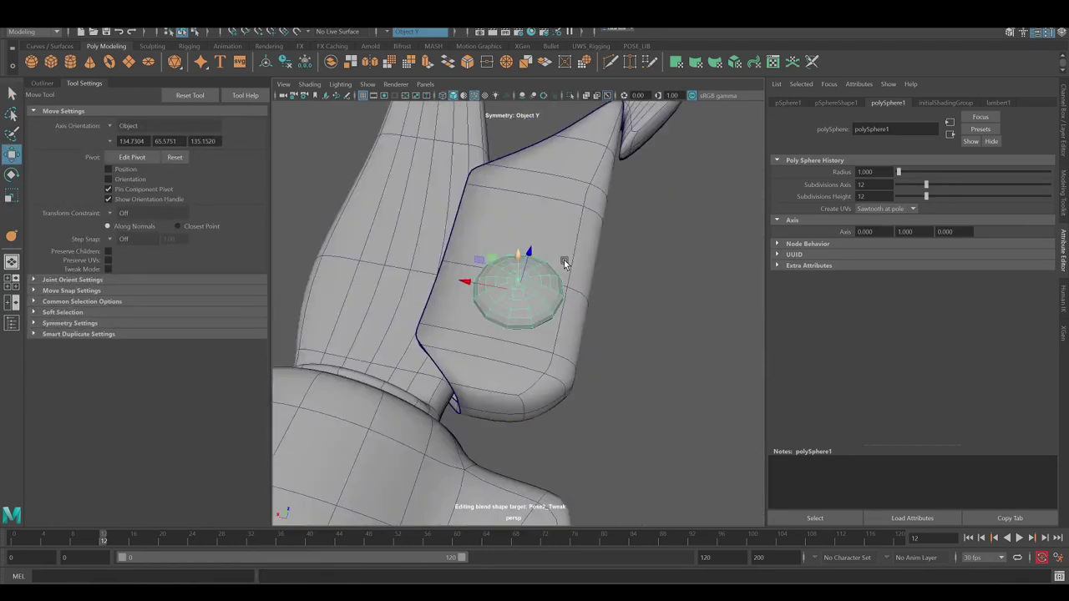
{"action": "key", "text": "ctrl+1"}
- Flatten the sphere into a rivet-like dome by moving its lower faces
{"action": "right_click_drag", "start_coordinate": [674, 221], "coordinate": [654, 233]}
{"action": "left_click_drag", "start_coordinate": [660, 175], "coordinate": [359, 317]}
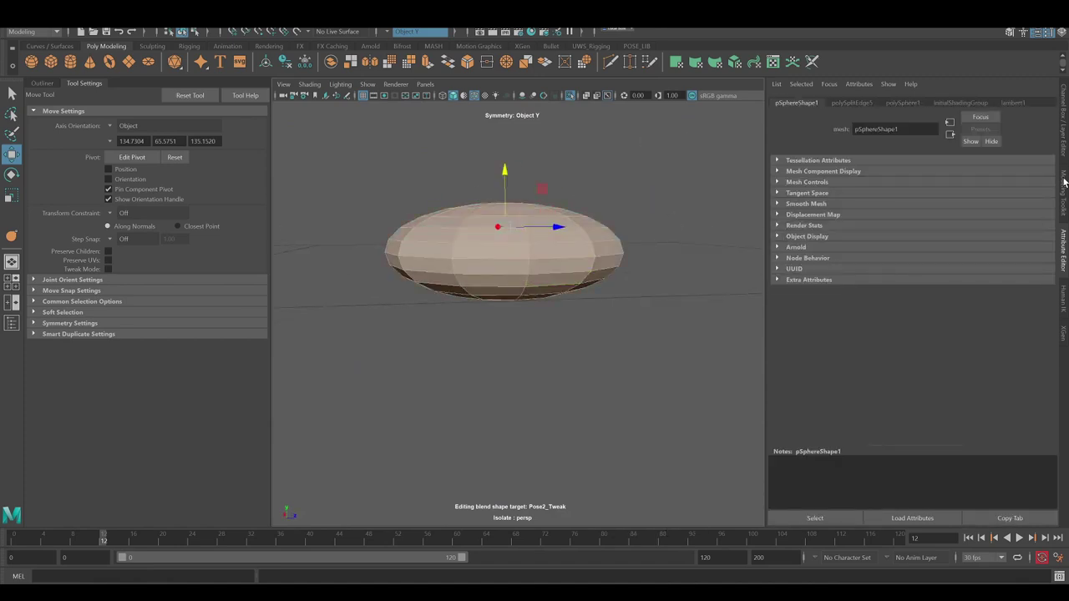
{"action": "key", "text": "ctrl+1"}
{"action": "scroll", "coordinate": [576, 292], "scroll_direction": "down", "scroll_amount": 3}
{"action": "left_click_drag", "start_coordinate": [578, 292], "coordinate": [582, 361]}
{"action": "right_click_drag", "start_coordinate": [633, 214], "coordinate": [660, 150]}
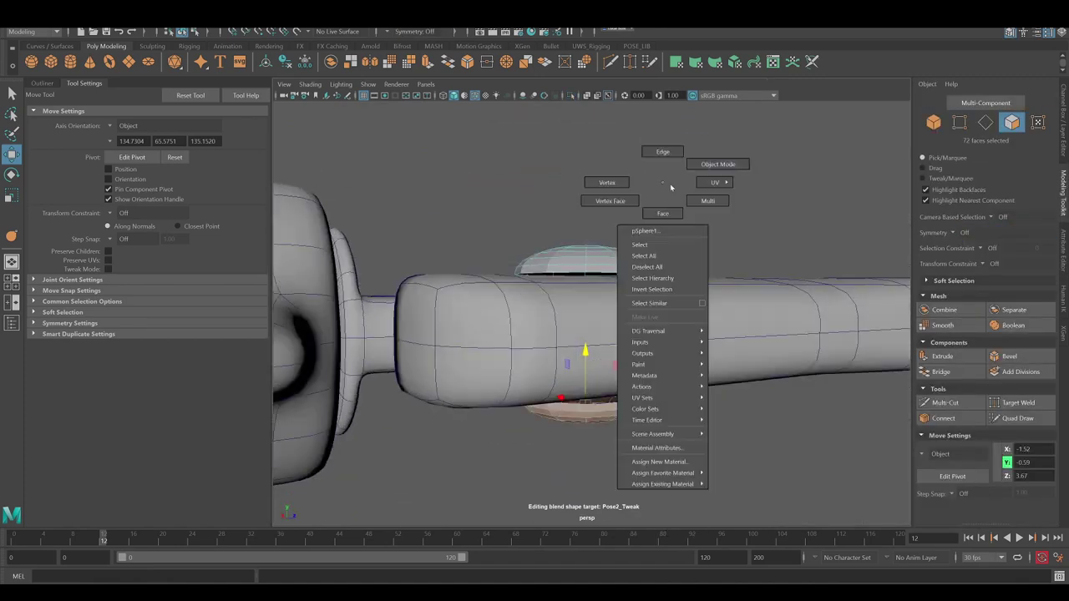
- Insert an extra edge loop around the latch bar with Multi-Cut, mirrored on Object Y
{"action": "mouse_move", "coordinate": [579, 260]}
{"action": "left_mouse_down", "text": "alt"}
{"action": "mouse_move", "coordinate": [724, 301]}
{"action": "mouse_move", "coordinate": [692, 296]}
{"action": "mouse_move", "coordinate": [758, 295]}
{"action": "mouse_move", "coordinate": [736, 293]}
{"action": "left_mouse_up", "text": "alt"}
{"action": "key", "text": "F10"}
{"action": "right_click_drag", "start_coordinate": [736, 293], "coordinate": [635, 334], "text": "shift"}
{"action": "left_click", "coordinate": [587, 350], "text": "ctrl"}
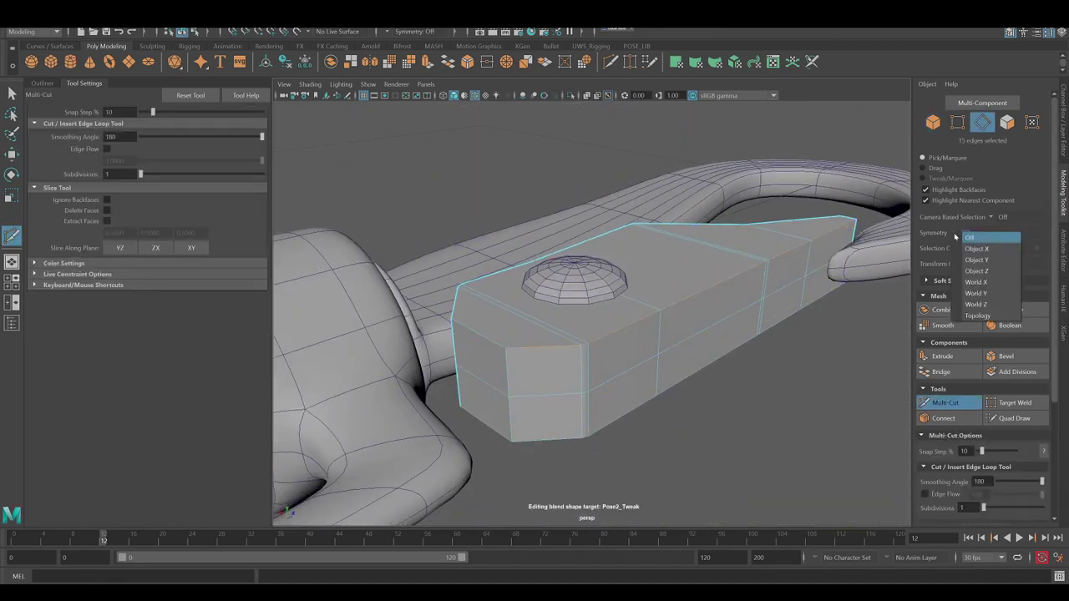
{"action": "left_click", "coordinate": [977, 260]}
{"action": "mouse_move", "coordinate": [635, 334]}
{"action": "left_mouse_down", "text": "alt"}
{"action": "mouse_move", "coordinate": [610, 330]}
{"action": "mouse_move", "coordinate": [606, 304]}
{"action": "mouse_move", "coordinate": [638, 279]}
{"action": "mouse_move", "coordinate": [585, 213]}
{"action": "mouse_move", "coordinate": [694, 315]}
{"action": "mouse_move", "coordinate": [720, 317]}
{"action": "mouse_move", "coordinate": [407, 175]}
{"action": "mouse_move", "coordinate": [575, 160]}
{"action": "mouse_move", "coordinate": [573, 174]}
{"action": "left_mouse_up", "text": "alt"}
{"action": "key", "text": "q"}
{"action": "key", "text": "F8"}
{"action": "key", "text": "w"}
{"action": "scroll", "coordinate": [635, 250], "scroll_direction": "down", "scroll_amount": 5}
- Combine the three snap hook parts into one mesh
{"action": "left_click", "coordinate": [330, 63]}
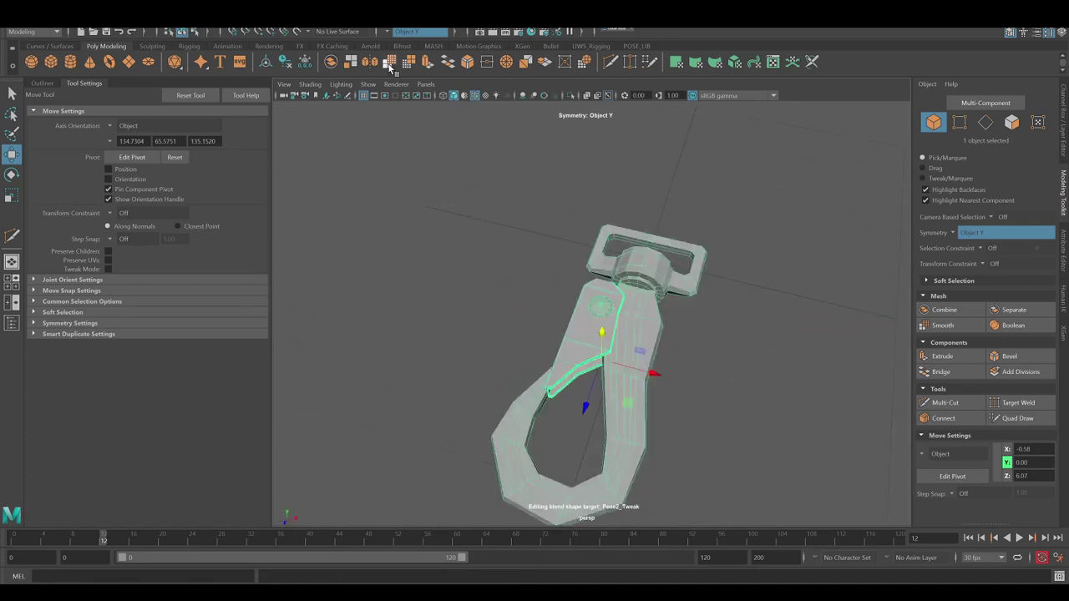
{"action": "left_click", "coordinate": [389, 64]}
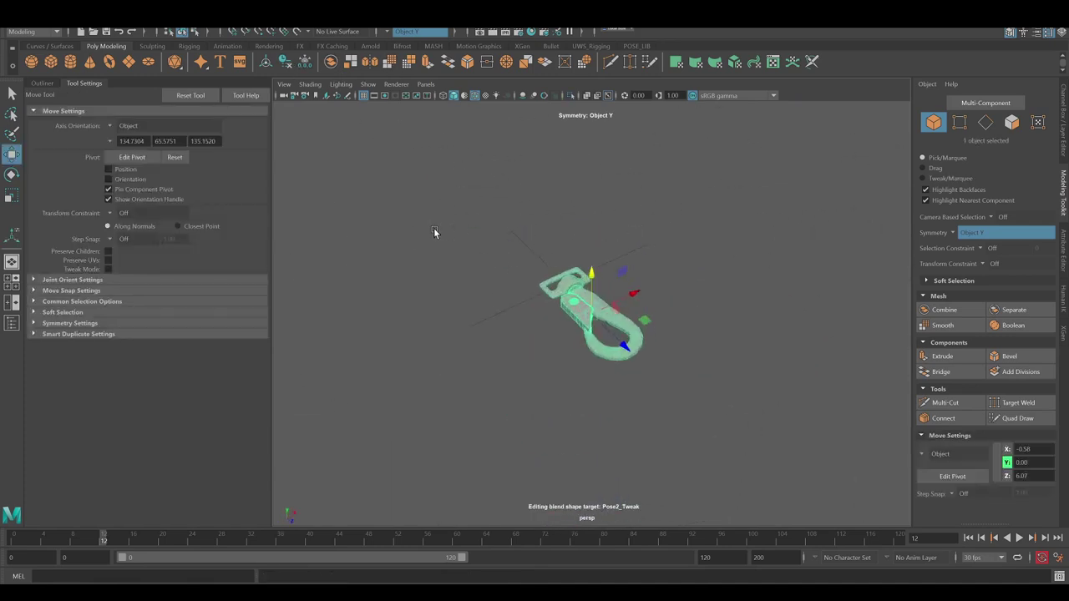
{"action": "key", "text": "f"}
{"action": "mouse_move", "coordinate": [451, 240]}
{"action": "left_mouse_down", "text": "alt"}
{"action": "mouse_move", "coordinate": [696, 275]}
{"action": "mouse_move", "coordinate": [547, 266]}
{"action": "mouse_move", "coordinate": [612, 287]}
{"action": "left_mouse_up", "text": "alt"}
- Scale, move and rotate the hook through the chain's end ring beside the hand
{"action": "key", "text": "r"}
{"action": "key", "text": "w"}
{"action": "key", "text": "f"}
{"action": "left_click_drag", "start_coordinate": [669, 257], "coordinate": [596, 312], "text": "alt"}
{"action": "key", "text": "e"}
{"action": "mouse_move", "coordinate": [472, 326]}
{"action": "left_mouse_down", "text": "alt"}
{"action": "mouse_move", "coordinate": [494, 331]}
{"action": "mouse_move", "coordinate": [510, 284]}
{"action": "mouse_move", "coordinate": [499, 259]}
{"action": "mouse_move", "coordinate": [595, 284]}
{"action": "mouse_move", "coordinate": [603, 302]}
{"action": "mouse_move", "coordinate": [580, 325]}
{"action": "left_mouse_up", "text": "alt"}
{"action": "scroll", "coordinate": [510, 284], "scroll_direction": "down", "scroll_amount": 5}
{"action": "key", "text": "ctrl+a"}
{"action": "key", "text": "w"}
{"action": "key", "text": "f"}
{"action": "mouse_move", "coordinate": [605, 262]}
{"action": "left_mouse_down", "text": "alt"}
{"action": "mouse_move", "coordinate": [717, 259]}
{"action": "mouse_move", "coordinate": [433, 375]}
{"action": "mouse_move", "coordinate": [501, 334]}
{"action": "left_mouse_up", "text": "alt"}
- Select the woman's body mesh near the hand and chain
{"action": "key", "text": "e"}
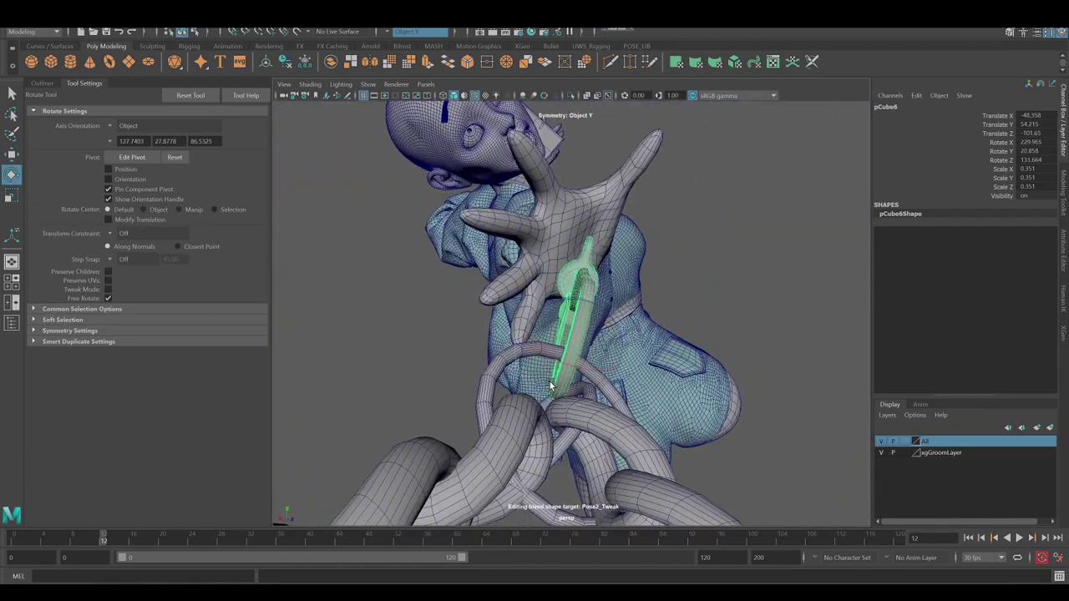
{"action": "scroll", "coordinate": [461, 269], "scroll_direction": "down", "scroll_amount": 5}
{"action": "mouse_move", "coordinate": [461, 268]}
{"action": "left_mouse_down", "text": "alt"}
{"action": "mouse_move", "coordinate": [625, 312]}
{"action": "mouse_move", "coordinate": [484, 256]}
{"action": "left_mouse_up", "text": "alt"}
{"action": "scroll", "coordinate": [529, 248], "scroll_direction": "down", "scroll_amount": 5}
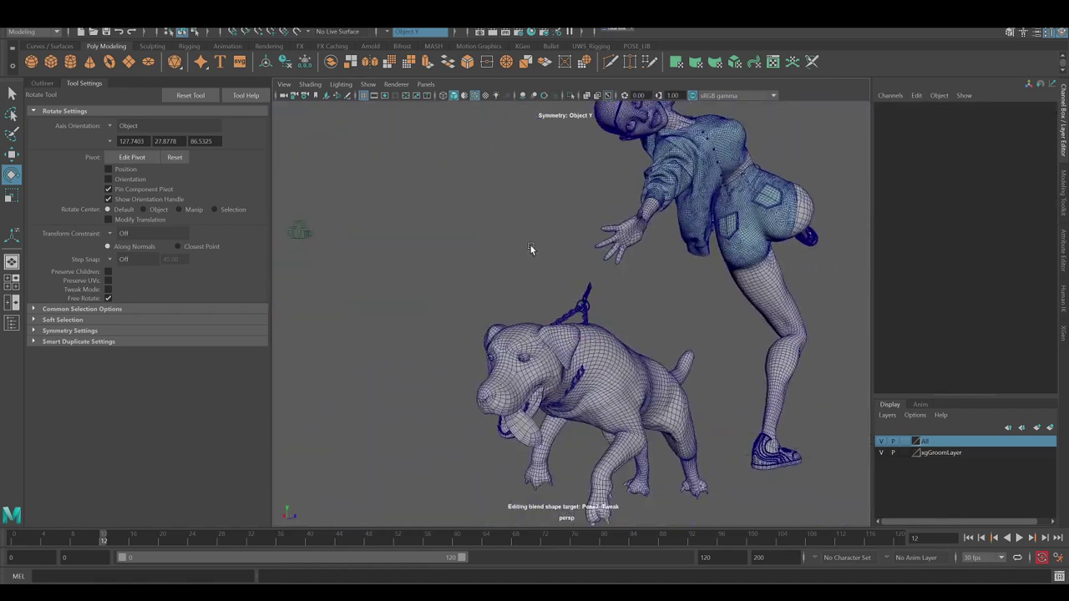
{"action": "left_click", "coordinate": [616, 226]}
{"action": "scroll", "coordinate": [376, 421], "scroll_direction": "up", "scroll_amount": 5}
{"action": "scroll", "coordinate": [376, 421], "scroll_direction": "down", "scroll_amount": 3}
{"action": "scroll", "coordinate": [549, 221], "scroll_direction": "up", "scroll_amount": 5}
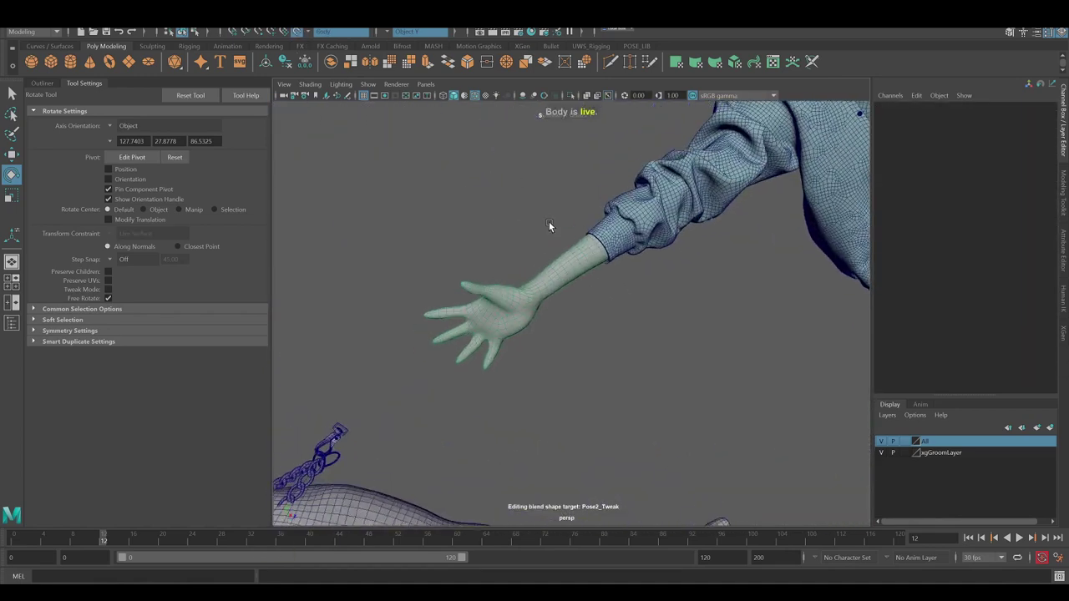
- Activate Quad Draw on the body surface, facing the wrist for the strap
{"action": "left_click", "coordinate": [1014, 417]}
{"action": "scroll", "coordinate": [548, 310], "scroll_direction": "up", "scroll_amount": 4}
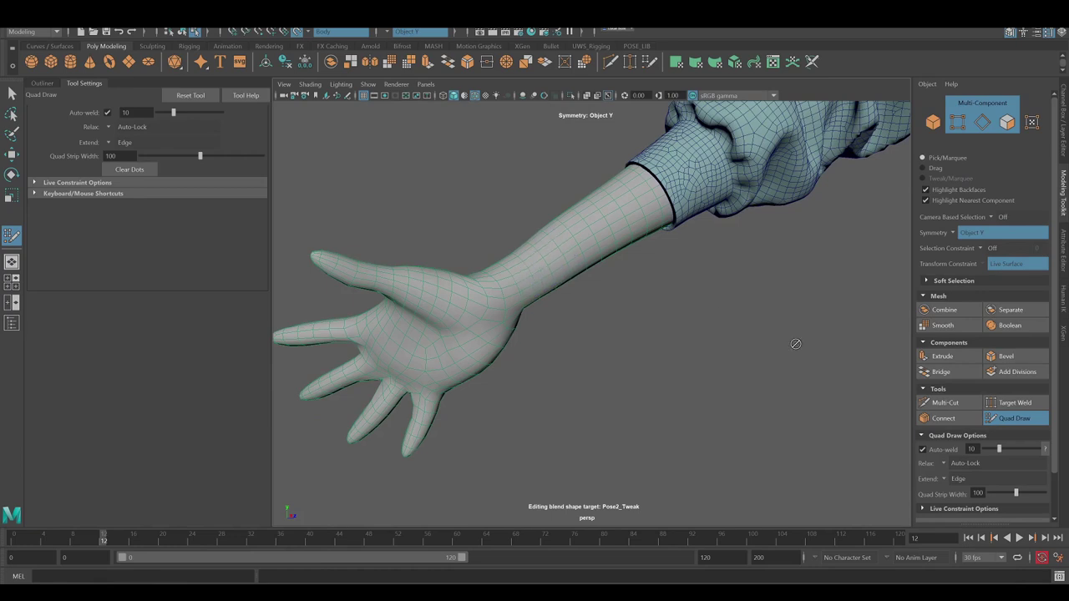
{"action": "left_click_drag", "start_coordinate": [565, 285], "coordinate": [524, 281], "text": "alt"}
{"action": "scroll", "coordinate": [585, 284], "scroll_direction": "down", "scroll_amount": 3}
{"action": "mouse_move", "coordinate": [652, 279]}
{"action": "left_mouse_down", "text": "alt"}
{"action": "mouse_move", "coordinate": [658, 273]}
{"action": "mouse_move", "coordinate": [664, 288]}
{"action": "mouse_move", "coordinate": [644, 291]}
{"action": "mouse_move", "coordinate": [640, 253]}
{"action": "mouse_move", "coordinate": [692, 234]}
{"action": "mouse_move", "coordinate": [623, 201]}
{"action": "mouse_move", "coordinate": [592, 287]}
{"action": "mouse_move", "coordinate": [673, 239]}
{"action": "mouse_move", "coordinate": [671, 250]}
{"action": "mouse_move", "coordinate": [552, 309]}
{"action": "mouse_move", "coordinate": [635, 242]}
{"action": "left_mouse_up", "text": "alt"}
- Extrude the strip's end edge down so it joins the leash buckle
{"action": "key", "text": "w"}
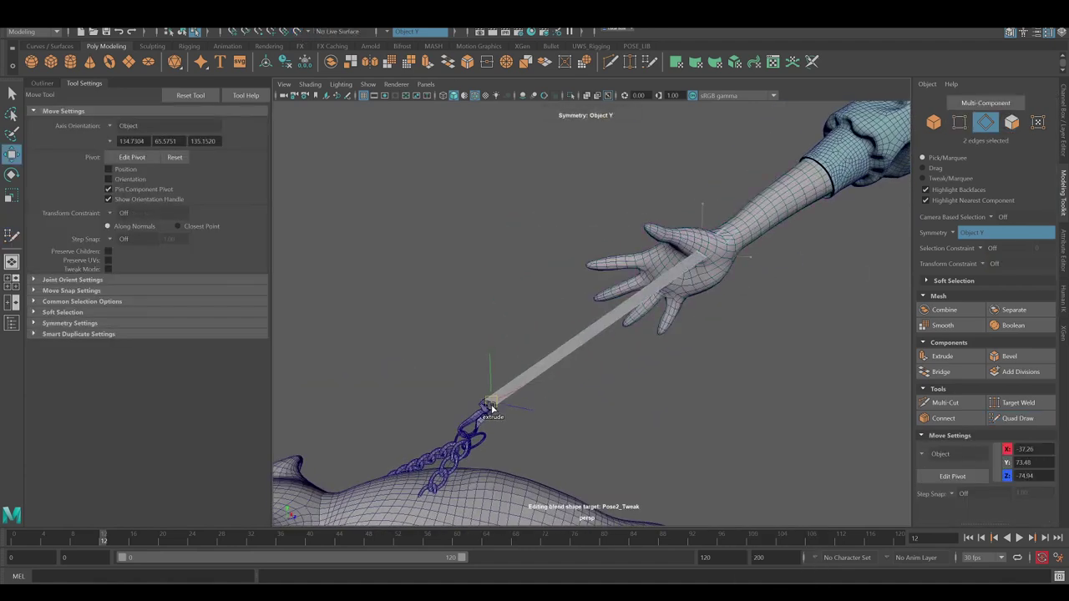
{"action": "key", "text": "q"}
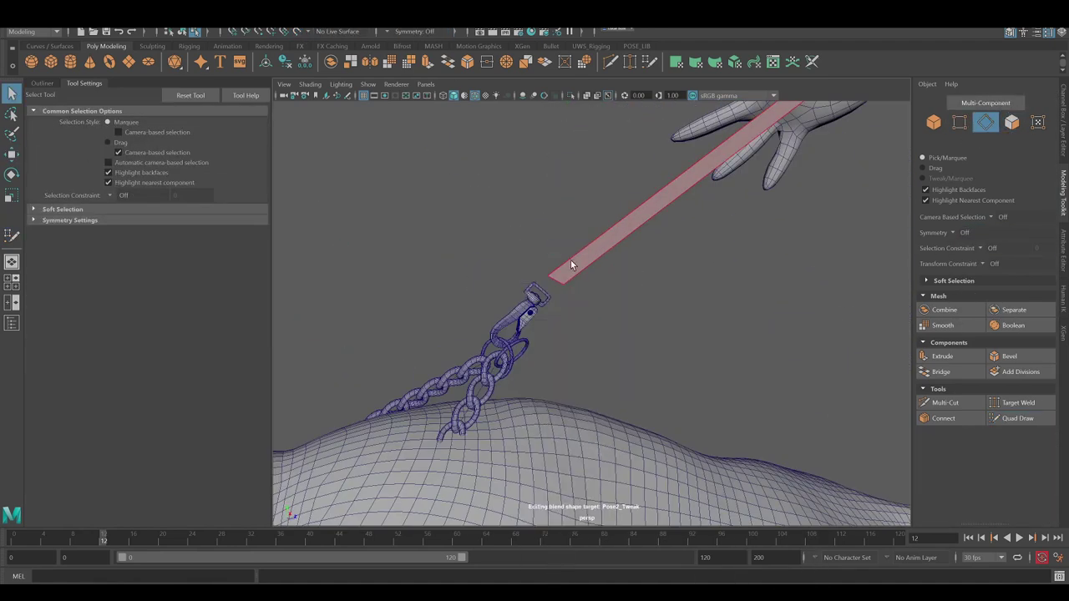
{"action": "left_click", "coordinate": [572, 264]}
{"action": "key", "text": "w"}
{"action": "key", "text": "f"}
{"action": "right_click_drag", "start_coordinate": [602, 326], "coordinate": [474, 342], "text": "alt"}
{"action": "key", "text": "e"}
{"action": "mouse_move", "coordinate": [720, 327]}
{"action": "left_mouse_down", "text": "alt"}
{"action": "mouse_move", "coordinate": [633, 345]}
{"action": "mouse_move", "coordinate": [575, 302]}
{"action": "mouse_move", "coordinate": [600, 300]}
{"action": "mouse_move", "coordinate": [605, 320]}
{"action": "mouse_move", "coordinate": [562, 325]}
{"action": "mouse_move", "coordinate": [560, 307]}
{"action": "mouse_move", "coordinate": [666, 255]}
{"action": "left_mouse_up", "text": "alt"}
{"action": "key", "text": "w"}
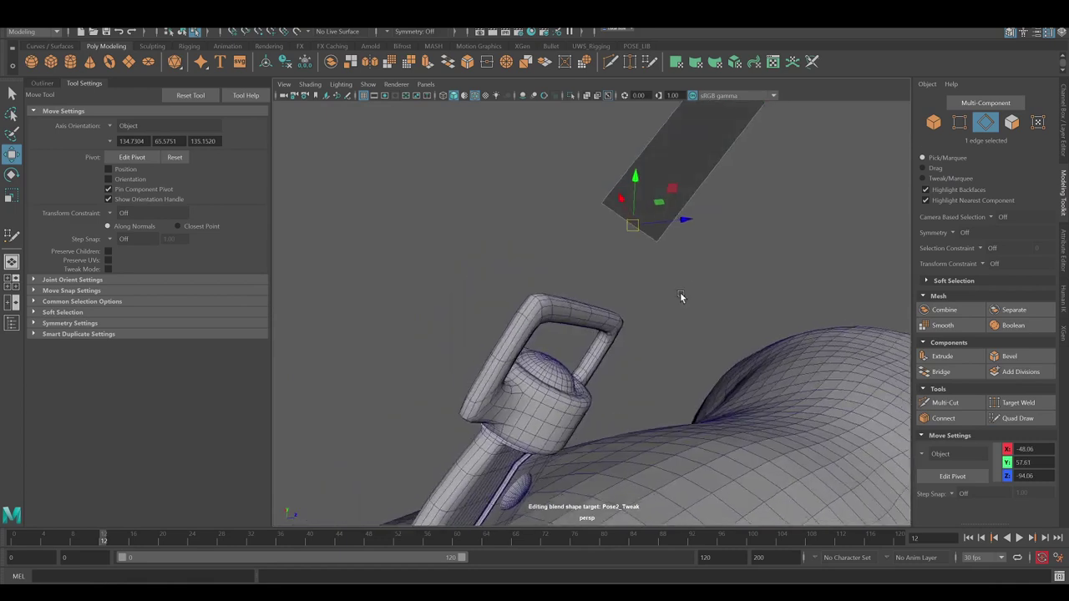
{"action": "right_click_drag", "start_coordinate": [623, 276], "coordinate": [677, 239], "text": "shift"}
{"action": "mouse_move", "coordinate": [676, 240]}
{"action": "left_mouse_down"}
{"action": "mouse_move", "coordinate": [585, 303]}
{"action": "mouse_move", "coordinate": [685, 327]}
{"action": "mouse_move", "coordinate": [619, 311]}
{"action": "left_mouse_up"}
{"action": "mouse_move", "coordinate": [604, 357]}
{"action": "left_mouse_down", "text": "alt"}
{"action": "mouse_move", "coordinate": [676, 348]}
{"action": "mouse_move", "coordinate": [621, 351]}
{"action": "mouse_move", "coordinate": [602, 273]}
{"action": "mouse_move", "coordinate": [518, 222]}
{"action": "mouse_move", "coordinate": [573, 322]}
{"action": "mouse_move", "coordinate": [616, 327]}
{"action": "mouse_move", "coordinate": [570, 341]}
{"action": "mouse_move", "coordinate": [548, 310]}
{"action": "mouse_move", "coordinate": [576, 344]}
{"action": "mouse_move", "coordinate": [580, 370]}
{"action": "mouse_move", "coordinate": [653, 335]}
{"action": "mouse_move", "coordinate": [500, 275]}
{"action": "mouse_move", "coordinate": [617, 297]}
{"action": "mouse_move", "coordinate": [688, 238]}
{"action": "mouse_move", "coordinate": [636, 325]}
{"action": "left_mouse_up", "text": "alt"}
- Multi-Cut a new edge across the strip near the buckle
{"action": "key", "text": "ctrl+shift+x"}
{"action": "left_click", "coordinate": [570, 340]}
{"action": "key", "text": "w"}
{"action": "mouse_move", "coordinate": [669, 208]}
{"action": "left_mouse_down", "text": "alt"}
{"action": "mouse_move", "coordinate": [543, 250]}
{"action": "mouse_move", "coordinate": [410, 248]}
{"action": "mouse_move", "coordinate": [465, 258]}
{"action": "mouse_move", "coordinate": [477, 181]}
{"action": "left_mouse_up", "text": "alt"}
- Quad Draw along the forearm and hand surface to route the strap
{"action": "key", "text": "F8"}
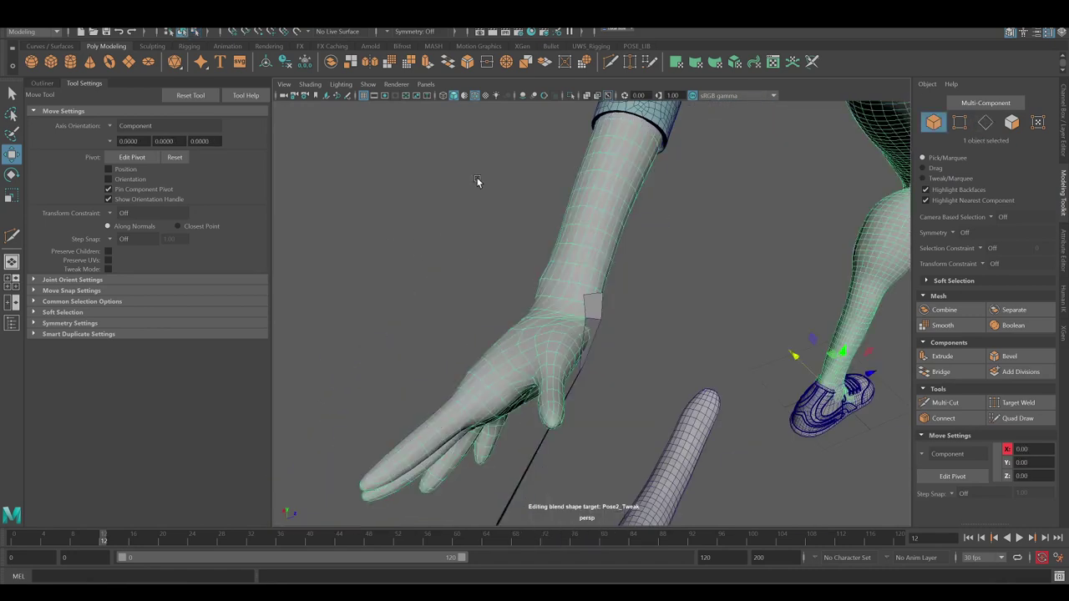
{"action": "key", "text": "q"}
{"action": "left_click_drag", "start_coordinate": [684, 308], "coordinate": [600, 298], "text": "alt"}
{"action": "mouse_move", "coordinate": [590, 256]}
{"action": "left_mouse_down", "text": "alt"}
{"action": "mouse_move", "coordinate": [565, 298]}
{"action": "mouse_move", "coordinate": [535, 288]}
{"action": "mouse_move", "coordinate": [470, 315]}
{"action": "mouse_move", "coordinate": [664, 326]}
{"action": "mouse_move", "coordinate": [597, 258]}
{"action": "mouse_move", "coordinate": [573, 292]}
{"action": "mouse_move", "coordinate": [529, 298]}
{"action": "mouse_move", "coordinate": [543, 266]}
{"action": "mouse_move", "coordinate": [614, 310]}
{"action": "mouse_move", "coordinate": [611, 289]}
{"action": "mouse_move", "coordinate": [584, 318]}
{"action": "mouse_move", "coordinate": [618, 301]}
{"action": "mouse_move", "coordinate": [586, 334]}
{"action": "mouse_move", "coordinate": [589, 351]}
{"action": "mouse_move", "coordinate": [577, 334]}
{"action": "mouse_move", "coordinate": [593, 347]}
{"action": "left_mouse_up", "text": "alt"}
{"action": "left_click", "coordinate": [297, 31]}
{"action": "scroll", "coordinate": [596, 348], "scroll_direction": "down", "scroll_amount": 3}
- Move and rotate the strap edges so the strap wraps around the hand
{"action": "key", "text": "w"}
{"action": "left_click", "coordinate": [573, 429]}
{"action": "mouse_move", "coordinate": [573, 430]}
{"action": "left_mouse_down", "text": "alt"}
{"action": "mouse_move", "coordinate": [616, 425]}
{"action": "mouse_move", "coordinate": [627, 365]}
{"action": "mouse_move", "coordinate": [597, 389]}
{"action": "mouse_move", "coordinate": [694, 364]}
{"action": "mouse_move", "coordinate": [590, 368]}
{"action": "mouse_move", "coordinate": [613, 426]}
{"action": "left_mouse_up", "text": "alt"}
{"action": "key", "text": "e"}
{"action": "key", "text": "w"}
{"action": "left_click_drag", "start_coordinate": [692, 373], "coordinate": [701, 393], "text": "alt"}
{"action": "mouse_move", "coordinate": [702, 393]}
{"action": "left_mouse_down"}
{"action": "mouse_move", "coordinate": [716, 417]}
{"action": "mouse_move", "coordinate": [617, 249]}
{"action": "left_mouse_up"}
{"action": "mouse_move", "coordinate": [685, 197]}
{"action": "left_mouse_down", "text": "alt"}
{"action": "mouse_move", "coordinate": [579, 229]}
{"action": "mouse_move", "coordinate": [521, 205]}
{"action": "mouse_move", "coordinate": [619, 203]}
{"action": "left_mouse_up", "text": "alt"}
{"action": "mouse_move", "coordinate": [687, 183]}
{"action": "left_mouse_down", "text": "alt"}
{"action": "mouse_move", "coordinate": [672, 302]}
{"action": "mouse_move", "coordinate": [733, 301]}
{"action": "mouse_move", "coordinate": [685, 287]}
{"action": "left_mouse_up", "text": "alt"}
{"action": "key", "text": "w"}
{"action": "mouse_move", "coordinate": [699, 243]}
{"action": "left_mouse_down", "text": "alt"}
{"action": "mouse_move", "coordinate": [532, 240]}
{"action": "mouse_move", "coordinate": [711, 278]}
{"action": "left_mouse_up", "text": "alt"}
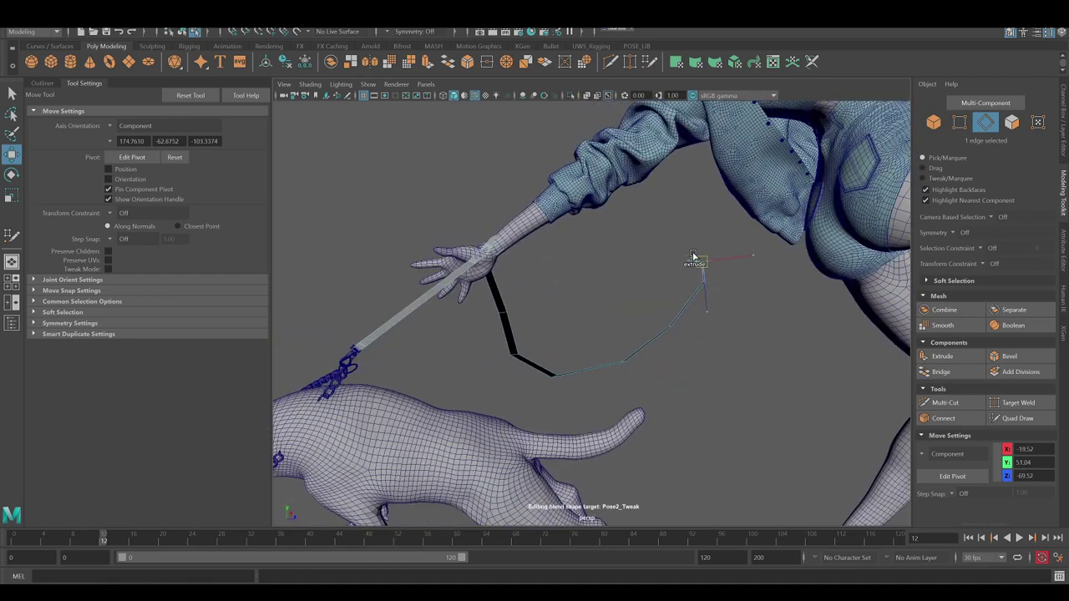
- Pull the strap edge out into a hanging loop beside the hand
{"action": "mouse_move", "coordinate": [671, 325]}
{"action": "left_mouse_down", "text": "alt"}
{"action": "mouse_move", "coordinate": [678, 307]}
{"action": "mouse_move", "coordinate": [490, 280]}
{"action": "mouse_move", "coordinate": [595, 360]}
{"action": "mouse_move", "coordinate": [529, 382]}
{"action": "mouse_move", "coordinate": [721, 420]}
{"action": "mouse_move", "coordinate": [709, 296]}
{"action": "mouse_move", "coordinate": [584, 317]}
{"action": "mouse_move", "coordinate": [635, 284]}
{"action": "mouse_move", "coordinate": [451, 270]}
{"action": "mouse_move", "coordinate": [442, 280]}
{"action": "mouse_move", "coordinate": [487, 248]}
{"action": "mouse_move", "coordinate": [522, 249]}
{"action": "mouse_move", "coordinate": [523, 319]}
{"action": "left_mouse_up", "text": "alt"}
{"action": "key", "text": "e"}
{"action": "key", "text": "w"}
{"action": "scroll", "coordinate": [543, 276], "scroll_direction": "down", "scroll_amount": 5}
{"action": "scroll", "coordinate": [523, 319], "scroll_direction": "up", "scroll_amount": 3}
- Extrude the strap faces for thickness, then undo and revisit the extrusion settings
{"action": "key", "text": "ctrl+e"}
{"action": "left_click_drag", "start_coordinate": [613, 333], "coordinate": [685, 335], "text": "alt"}
{"action": "mouse_move", "coordinate": [786, 334]}
{"action": "left_mouse_down", "text": "alt"}
{"action": "mouse_move", "coordinate": [423, 293]}
{"action": "mouse_move", "coordinate": [443, 274]}
{"action": "left_mouse_up", "text": "alt"}
{"action": "right_click_drag", "start_coordinate": [443, 274], "coordinate": [493, 256]}
{"action": "mouse_move", "coordinate": [493, 256]}
{"action": "left_mouse_down", "text": "alt"}
{"action": "mouse_move", "coordinate": [564, 300]}
{"action": "mouse_move", "coordinate": [560, 321]}
{"action": "left_mouse_up", "text": "alt"}
{"action": "key", "text": "ctrl+z"}
{"action": "key", "text": "t"}
- Select two strap edges and cut additional edges into the strap
{"action": "mouse_move", "coordinate": [799, 330]}
{"action": "left_mouse_down", "text": "alt"}
{"action": "mouse_move", "coordinate": [836, 336]}
{"action": "mouse_move", "coordinate": [670, 290]}
{"action": "mouse_move", "coordinate": [693, 239]}
{"action": "mouse_move", "coordinate": [322, 226]}
{"action": "mouse_move", "coordinate": [409, 231]}
{"action": "left_mouse_up", "text": "alt"}
{"action": "key", "text": "q"}
{"action": "left_click", "coordinate": [267, 77]}
{"action": "right_click_drag", "start_coordinate": [410, 231], "coordinate": [693, 303], "text": "alt"}
{"action": "mouse_move", "coordinate": [692, 304]}
{"action": "left_mouse_down", "text": "alt"}
{"action": "mouse_move", "coordinate": [763, 312]}
{"action": "mouse_move", "coordinate": [310, 215]}
{"action": "mouse_move", "coordinate": [731, 251]}
{"action": "left_mouse_up", "text": "alt"}
{"action": "mouse_move", "coordinate": [731, 251]}
{"action": "right_mouse_down", "text": "alt"}
{"action": "mouse_move", "coordinate": [634, 275]}
{"action": "mouse_move", "coordinate": [707, 288]}
{"action": "right_mouse_up", "text": "alt"}
{"action": "key", "text": "w"}
{"action": "mouse_move", "coordinate": [707, 288]}
{"action": "left_mouse_down", "text": "alt"}
{"action": "mouse_move", "coordinate": [660, 302]}
{"action": "mouse_move", "coordinate": [716, 305]}
{"action": "left_mouse_up", "text": "alt"}
{"action": "mouse_move", "coordinate": [716, 305]}
{"action": "right_mouse_down", "text": "shift"}
{"action": "mouse_move", "coordinate": [584, 284]}
{"action": "mouse_move", "coordinate": [635, 244]}
{"action": "right_mouse_up", "text": "shift"}
{"action": "left_click_drag", "start_coordinate": [635, 243], "coordinate": [557, 286], "text": "alt"}
{"action": "right_click_drag", "start_coordinate": [557, 286], "coordinate": [663, 284], "text": "alt"}
{"action": "left_click_drag", "start_coordinate": [663, 284], "coordinate": [454, 284], "text": "alt"}
{"action": "right_click_drag", "start_coordinate": [453, 284], "coordinate": [539, 326], "text": "alt"}
{"action": "mouse_move", "coordinate": [539, 326]}
{"action": "left_mouse_down", "text": "alt"}
{"action": "mouse_move", "coordinate": [596, 298]}
{"action": "mouse_move", "coordinate": [675, 326]}
{"action": "left_mouse_up", "text": "alt"}
- Select the wrist band's edge loop and rotate it to fit the wrist
{"action": "key", "text": "w"}
{"action": "mouse_move", "coordinate": [523, 339]}
{"action": "left_mouse_down", "text": "alt"}
{"action": "mouse_move", "coordinate": [530, 326]}
{"action": "mouse_move", "coordinate": [433, 315]}
{"action": "left_mouse_up", "text": "alt"}
{"action": "mouse_move", "coordinate": [433, 315]}
{"action": "right_mouse_down", "text": "alt"}
{"action": "mouse_move", "coordinate": [675, 298]}
{"action": "mouse_move", "coordinate": [651, 284]}
{"action": "right_mouse_up", "text": "alt"}
{"action": "double_click", "coordinate": [632, 310]}
{"action": "mouse_move", "coordinate": [632, 310]}
{"action": "left_mouse_down", "text": "alt"}
{"action": "mouse_move", "coordinate": [572, 291]}
{"action": "mouse_move", "coordinate": [580, 274]}
{"action": "mouse_move", "coordinate": [541, 253]}
{"action": "mouse_move", "coordinate": [477, 306]}
{"action": "mouse_move", "coordinate": [490, 321]}
{"action": "mouse_move", "coordinate": [427, 340]}
{"action": "mouse_move", "coordinate": [484, 303]}
{"action": "mouse_move", "coordinate": [508, 310]}
{"action": "mouse_move", "coordinate": [558, 287]}
{"action": "mouse_move", "coordinate": [579, 302]}
{"action": "mouse_move", "coordinate": [389, 298]}
{"action": "mouse_move", "coordinate": [718, 346]}
{"action": "mouse_move", "coordinate": [754, 380]}
{"action": "mouse_move", "coordinate": [648, 358]}
{"action": "mouse_move", "coordinate": [615, 287]}
{"action": "mouse_move", "coordinate": [584, 309]}
{"action": "mouse_move", "coordinate": [561, 304]}
{"action": "mouse_move", "coordinate": [521, 321]}
{"action": "mouse_move", "coordinate": [602, 335]}
{"action": "mouse_move", "coordinate": [564, 366]}
{"action": "mouse_move", "coordinate": [615, 301]}
{"action": "mouse_move", "coordinate": [518, 309]}
{"action": "mouse_move", "coordinate": [447, 284]}
{"action": "left_mouse_up", "text": "alt"}
{"action": "key", "text": "e"}
{"action": "key", "text": "4"}
{"action": "key", "text": "w"}
{"action": "key", "text": "5"}
- Check the wrist band in wireframe and reselect its edge loop
{"action": "key", "text": "4"}
{"action": "key", "text": "5"}
{"action": "key", "text": "4"}
{"action": "key", "text": "5"}
{"action": "key", "text": "4"}
{"action": "key", "text": "5"}
{"action": "key", "text": "5"}
{"action": "left_click", "coordinate": [602, 334]}
{"action": "left_click", "coordinate": [583, 331], "text": "shift"}
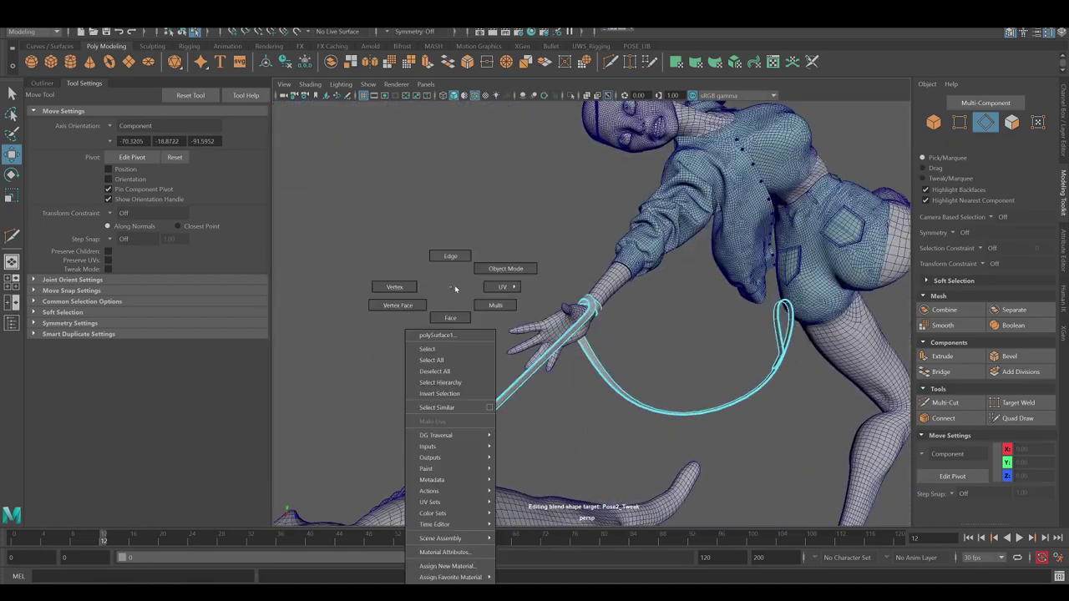
- Frame the leash and select all of its faces
{"action": "right_click_drag", "start_coordinate": [446, 284], "coordinate": [392, 265]}
{"action": "key", "text": "f"}
{"action": "left_click_drag", "start_coordinate": [377, 259], "coordinate": [402, 261], "text": "alt"}
{"action": "scroll", "coordinate": [692, 329], "scroll_direction": "up", "scroll_amount": 5}
{"action": "key", "text": "q"}
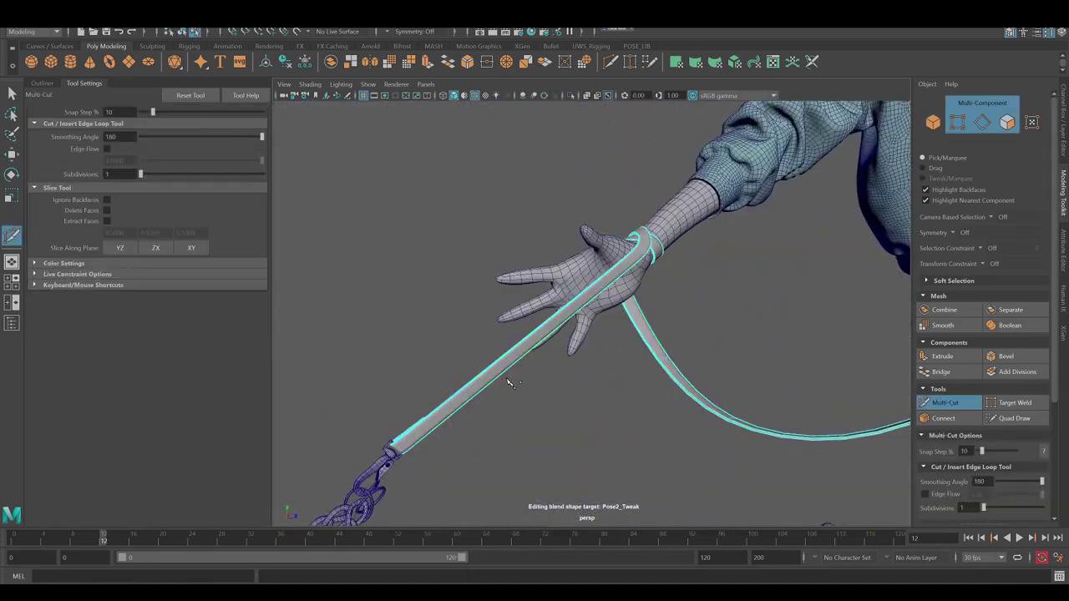
{"action": "scroll", "coordinate": [635, 351], "scroll_direction": "down", "scroll_amount": 4}
{"action": "right_click_drag", "start_coordinate": [590, 311], "coordinate": [545, 305]}
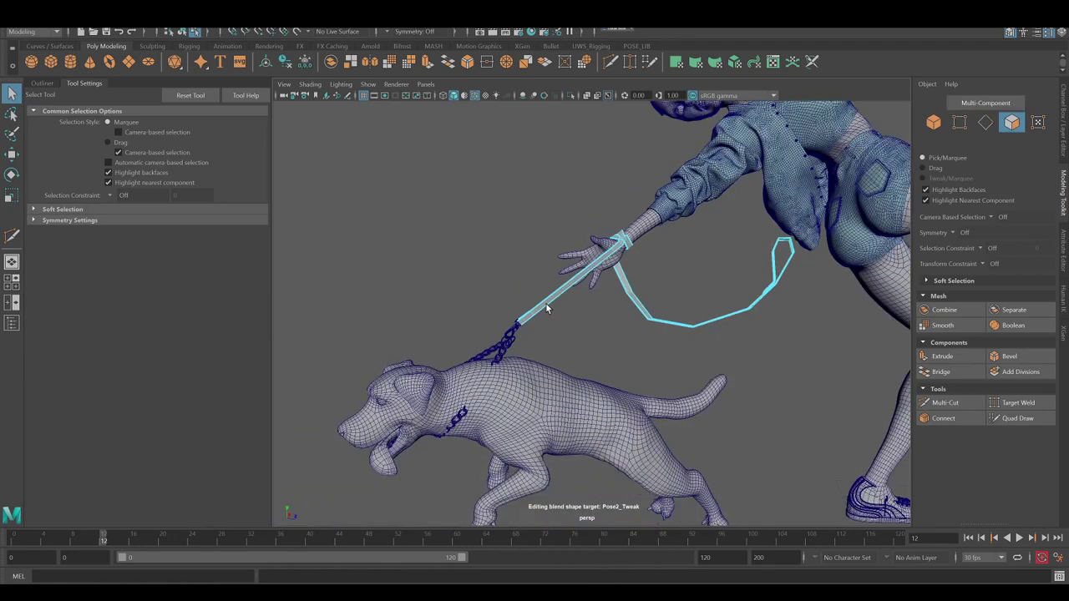
{"action": "left_click_drag", "start_coordinate": [547, 309], "coordinate": [635, 310], "text": "alt"}
- Convert the selection to border edges and Cut and Unfold the leash UVs
{"action": "scroll", "coordinate": [674, 310], "scroll_direction": "up", "scroll_amount": 3}
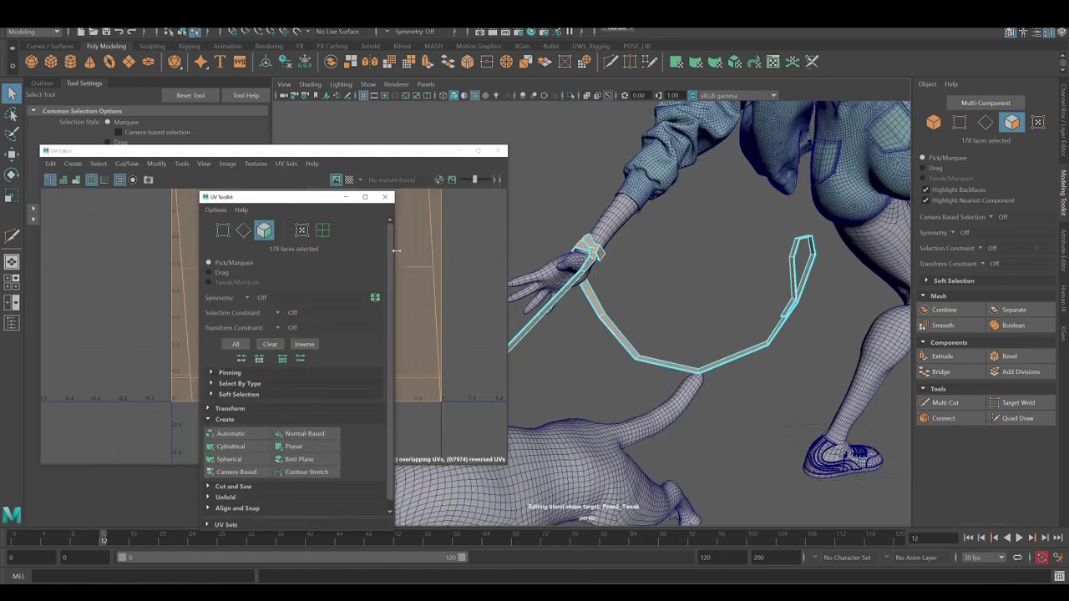
{"action": "scroll", "coordinate": [385, 269], "scroll_direction": "up", "scroll_amount": 2}
{"action": "scroll", "coordinate": [357, 267], "scroll_direction": "up", "scroll_amount": 2}
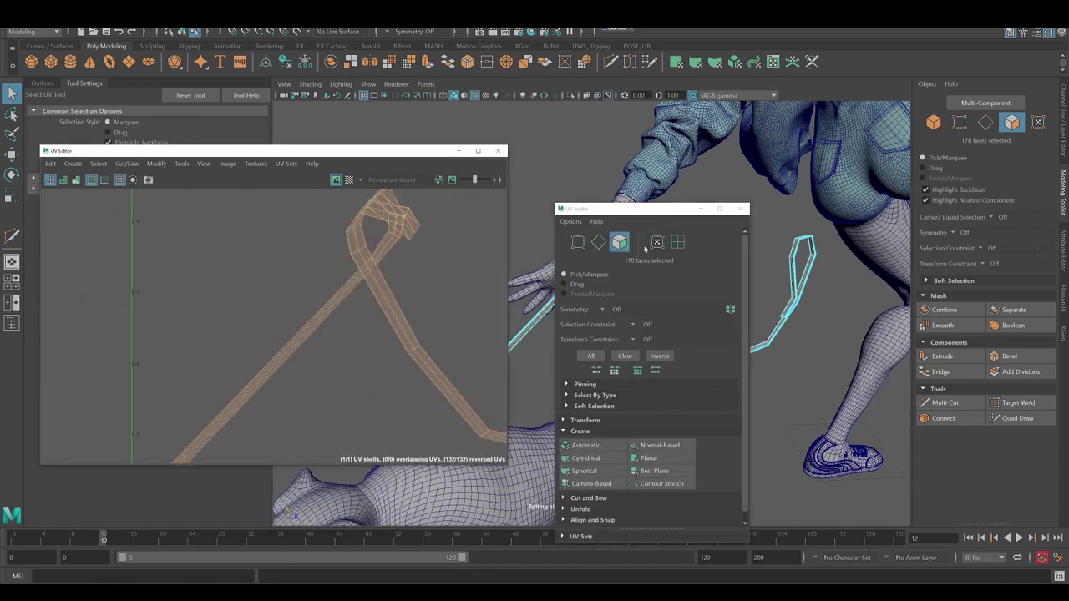
{"action": "left_click_drag", "start_coordinate": [645, 208], "coordinate": [647, 393]}
{"action": "left_click_drag", "start_coordinate": [660, 318], "coordinate": [692, 274], "text": "alt"}
{"action": "left_click", "coordinate": [660, 286]}
{"action": "right_click_drag", "start_coordinate": [660, 248], "coordinate": [719, 227]}
{"action": "left_click_drag", "start_coordinate": [590, 267], "coordinate": [590, 237], "text": "alt"}
{"action": "right_click_drag", "start_coordinate": [415, 288], "coordinate": [418, 334], "text": "shift"}
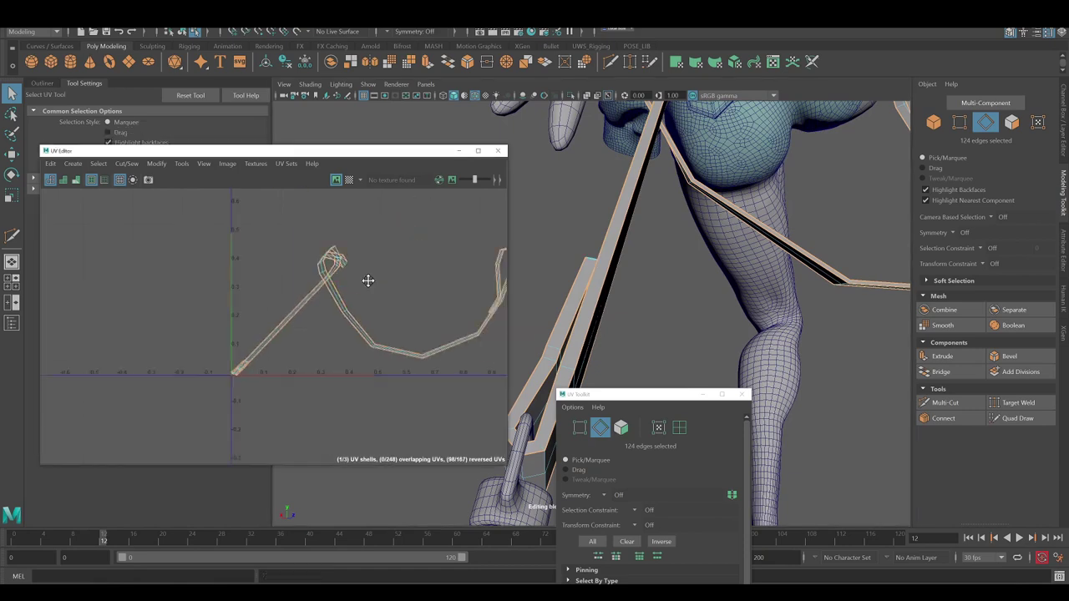
- Select seam edges across the strap and cut the UVs along them
{"action": "key", "text": "F8"}
{"action": "left_click_drag", "start_coordinate": [685, 310], "coordinate": [669, 266], "text": "alt"}
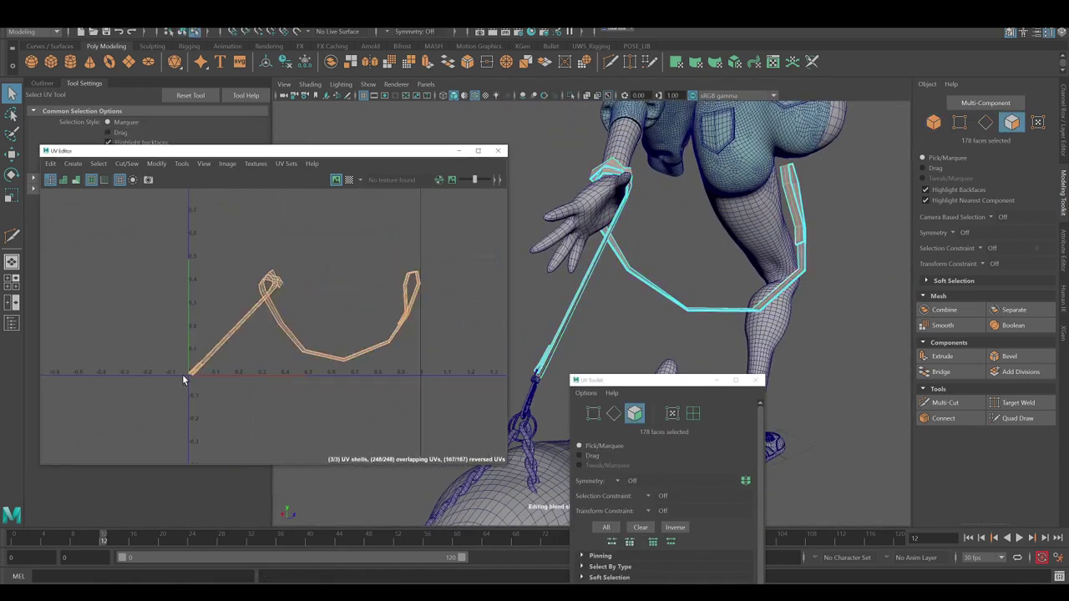
{"action": "left_click_drag", "start_coordinate": [585, 275], "coordinate": [659, 287], "text": "alt"}
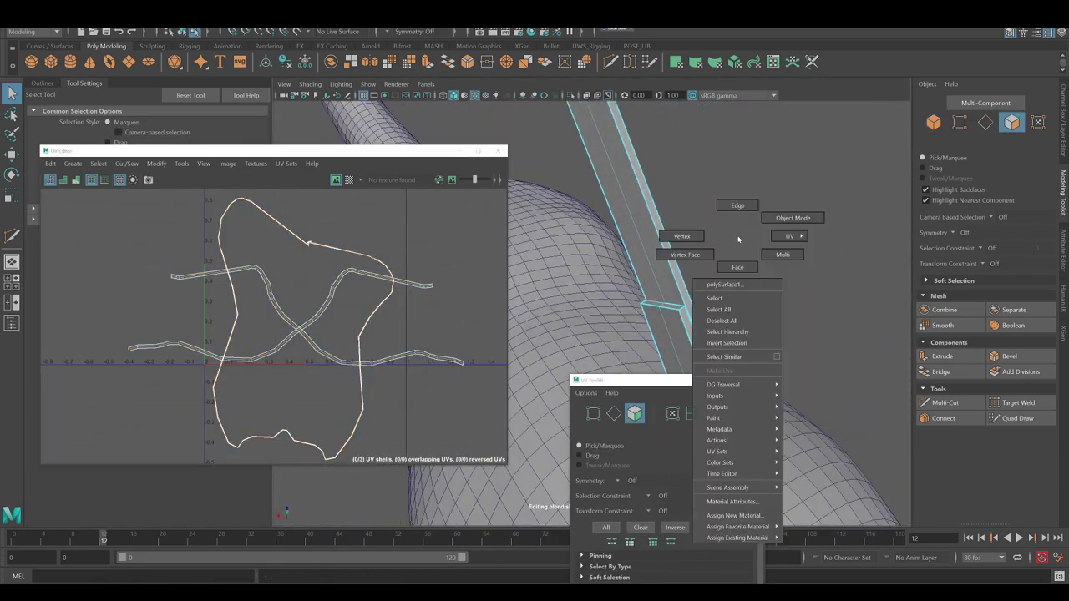
{"action": "right_click_drag", "start_coordinate": [676, 232], "coordinate": [668, 250]}
{"action": "mouse_move", "coordinate": [645, 300]}
{"action": "left_mouse_down", "text": "alt"}
{"action": "mouse_move", "coordinate": [633, 238]}
{"action": "mouse_move", "coordinate": [629, 269]}
{"action": "mouse_move", "coordinate": [629, 227]}
{"action": "left_mouse_up", "text": "alt"}
{"action": "left_click", "coordinate": [630, 227], "text": "shift"}
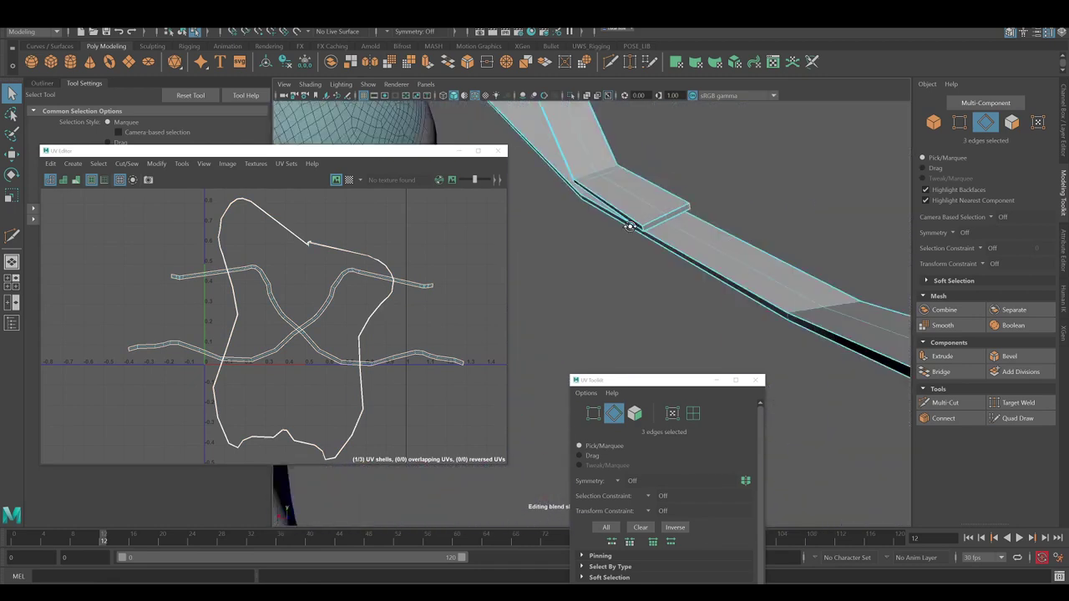
{"action": "right_click_drag", "start_coordinate": [436, 301], "coordinate": [422, 297], "text": "shift"}
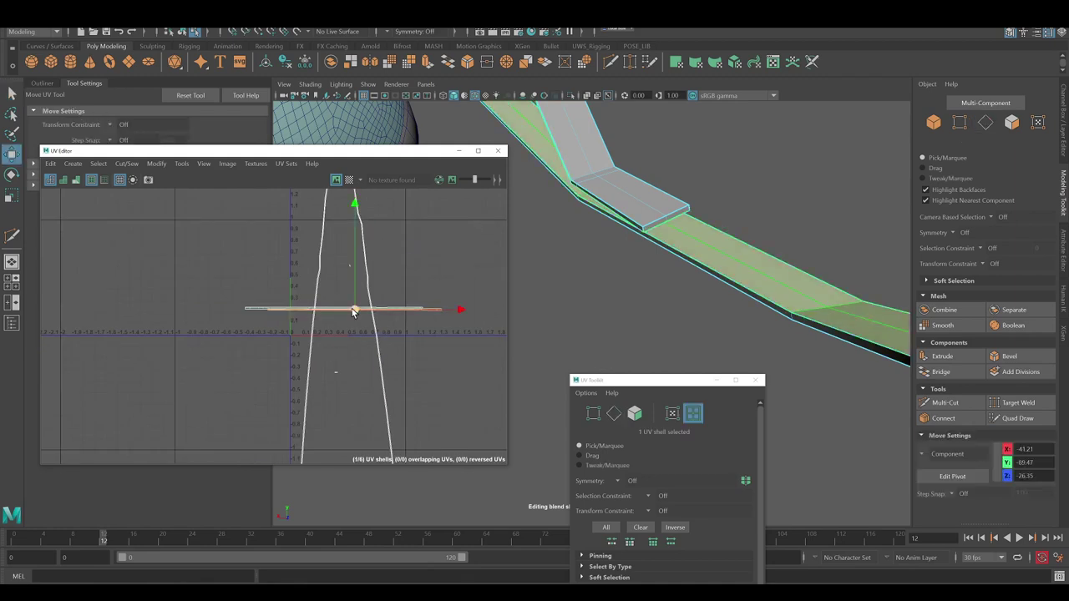
- Select the long strip UV shells, sew them, and unfold into a flat strip
{"action": "left_click_drag", "start_coordinate": [398, 274], "coordinate": [375, 294]}
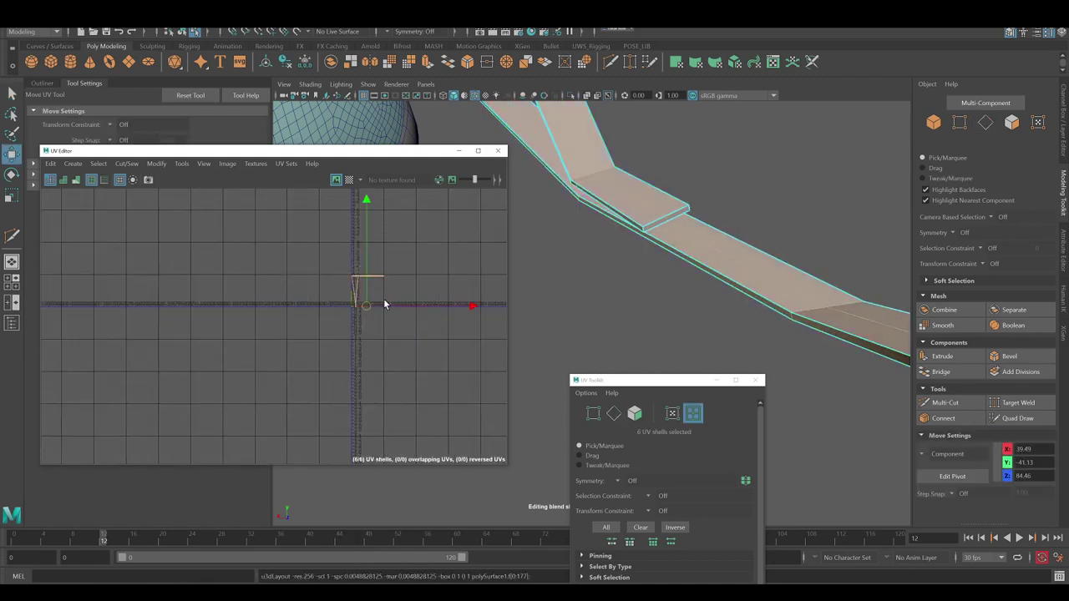
{"action": "key", "text": "f"}
{"action": "right_click", "coordinate": [422, 309]}
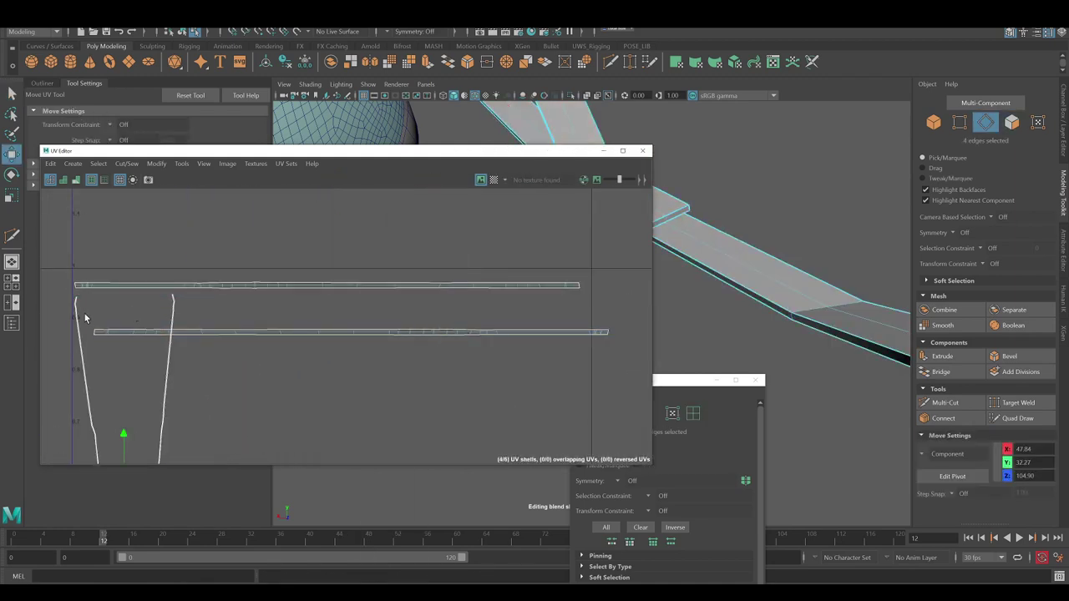
{"action": "middle_click_drag", "start_coordinate": [409, 317], "coordinate": [341, 254], "text": "alt"}
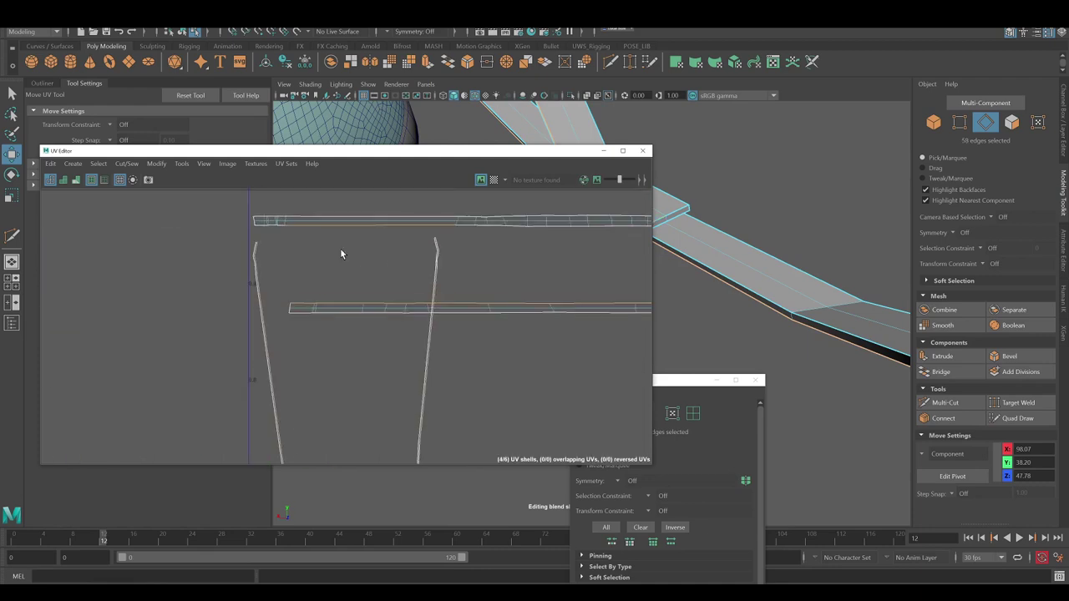
{"action": "key", "text": "ctrl+z"}
{"action": "right_click_drag", "start_coordinate": [325, 258], "coordinate": [267, 257], "text": "shift"}
{"action": "middle_click_drag", "start_coordinate": [292, 269], "coordinate": [368, 279], "text": "alt"}
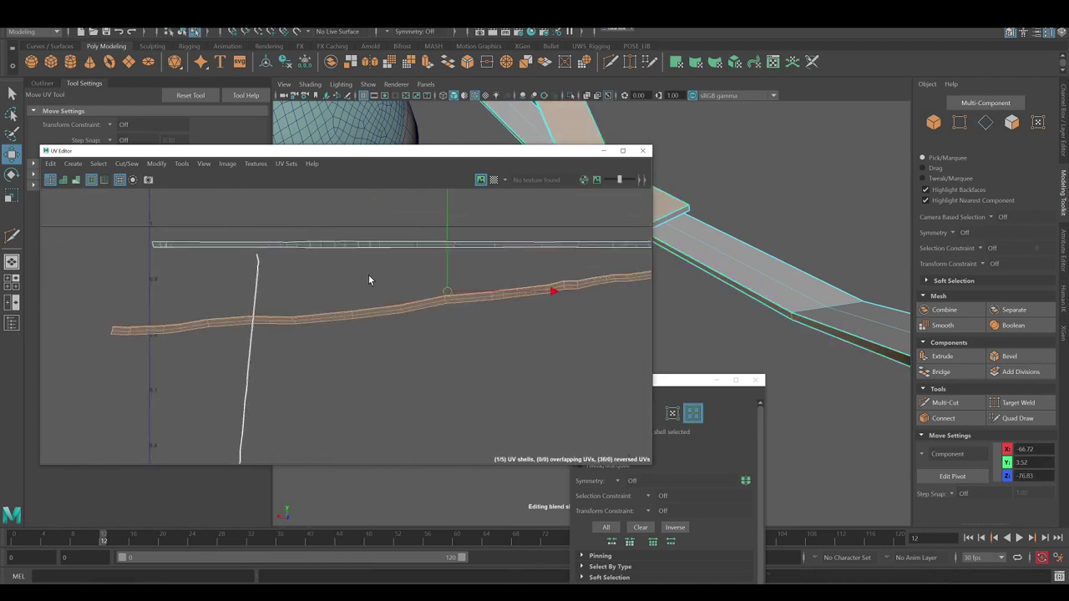
- Flip the reversed shell, join and straighten the strip, and scale it across the editor
{"action": "left_click", "coordinate": [411, 321]}
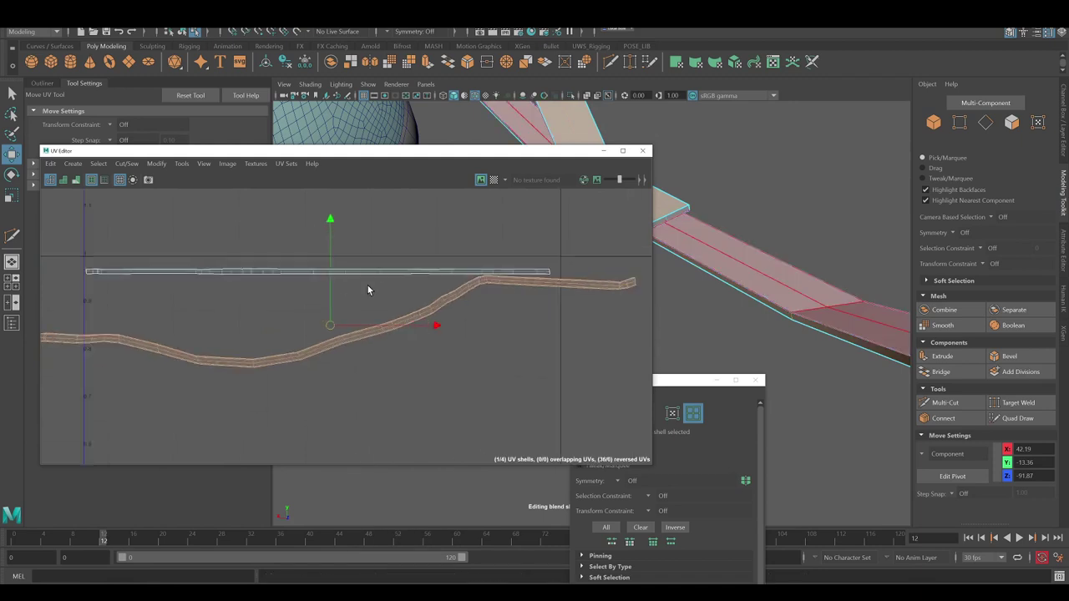
{"action": "middle_click_drag", "start_coordinate": [338, 292], "coordinate": [241, 324], "text": "alt"}
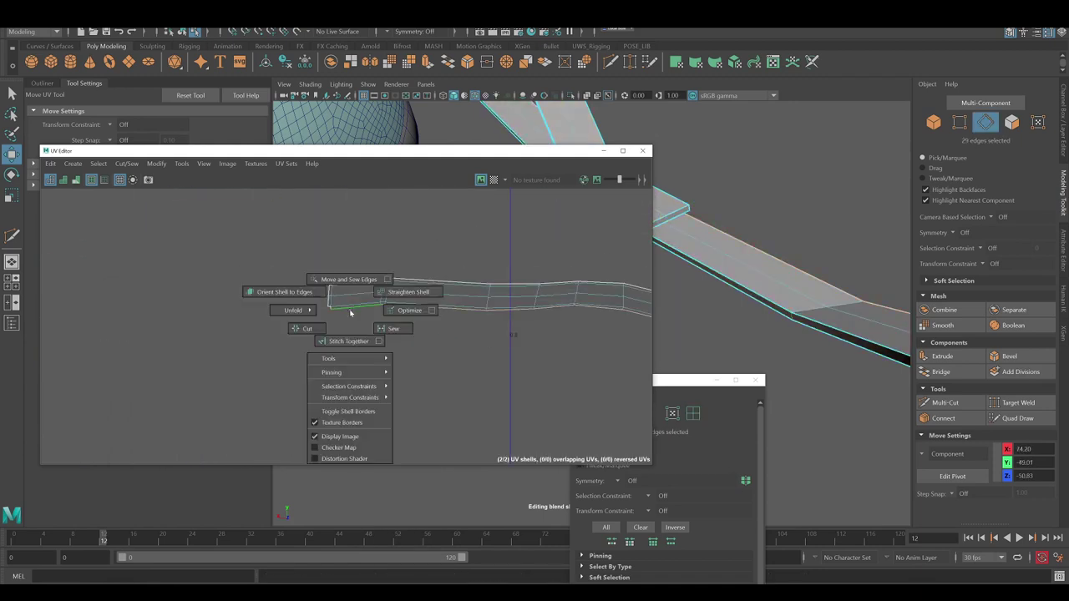
{"action": "right_click_drag", "start_coordinate": [350, 313], "coordinate": [348, 341], "text": "shift"}
{"action": "right_click_drag", "start_coordinate": [426, 301], "coordinate": [456, 298], "text": "shift"}
{"action": "right_click", "coordinate": [447, 278], "text": "shift"}
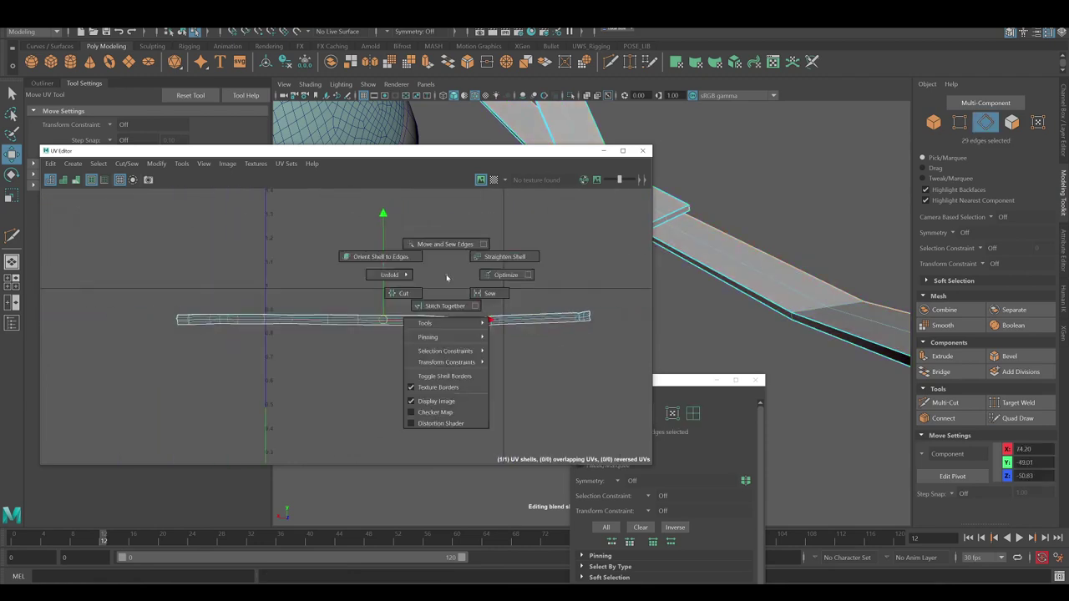
{"action": "key", "text": "r"}
{"action": "mouse_move", "coordinate": [390, 291]}
{"action": "middle_mouse_down", "text": "alt"}
{"action": "mouse_move", "coordinate": [463, 347]}
{"action": "mouse_move", "coordinate": [277, 317]}
{"action": "middle_mouse_up", "text": "alt"}
{"action": "left_click_drag", "start_coordinate": [448, 336], "coordinate": [482, 333]}
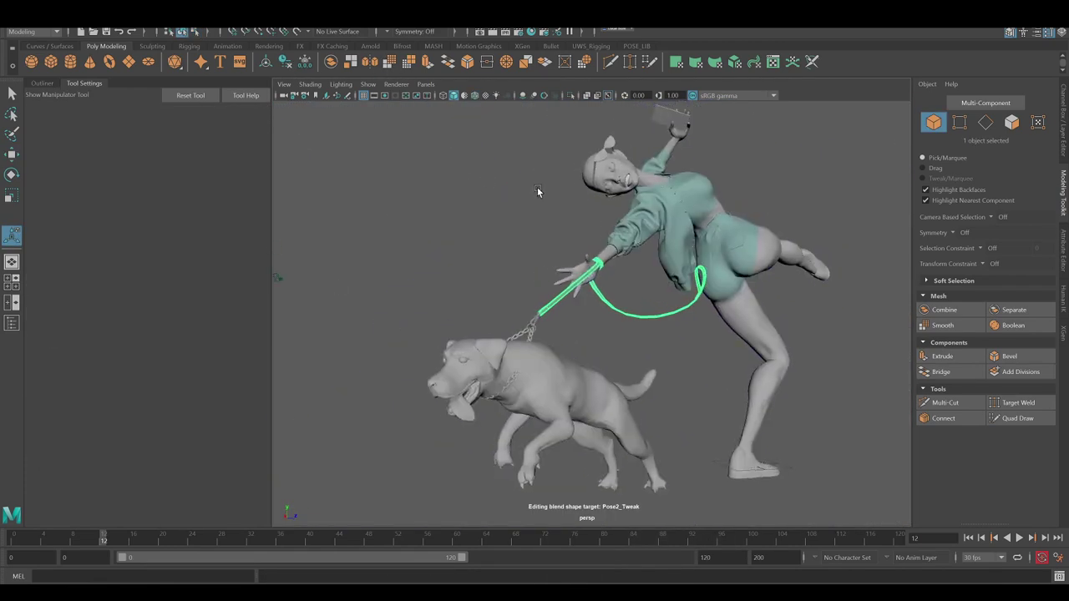
- Inspect the leash strap and clip, save the Maya scene, and view the dog in ZBrush
{"action": "left_click_drag", "start_coordinate": [517, 218], "coordinate": [513, 212], "text": "alt"}
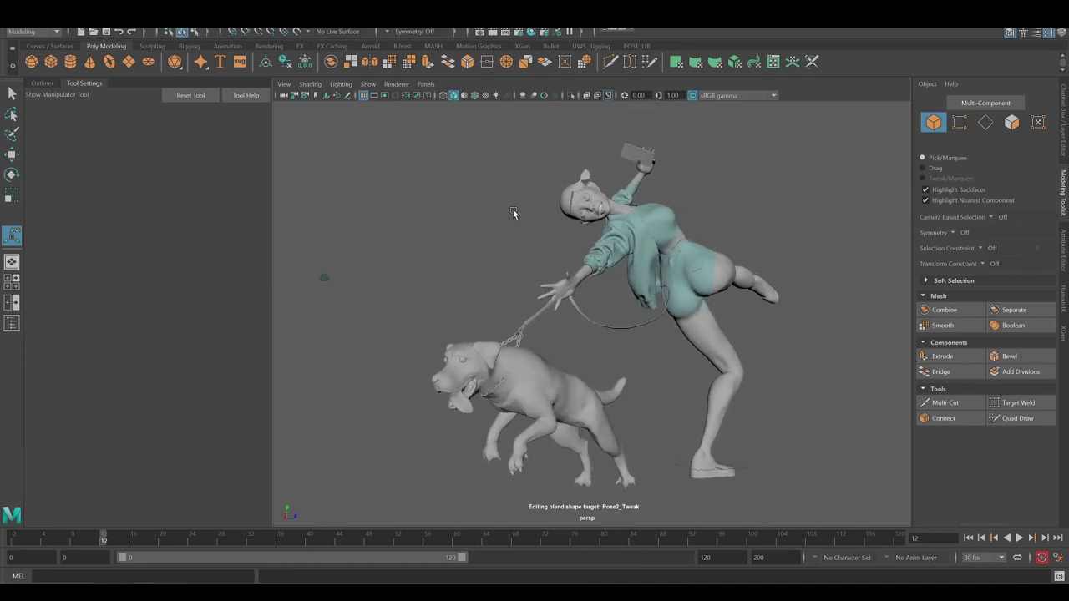
{"action": "left_click_drag", "start_coordinate": [426, 179], "coordinate": [467, 241], "text": "alt"}
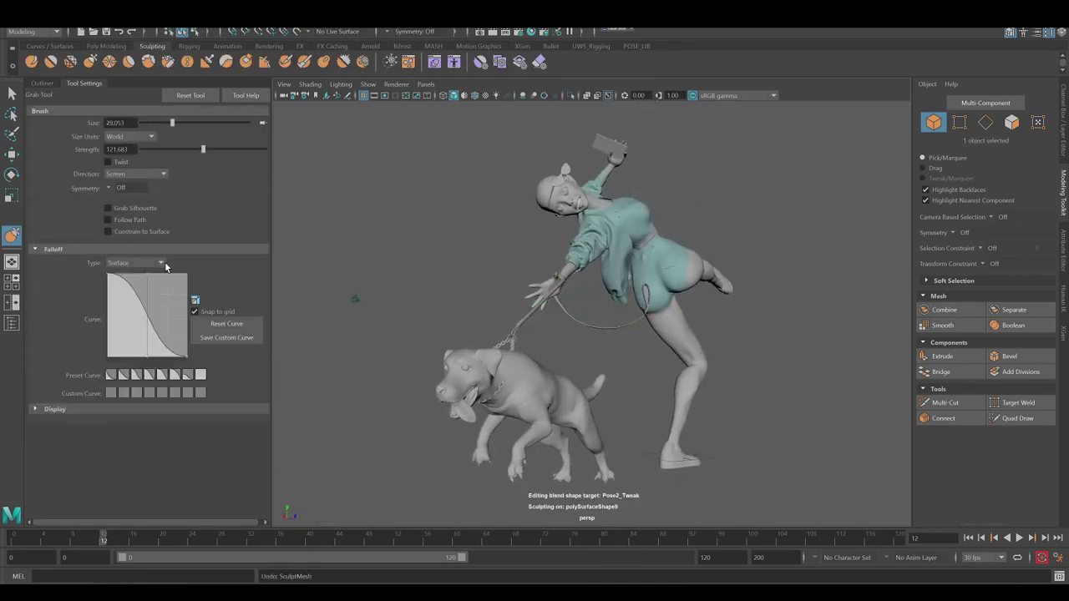
{"action": "left_click_drag", "start_coordinate": [627, 308], "coordinate": [566, 288], "text": "alt"}
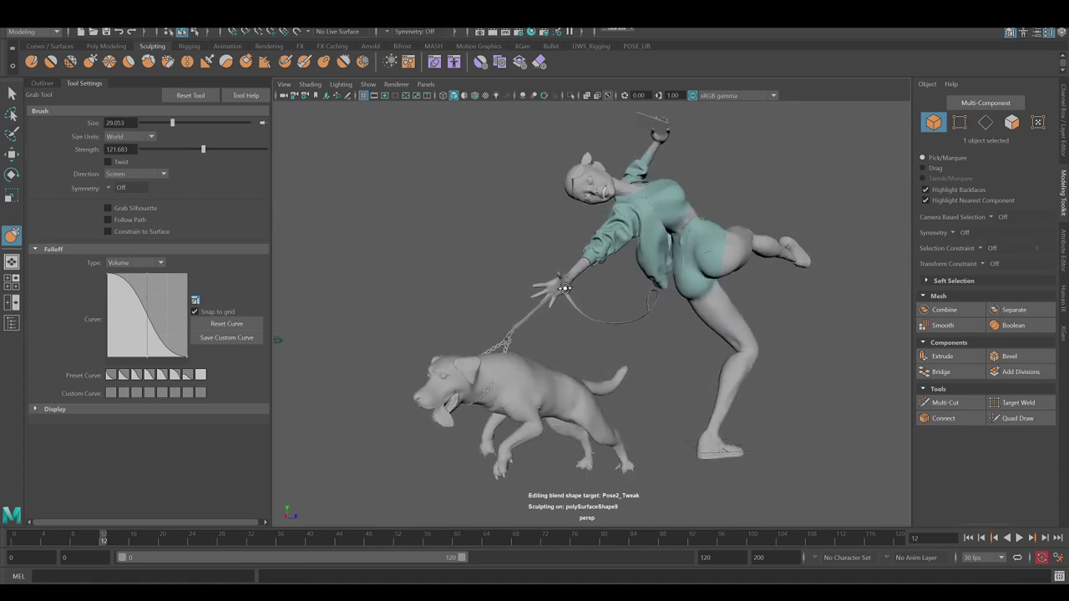
{"action": "key", "text": "f"}
{"action": "key", "text": "w"}
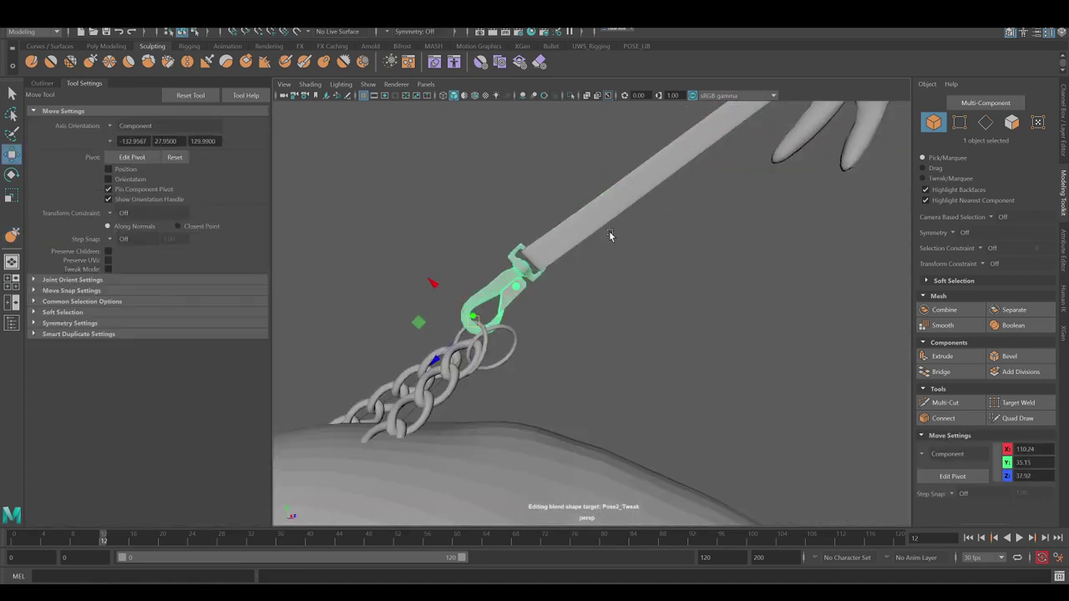
{"action": "key", "text": "e"}
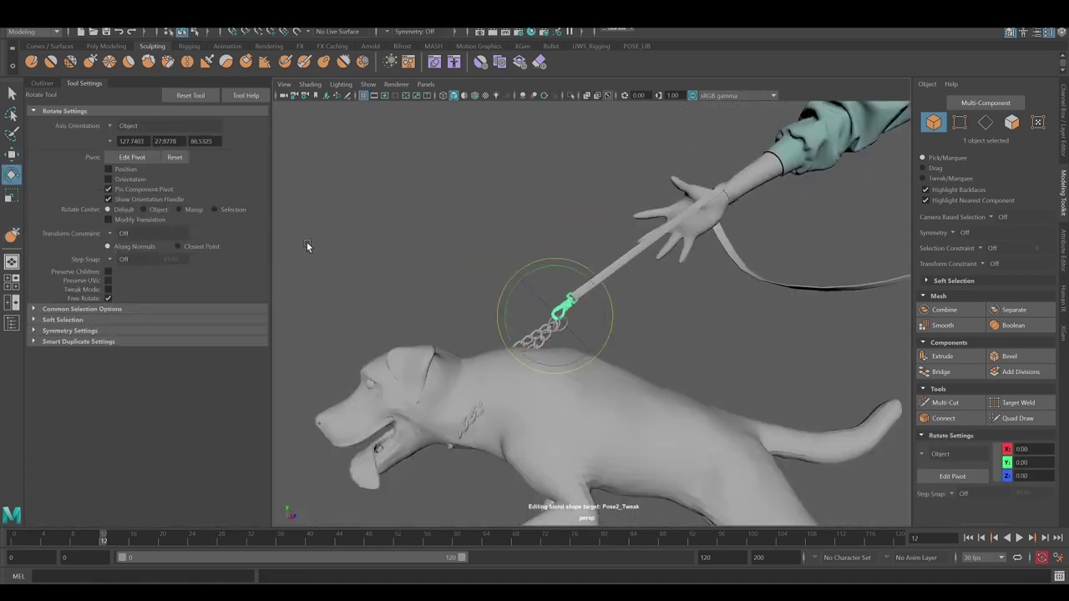
{"action": "left_click_drag", "start_coordinate": [307, 241], "coordinate": [410, 254], "text": "alt"}
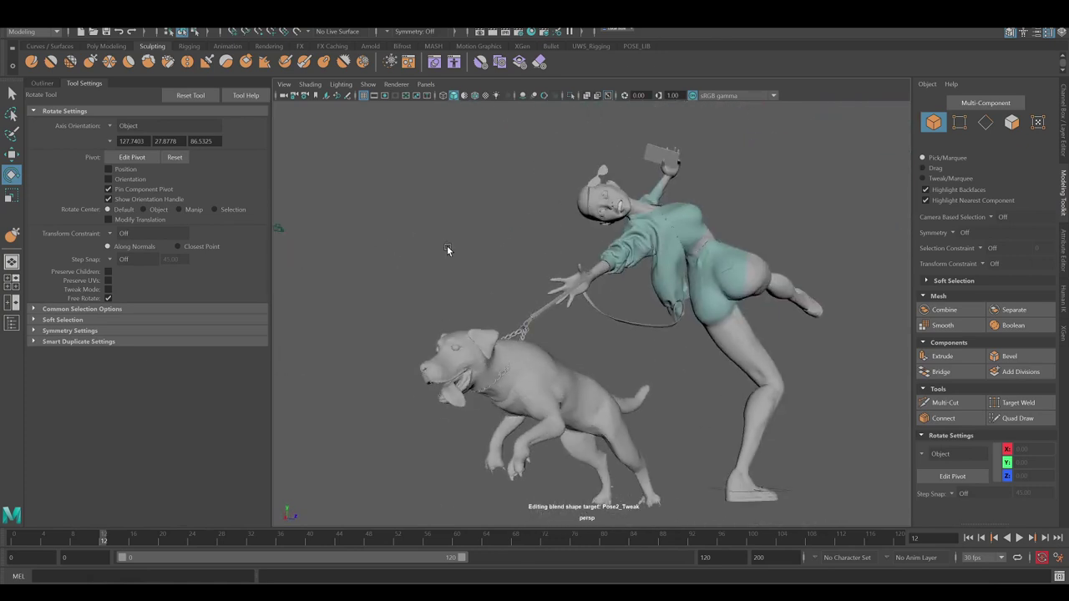
{"action": "key", "text": "ctrl+s"}
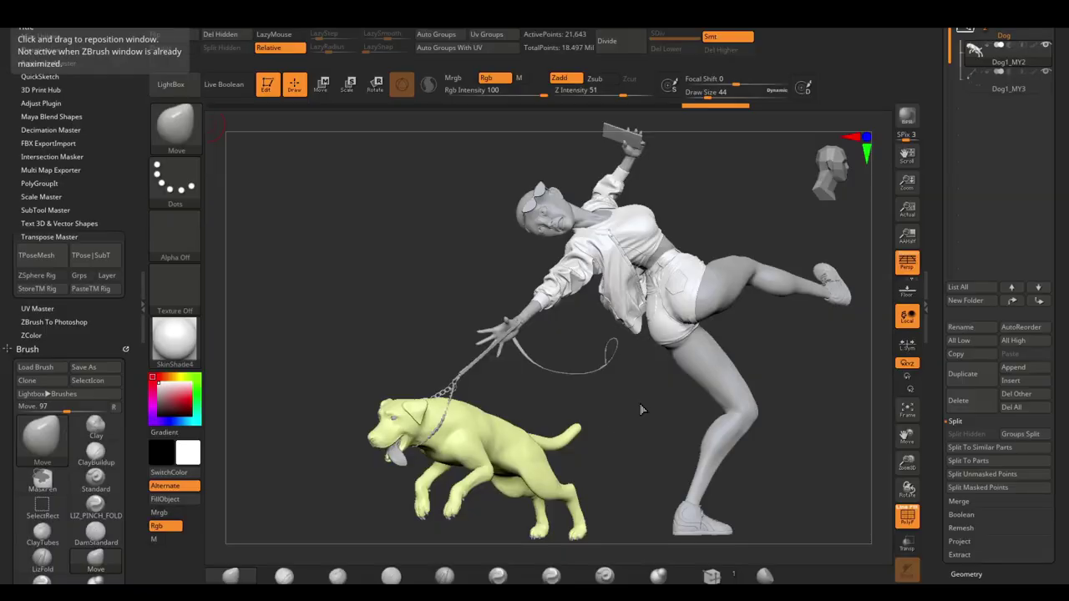
{"action": "mouse_move", "coordinate": [642, 409]}
{"action": "left_mouse_down"}
{"action": "mouse_move", "coordinate": [645, 323]}
{"action": "mouse_move", "coordinate": [753, 320]}
{"action": "mouse_move", "coordinate": [518, 379]}
{"action": "left_mouse_up"}
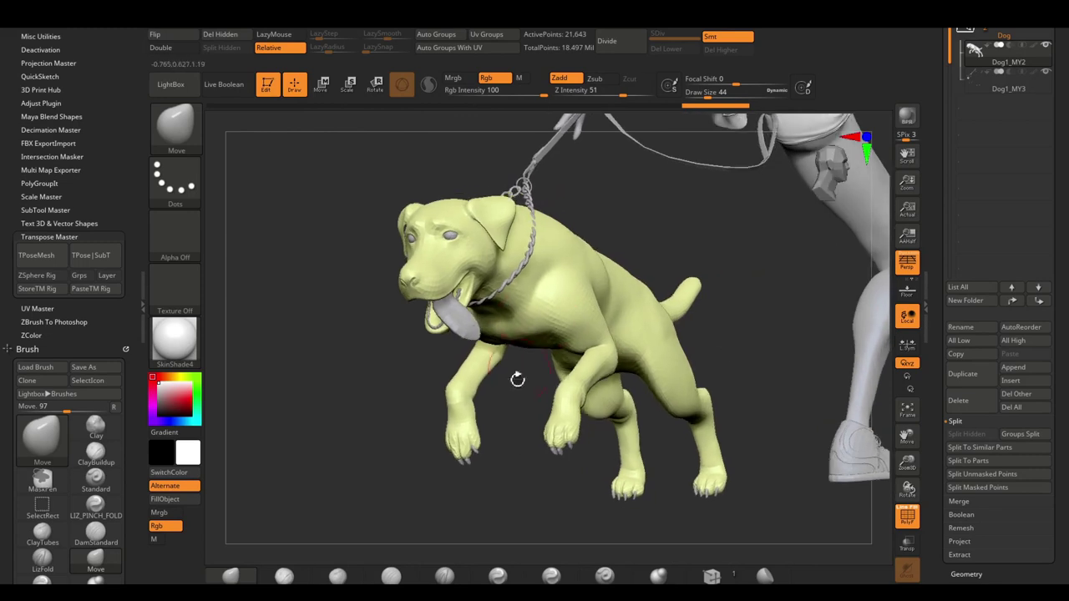
- Zoom in on the dog's head, shrink the brush to a fine size, and open the materials list
{"action": "mouse_move", "coordinate": [746, 326]}
{"action": "left_mouse_down"}
{"action": "mouse_move", "coordinate": [663, 318]}
{"action": "mouse_move", "coordinate": [490, 239]}
{"action": "mouse_move", "coordinate": [546, 429]}
{"action": "mouse_move", "coordinate": [707, 186]}
{"action": "mouse_move", "coordinate": [639, 194]}
{"action": "left_mouse_up"}
{"action": "mouse_move", "coordinate": [508, 284]}
{"action": "left_mouse_down"}
{"action": "mouse_move", "coordinate": [680, 224]}
{"action": "mouse_move", "coordinate": [535, 225]}
{"action": "left_mouse_up"}
{"action": "key", "text": "space"}
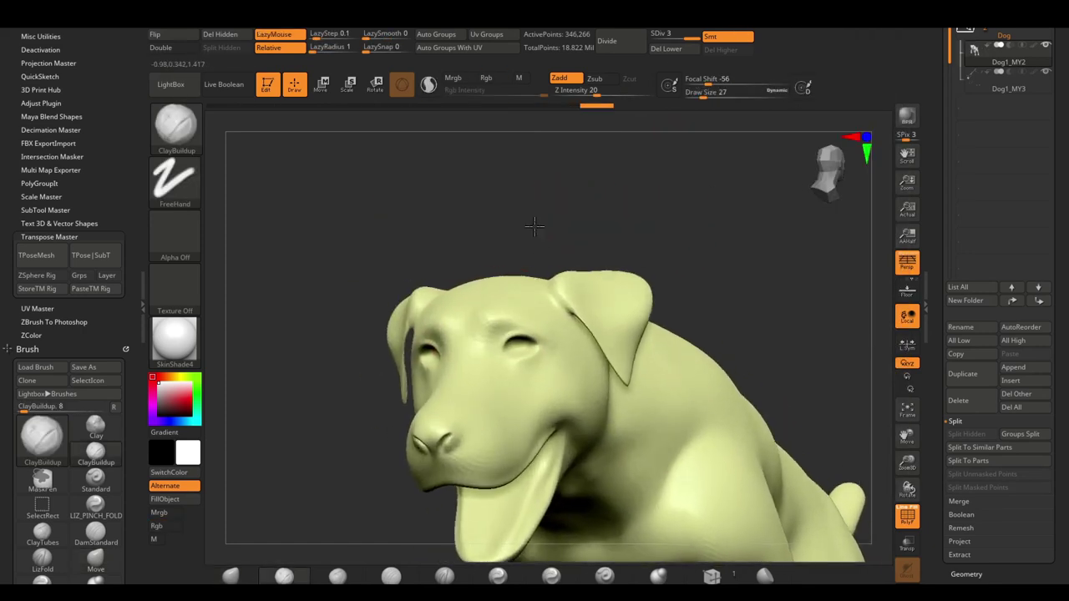
{"action": "key", "text": "["}
{"action": "left_click_drag", "start_coordinate": [491, 308], "coordinate": [483, 323]}
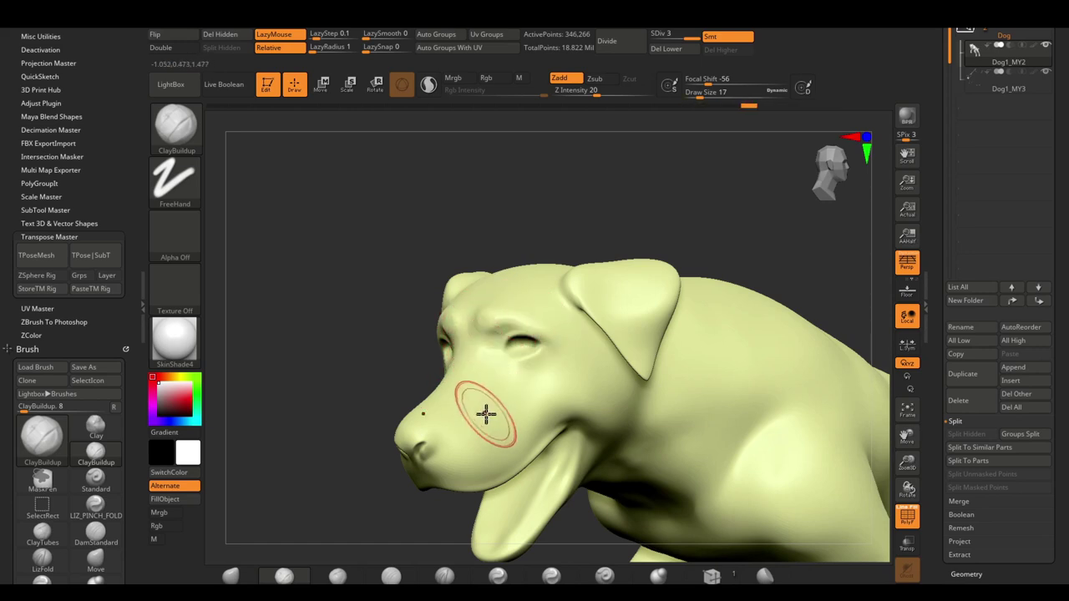
{"action": "mouse_move", "coordinate": [468, 452]}
{"action": "left_mouse_down"}
{"action": "mouse_move", "coordinate": [496, 437]}
{"action": "mouse_move", "coordinate": [519, 457]}
{"action": "left_mouse_up"}
{"action": "key", "text": "space"}
{"action": "right_click_drag", "start_coordinate": [550, 374], "coordinate": [432, 322]}
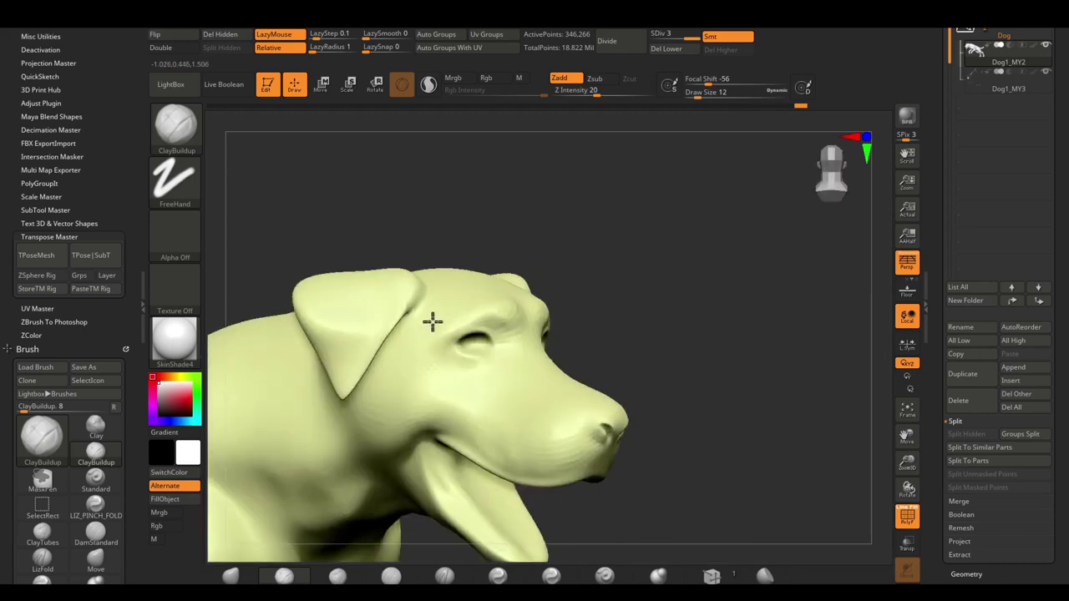
{"action": "left_click", "coordinate": [175, 338]}
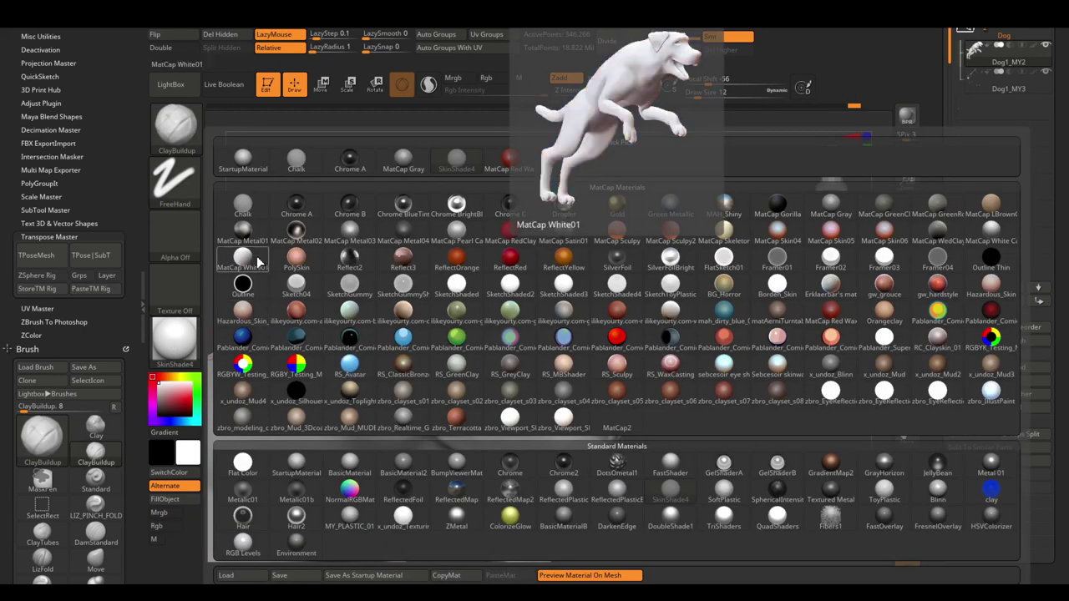
- Show the dog in the plain grey StartupMaterial and tilt the head snout-up
{"action": "left_click", "coordinate": [242, 259]}
{"action": "mouse_move", "coordinate": [445, 367]}
{"action": "right_mouse_down"}
{"action": "mouse_move", "coordinate": [474, 392]}
{"action": "mouse_move", "coordinate": [417, 437]}
{"action": "mouse_move", "coordinate": [401, 424]}
{"action": "right_mouse_up"}
{"action": "key", "text": "space"}
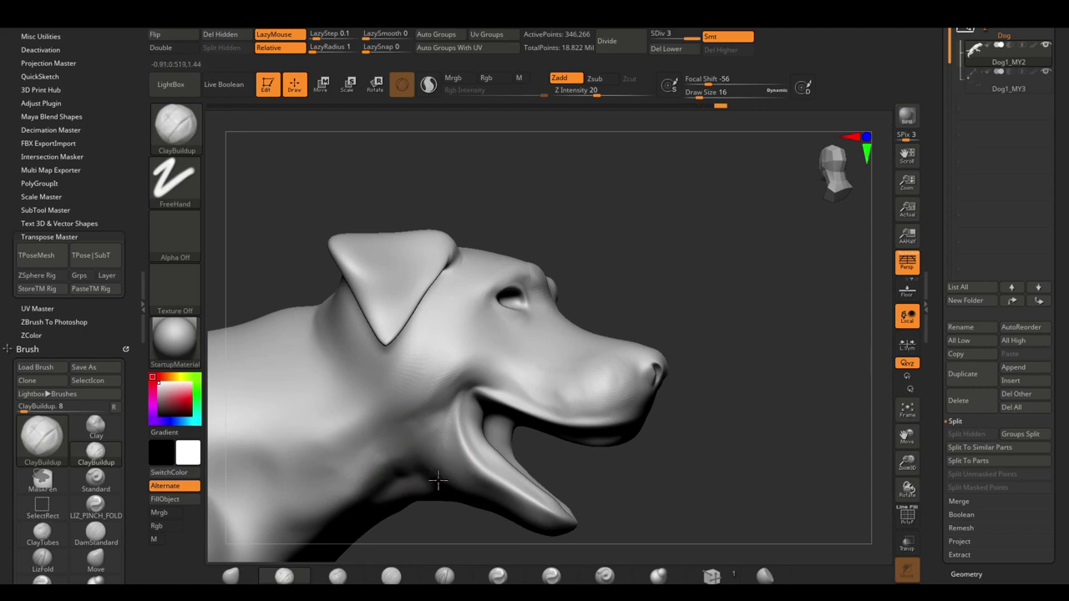
{"action": "right_click_drag", "start_coordinate": [438, 480], "coordinate": [432, 420]}
- Switch to LizFold at draw size 46 and crease folds behind the mouth corner
{"action": "right_click_drag", "start_coordinate": [554, 381], "coordinate": [535, 342]}
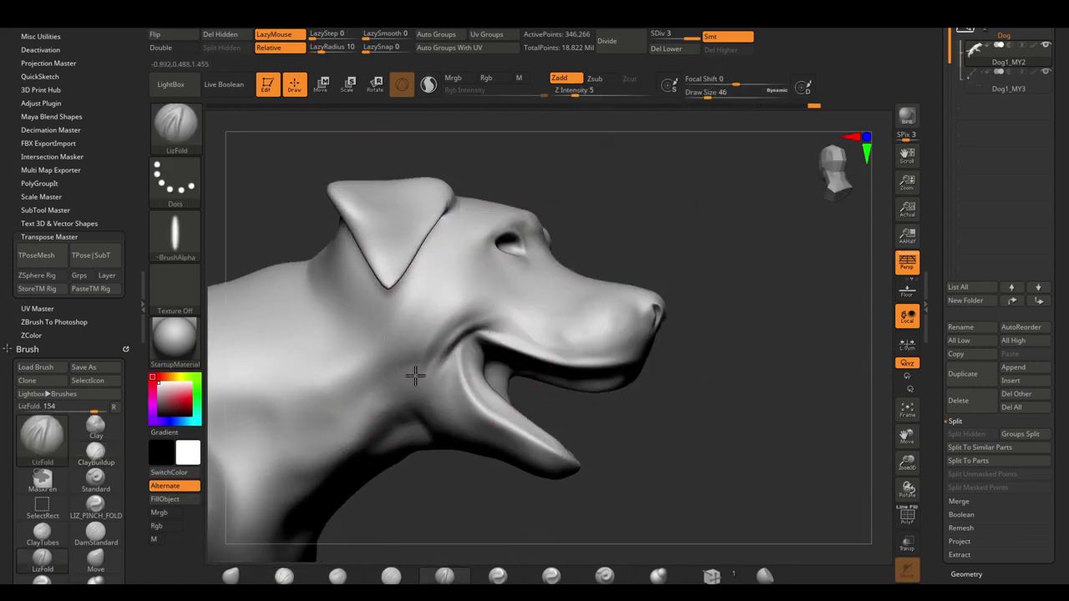
{"action": "key", "text": "space"}
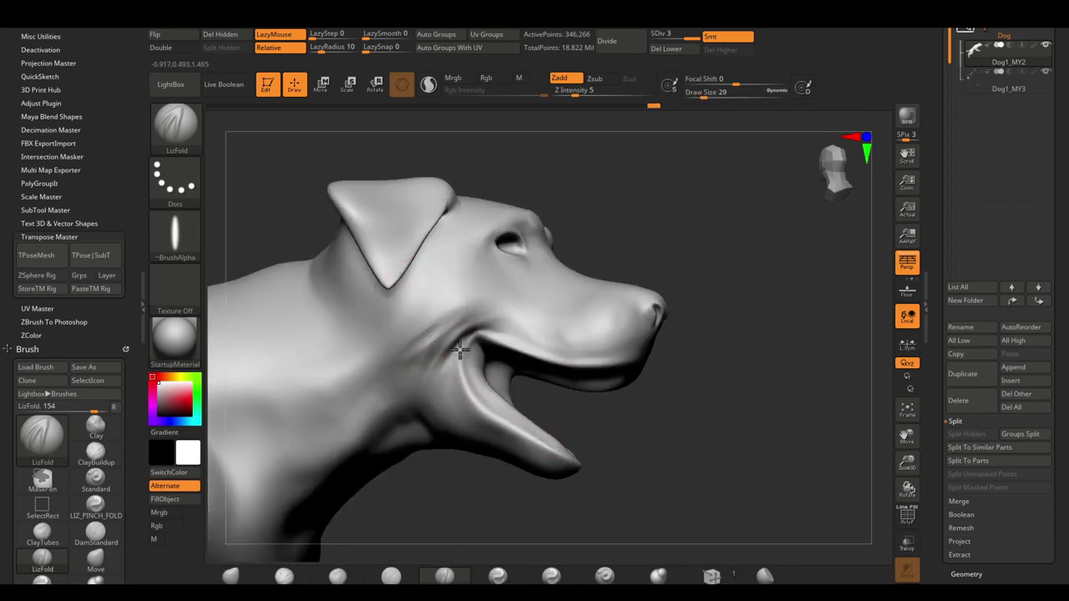
{"action": "right_click_drag", "start_coordinate": [489, 422], "coordinate": [447, 369], "text": "alt"}
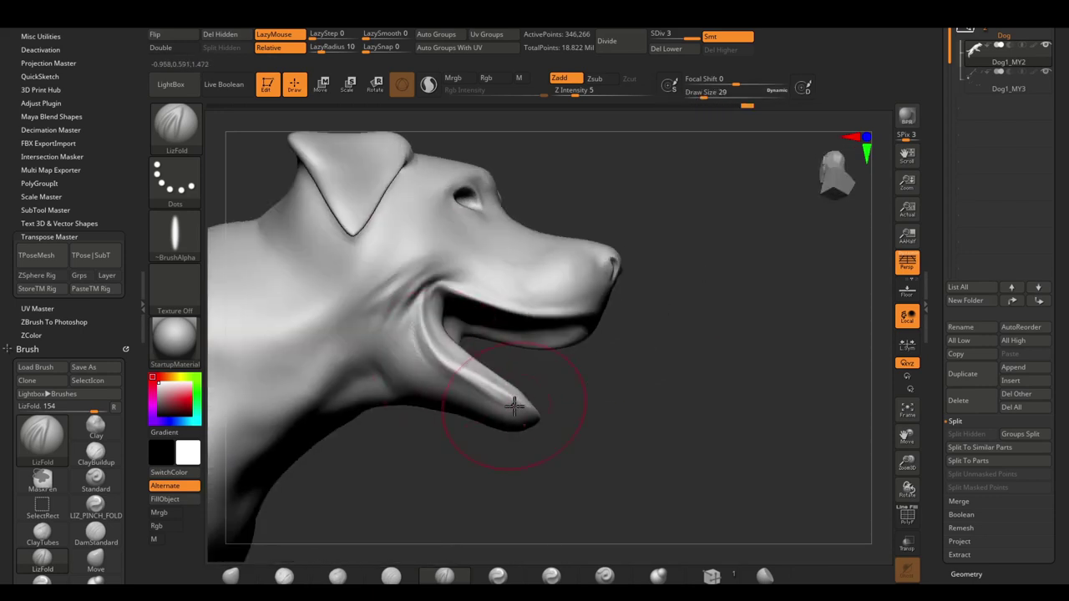
{"action": "right_click_drag", "start_coordinate": [514, 407], "coordinate": [417, 319]}
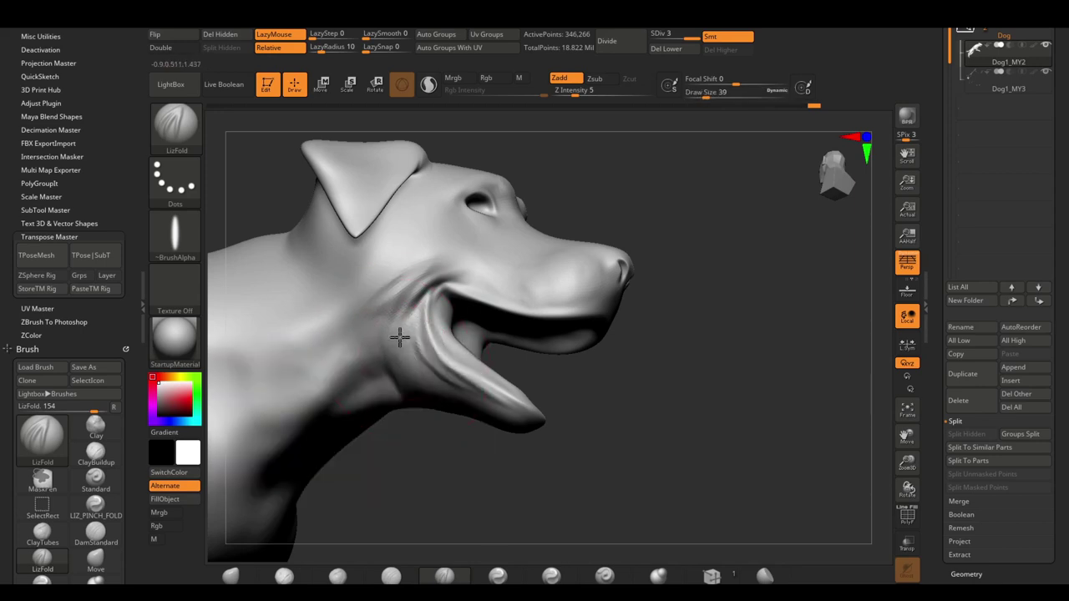
{"action": "mouse_move", "coordinate": [439, 276]}
{"action": "right_mouse_down"}
{"action": "mouse_move", "coordinate": [434, 454]}
{"action": "mouse_move", "coordinate": [517, 244]}
{"action": "right_mouse_up"}
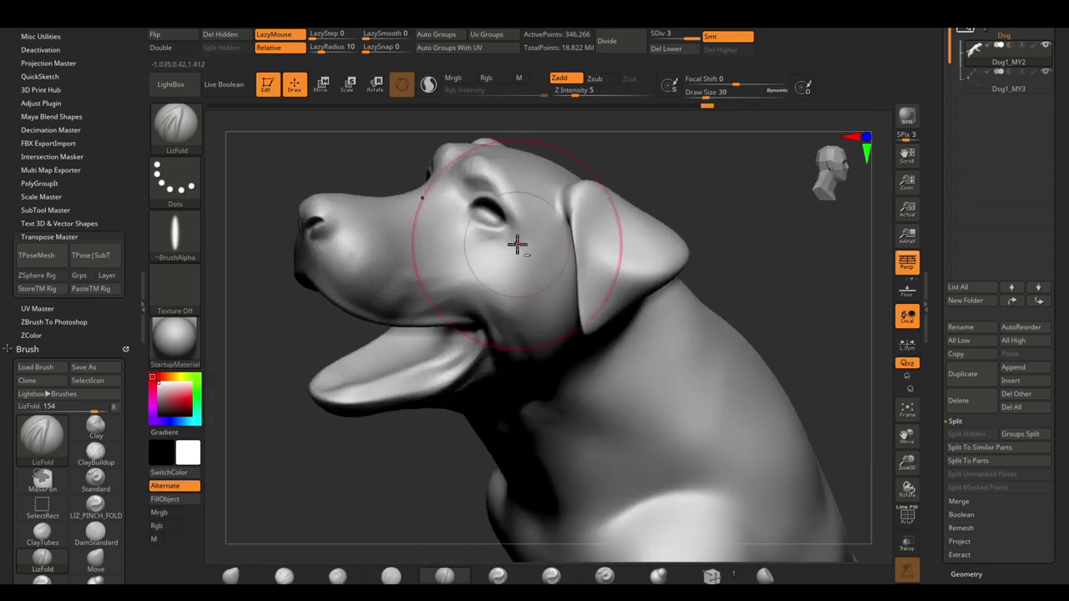
{"action": "mouse_move", "coordinate": [448, 251]}
{"action": "right_mouse_down"}
{"action": "mouse_move", "coordinate": [461, 219]}
{"action": "mouse_move", "coordinate": [460, 282]}
{"action": "mouse_move", "coordinate": [566, 232]}
{"action": "mouse_move", "coordinate": [454, 258]}
{"action": "mouse_move", "coordinate": [491, 237]}
{"action": "right_mouse_up"}
{"action": "mouse_move", "coordinate": [491, 301]}
{"action": "right_mouse_down"}
{"action": "mouse_move", "coordinate": [506, 289]}
{"action": "mouse_move", "coordinate": [568, 293]}
{"action": "mouse_move", "coordinate": [649, 255]}
{"action": "right_mouse_up"}
{"action": "scroll", "coordinate": [76, 434], "scroll_direction": "down", "scroll_amount": 5}
{"action": "scroll", "coordinate": [76, 434], "scroll_direction": "down", "scroll_amount": 5}
{"action": "mouse_move", "coordinate": [607, 244]}
{"action": "right_mouse_down"}
{"action": "mouse_move", "coordinate": [545, 312]}
{"action": "mouse_move", "coordinate": [586, 309]}
{"action": "right_mouse_up"}
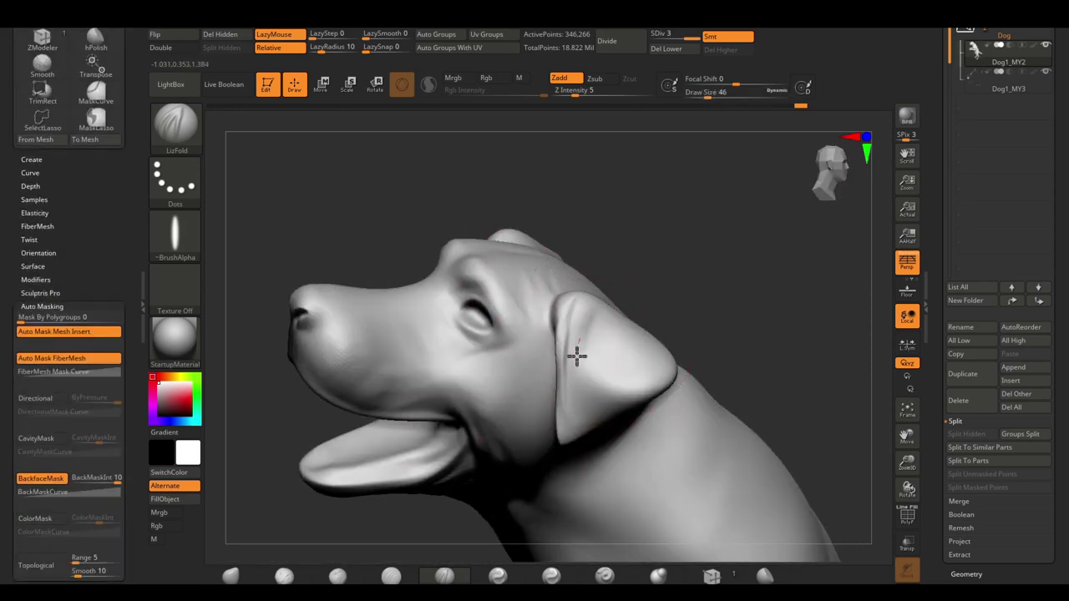
- Add LizFold folds around the head, resizing the brush from 29 to 74
{"action": "mouse_move", "coordinate": [571, 413]}
{"action": "right_mouse_down"}
{"action": "mouse_move", "coordinate": [560, 406]}
{"action": "mouse_move", "coordinate": [554, 306]}
{"action": "mouse_move", "coordinate": [607, 318]}
{"action": "mouse_move", "coordinate": [615, 393]}
{"action": "mouse_move", "coordinate": [688, 343]}
{"action": "right_mouse_up"}
{"action": "key", "text": "["}
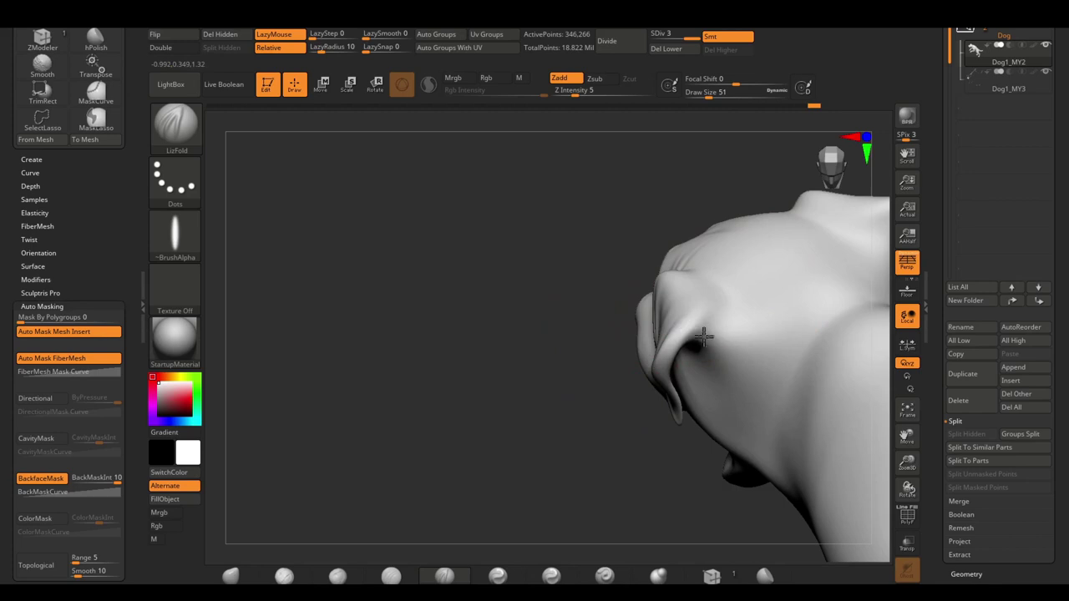
{"action": "right_click_drag", "start_coordinate": [724, 313], "coordinate": [583, 320]}
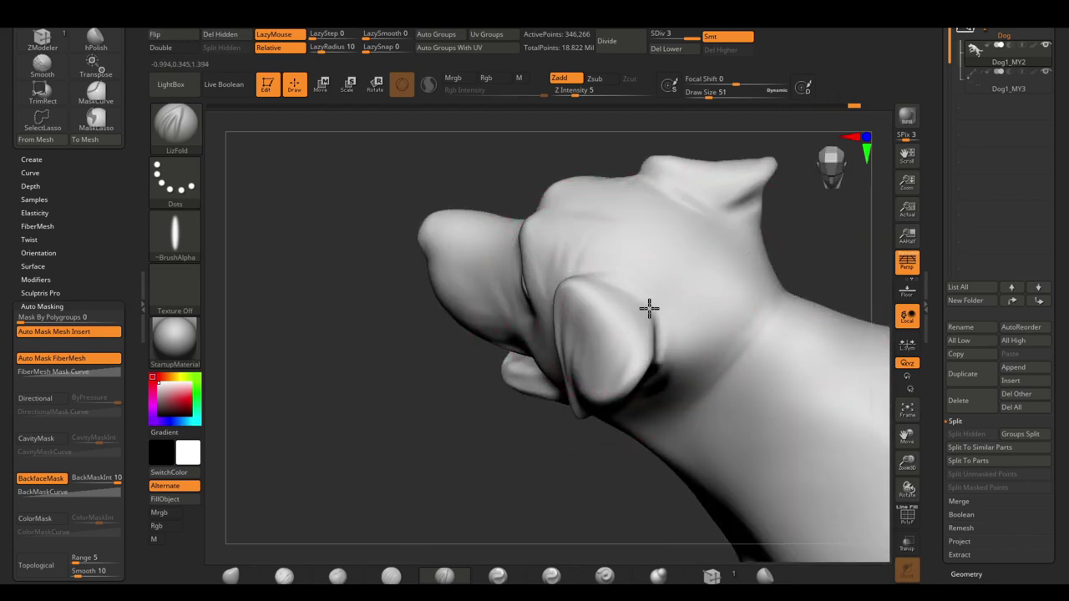
{"action": "right_click_drag", "start_coordinate": [649, 309], "coordinate": [632, 283]}
{"action": "right_click_drag", "start_coordinate": [663, 435], "coordinate": [701, 360]}
{"action": "key", "text": "space"}
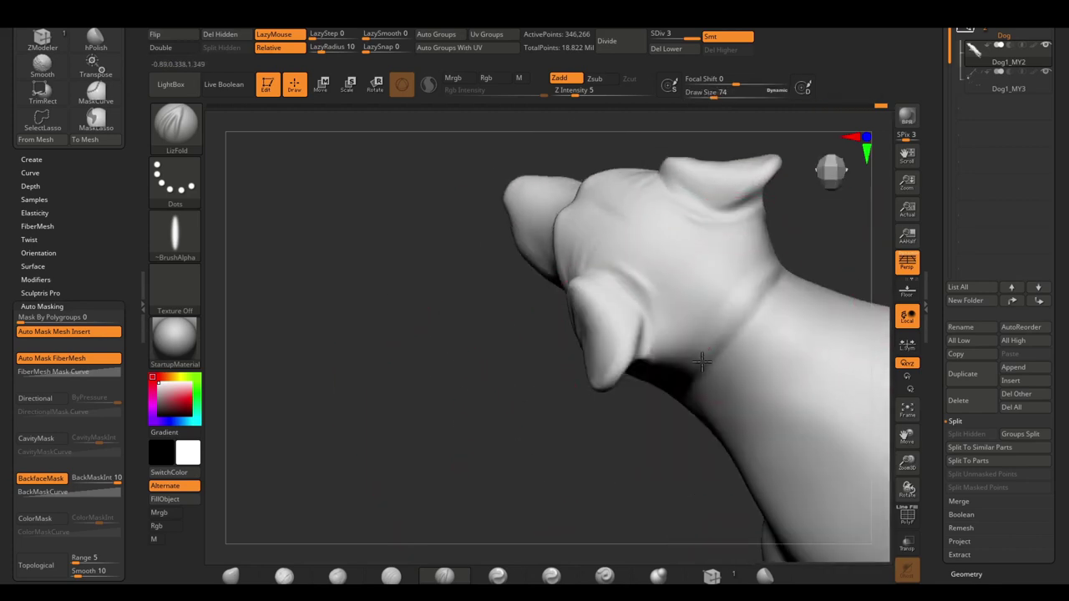
{"action": "mouse_move", "coordinate": [702, 295]}
{"action": "right_mouse_down"}
{"action": "mouse_move", "coordinate": [711, 365]}
{"action": "mouse_move", "coordinate": [704, 351]}
{"action": "mouse_move", "coordinate": [615, 412]}
{"action": "mouse_move", "coordinate": [556, 489]}
{"action": "mouse_move", "coordinate": [601, 435]}
{"action": "mouse_move", "coordinate": [560, 407]}
{"action": "mouse_move", "coordinate": [573, 389]}
{"action": "mouse_move", "coordinate": [573, 425]}
{"action": "mouse_move", "coordinate": [640, 292]}
{"action": "right_mouse_up"}
- Fold the neck and chest skin near the collar, enlarging the brush to 83
{"action": "right_click_drag", "start_coordinate": [524, 354], "coordinate": [524, 317]}
{"action": "mouse_move", "coordinate": [554, 267]}
{"action": "right_mouse_down"}
{"action": "mouse_move", "coordinate": [513, 234]}
{"action": "mouse_move", "coordinate": [644, 239]}
{"action": "mouse_move", "coordinate": [668, 251]}
{"action": "right_mouse_up"}
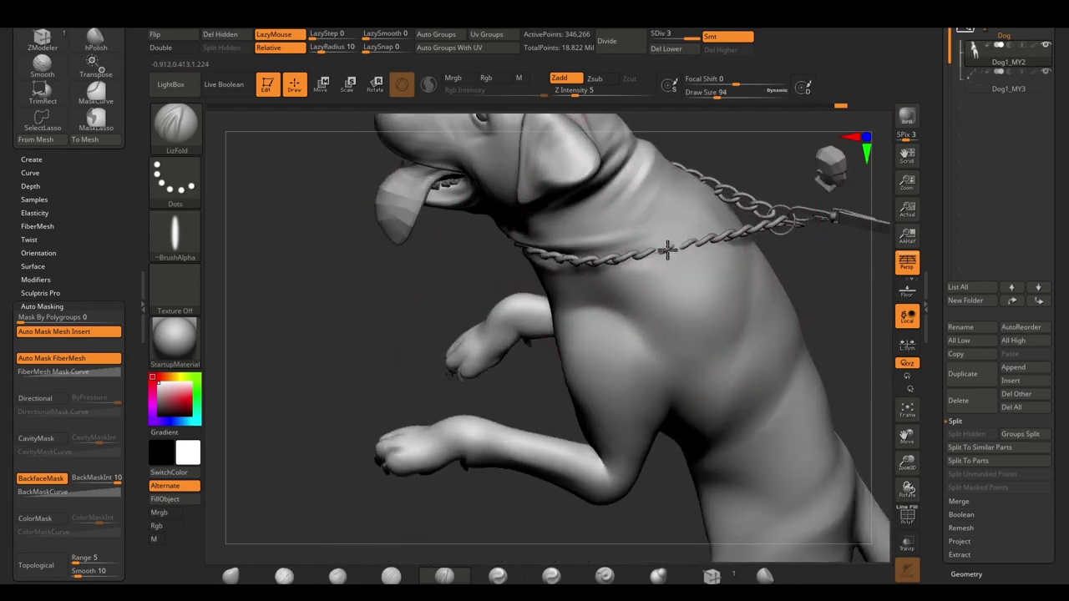
{"action": "mouse_move", "coordinate": [599, 255]}
{"action": "right_mouse_down"}
{"action": "mouse_move", "coordinate": [672, 237]}
{"action": "mouse_move", "coordinate": [520, 242]}
{"action": "right_mouse_up"}
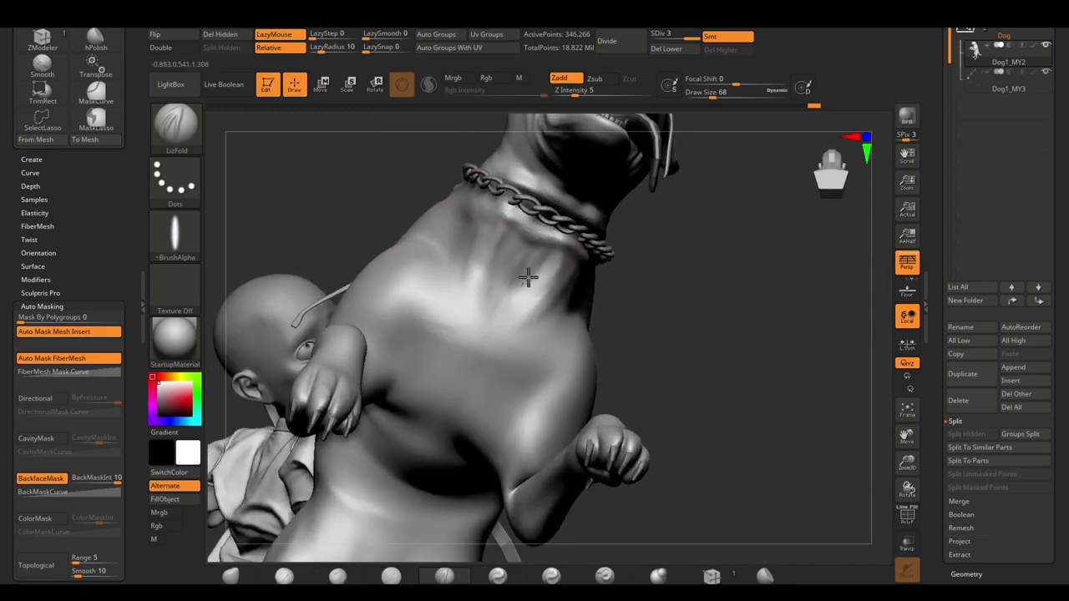
{"action": "mouse_move", "coordinate": [617, 275]}
{"action": "right_mouse_down"}
{"action": "mouse_move", "coordinate": [582, 283]}
{"action": "mouse_move", "coordinate": [531, 238]}
{"action": "right_mouse_up"}
{"action": "mouse_move", "coordinate": [657, 365]}
{"action": "right_mouse_down"}
{"action": "mouse_move", "coordinate": [481, 211]}
{"action": "mouse_move", "coordinate": [485, 310]}
{"action": "mouse_move", "coordinate": [573, 322]}
{"action": "mouse_move", "coordinate": [651, 214]}
{"action": "right_mouse_up"}
{"action": "key", "text": "space"}
{"action": "left_click_drag", "start_coordinate": [653, 214], "coordinate": [549, 236]}
- Shrink the brush to 68 and switch to ClayBuildup with the dog facing the viewer
{"action": "mouse_move", "coordinate": [598, 303]}
{"action": "right_mouse_down"}
{"action": "mouse_move", "coordinate": [547, 248]}
{"action": "mouse_move", "coordinate": [623, 420]}
{"action": "mouse_move", "coordinate": [588, 264]}
{"action": "mouse_move", "coordinate": [616, 245]}
{"action": "mouse_move", "coordinate": [485, 322]}
{"action": "right_mouse_up"}
{"action": "key", "text": "bracketleft"}
{"action": "mouse_move", "coordinate": [573, 239]}
{"action": "right_mouse_down"}
{"action": "mouse_move", "coordinate": [671, 358]}
{"action": "mouse_move", "coordinate": [727, 277]}
{"action": "mouse_move", "coordinate": [566, 381]}
{"action": "right_mouse_up"}
{"action": "key", "text": "b"}
{"action": "key", "text": "c"}
{"action": "key", "text": "b"}
{"action": "key", "text": "space"}
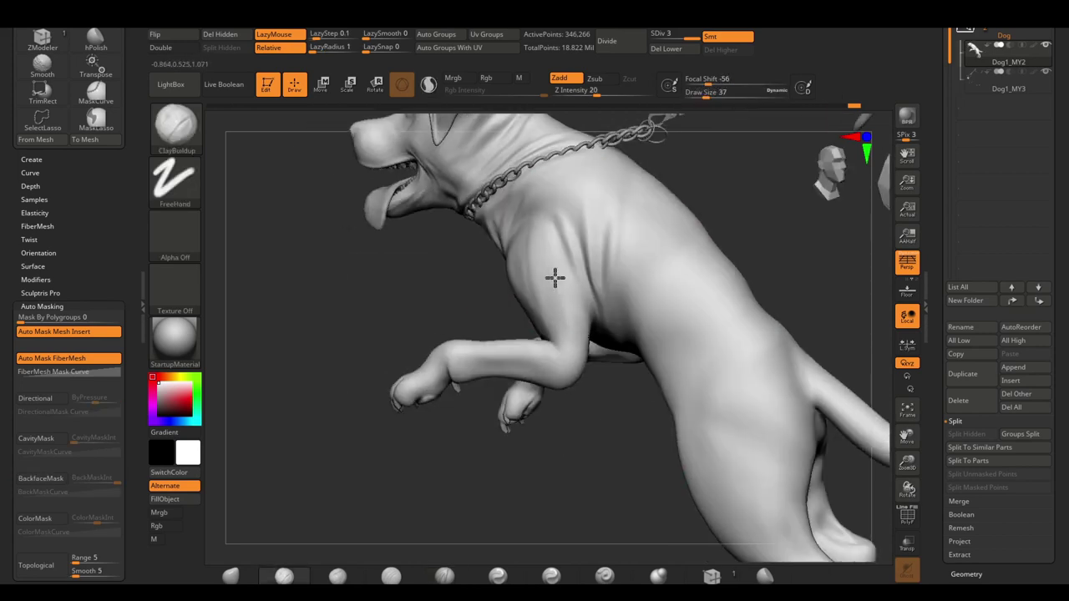
- Return to LizFold and sculpt from a low side angle, shrinking it to size 17
{"action": "right_click_drag", "start_coordinate": [554, 277], "coordinate": [582, 281]}
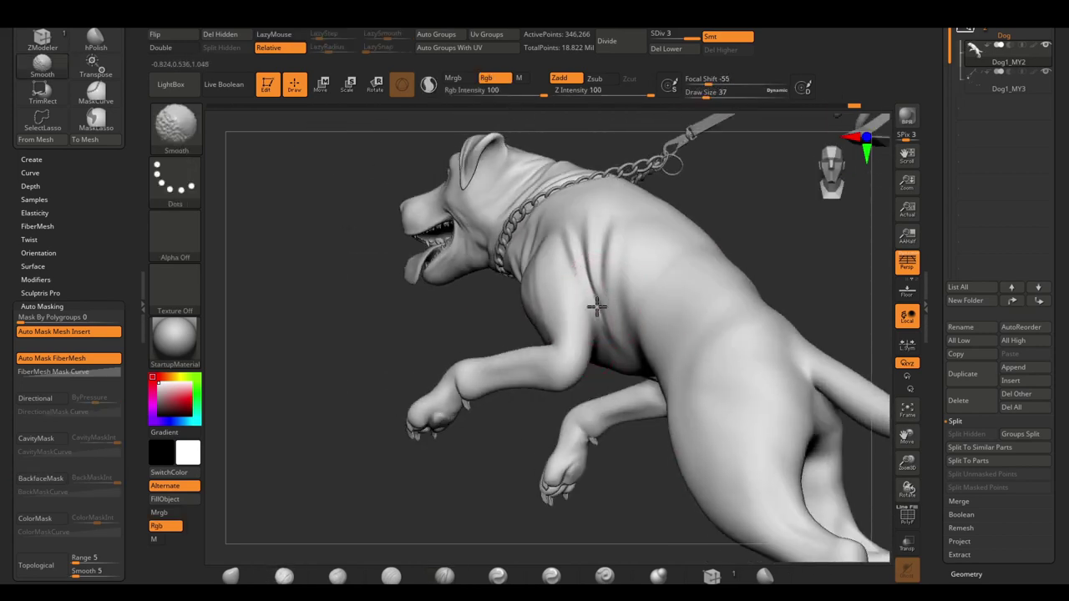
{"action": "key", "text": "space"}
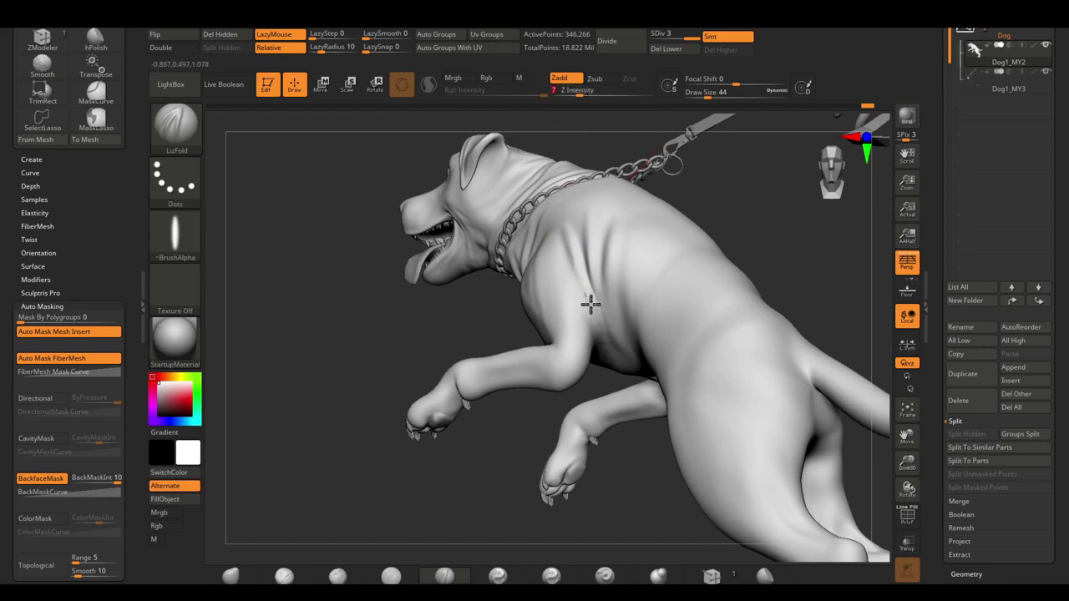
{"action": "mouse_move", "coordinate": [594, 323]}
{"action": "right_mouse_down"}
{"action": "mouse_move", "coordinate": [544, 377]}
{"action": "mouse_move", "coordinate": [573, 287]}
{"action": "mouse_move", "coordinate": [565, 275]}
{"action": "mouse_move", "coordinate": [567, 421]}
{"action": "mouse_move", "coordinate": [693, 275]}
{"action": "right_mouse_up"}
{"action": "mouse_move", "coordinate": [678, 202]}
{"action": "right_mouse_down"}
{"action": "mouse_move", "coordinate": [692, 309]}
{"action": "mouse_move", "coordinate": [706, 246]}
{"action": "mouse_move", "coordinate": [737, 208]}
{"action": "mouse_move", "coordinate": [696, 377]}
{"action": "mouse_move", "coordinate": [685, 312]}
{"action": "mouse_move", "coordinate": [804, 358]}
{"action": "mouse_move", "coordinate": [616, 353]}
{"action": "mouse_move", "coordinate": [538, 407]}
{"action": "mouse_move", "coordinate": [585, 368]}
{"action": "right_mouse_up"}
{"action": "key", "text": "space"}
{"action": "left_click_drag", "start_coordinate": [602, 334], "coordinate": [628, 330]}
{"action": "right_click_drag", "start_coordinate": [622, 324], "coordinate": [625, 349]}
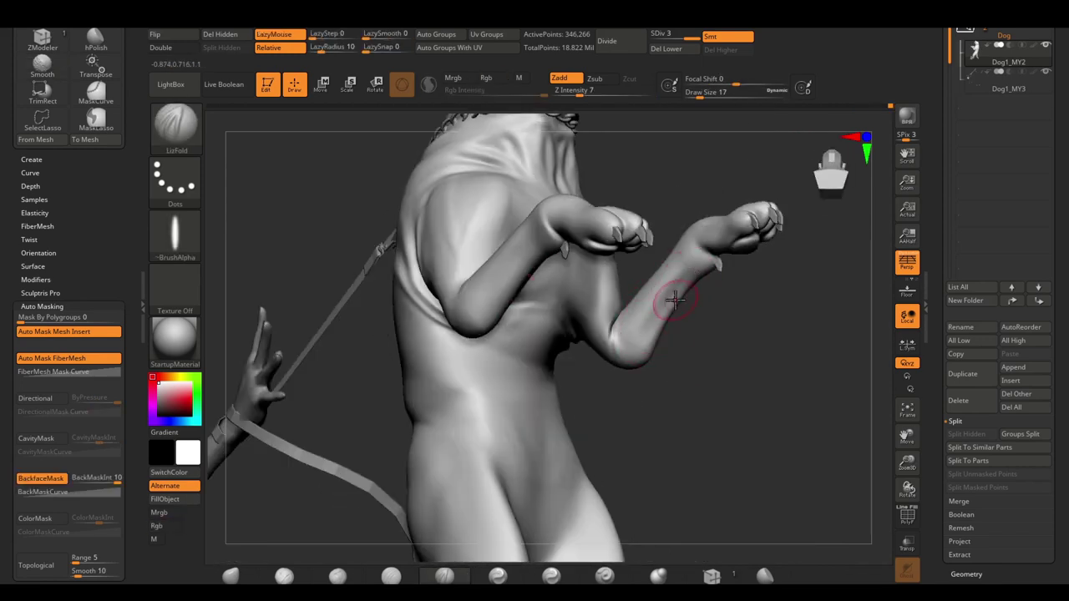
- Build up the raised forelegs and forepaws with ClayBuildup and Move brushes
{"action": "key", "text": "b"}
{"action": "key", "text": "c"}
{"action": "key", "text": "b"}
{"action": "right_click_drag", "start_coordinate": [716, 334], "coordinate": [687, 292]}
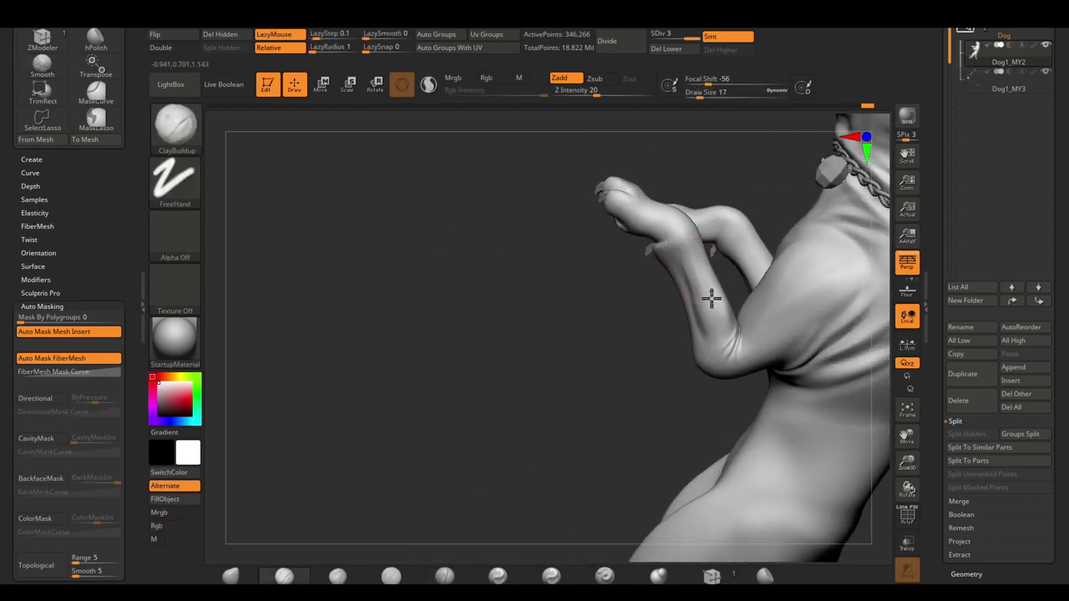
{"action": "right_click_drag", "start_coordinate": [711, 299], "coordinate": [665, 287]}
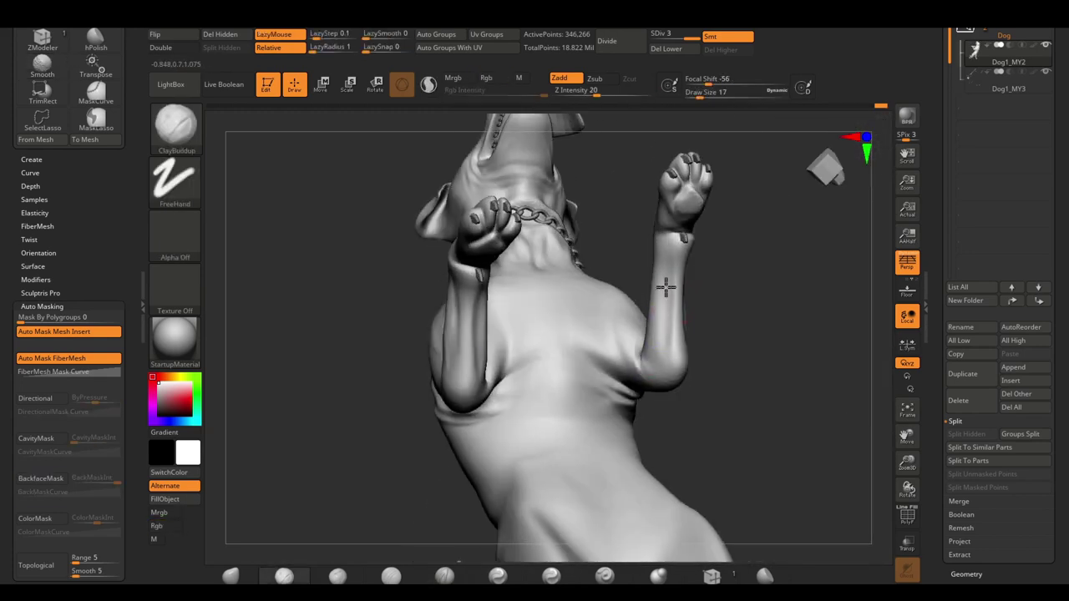
{"action": "right_click_drag", "start_coordinate": [664, 349], "coordinate": [640, 253]}
{"action": "key", "text": "b"}
{"action": "key", "text": "m"}
{"action": "key", "text": "v"}
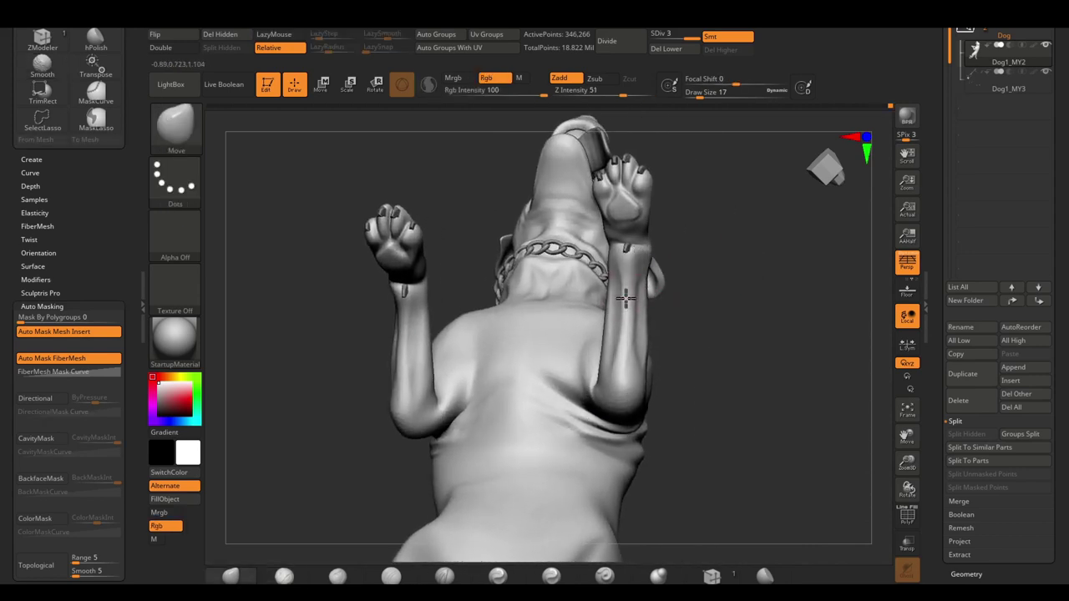
{"action": "key", "text": "b"}
{"action": "key", "text": "c"}
{"action": "key", "text": "b"}
{"action": "mouse_move", "coordinate": [626, 298]}
{"action": "right_mouse_down"}
{"action": "mouse_move", "coordinate": [679, 234]}
{"action": "mouse_move", "coordinate": [613, 270]}
{"action": "mouse_move", "coordinate": [625, 272]}
{"action": "mouse_move", "coordinate": [614, 236]}
{"action": "mouse_move", "coordinate": [637, 246]}
{"action": "mouse_move", "coordinate": [589, 257]}
{"action": "mouse_move", "coordinate": [659, 293]}
{"action": "mouse_move", "coordinate": [489, 281]}
{"action": "mouse_move", "coordinate": [573, 258]}
{"action": "mouse_move", "coordinate": [522, 226]}
{"action": "mouse_move", "coordinate": [634, 232]}
{"action": "right_mouse_up"}
- Carve paw pads and toes with DamStandard, then shape them with Move and Standard
{"action": "key", "text": "b"}
{"action": "key", "text": "d"}
{"action": "key", "text": "s"}
{"action": "key", "text": "b"}
{"action": "key", "text": "m"}
{"action": "key", "text": "v"}
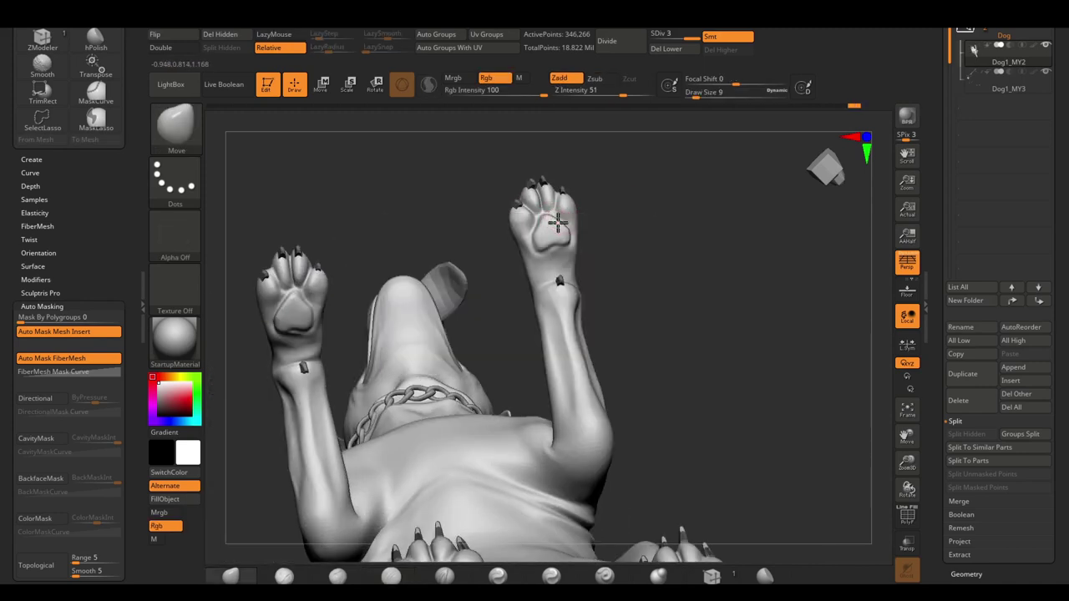
- Refine the legs with Standard at size 18, ClayBuildup and Smooth
{"action": "key", "text": "b"}
{"action": "key", "text": "s"}
{"action": "key", "text": "t"}
{"action": "mouse_move", "coordinate": [538, 246]}
{"action": "right_mouse_down"}
{"action": "mouse_move", "coordinate": [529, 214]}
{"action": "mouse_move", "coordinate": [492, 292]}
{"action": "mouse_move", "coordinate": [520, 249]}
{"action": "mouse_move", "coordinate": [588, 229]}
{"action": "right_mouse_up"}
{"action": "key", "text": "bracketleft"}
{"action": "key", "text": "bracketleft"}
{"action": "key", "text": "b"}
{"action": "key", "text": "c"}
{"action": "key", "text": "b"}
{"action": "mouse_move", "coordinate": [511, 227]}
{"action": "right_mouse_down"}
{"action": "mouse_move", "coordinate": [517, 209]}
{"action": "mouse_move", "coordinate": [554, 191]}
{"action": "mouse_move", "coordinate": [554, 215]}
{"action": "mouse_move", "coordinate": [658, 225]}
{"action": "mouse_move", "coordinate": [623, 211]}
{"action": "mouse_move", "coordinate": [579, 303]}
{"action": "mouse_move", "coordinate": [576, 232]}
{"action": "mouse_move", "coordinate": [592, 382]}
{"action": "mouse_move", "coordinate": [528, 429]}
{"action": "mouse_move", "coordinate": [490, 406]}
{"action": "mouse_move", "coordinate": [477, 363]}
{"action": "mouse_move", "coordinate": [625, 322]}
{"action": "right_mouse_up"}
{"action": "key", "text": "shift"}
{"action": "key", "text": "space"}
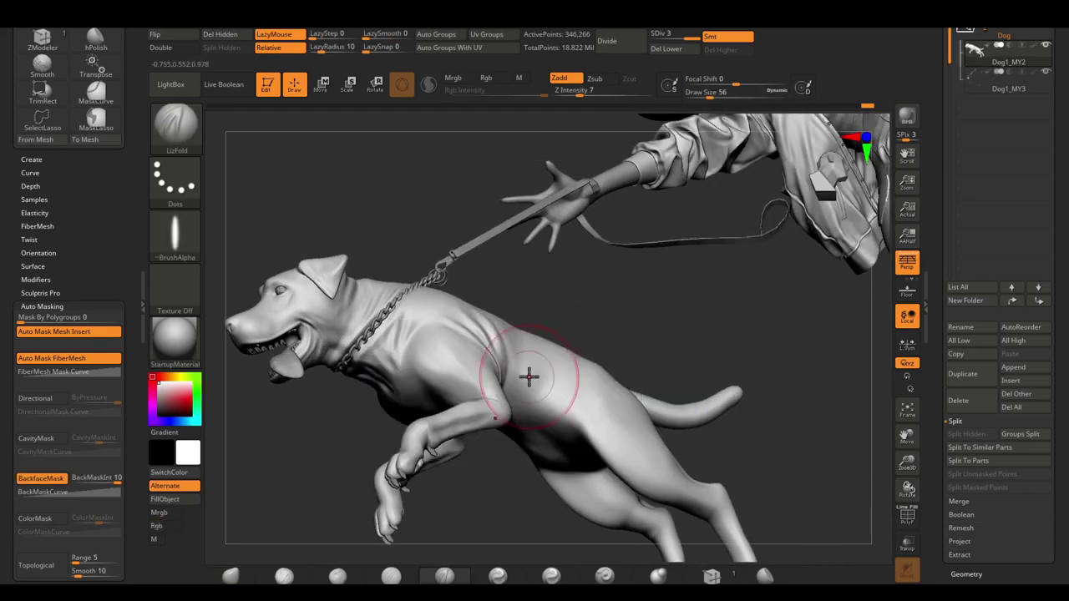
- Refine the hind legs, tail area and back while orbiting around the hind body
{"action": "mouse_move", "coordinate": [532, 399]}
{"action": "right_mouse_down"}
{"action": "mouse_move", "coordinate": [609, 354]}
{"action": "mouse_move", "coordinate": [542, 418]}
{"action": "mouse_move", "coordinate": [621, 441]}
{"action": "mouse_move", "coordinate": [599, 359]}
{"action": "right_mouse_up"}
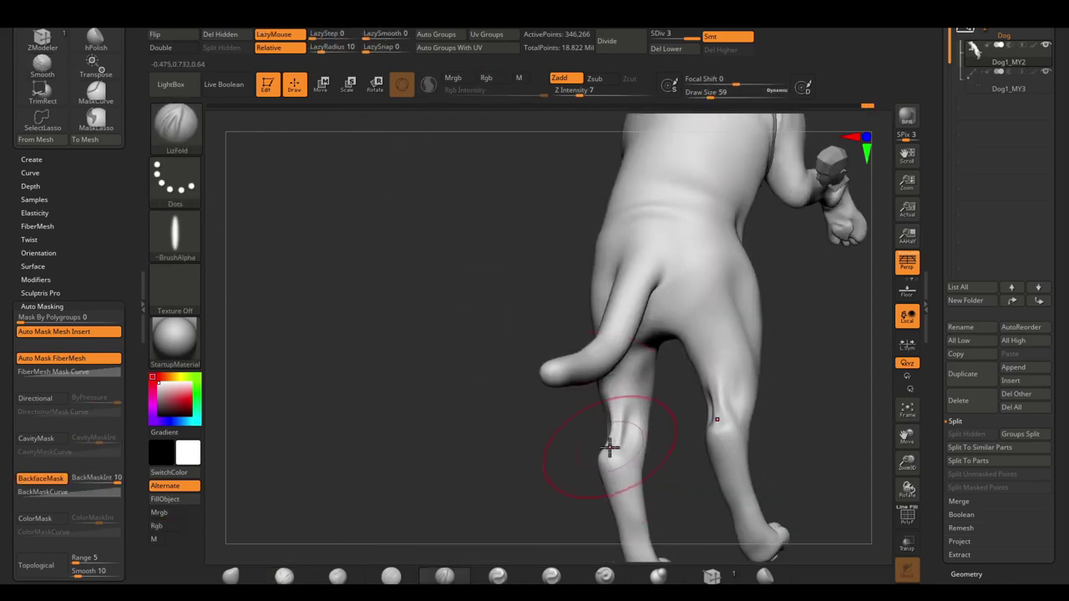
{"action": "left_click_drag", "start_coordinate": [586, 453], "coordinate": [585, 386]}
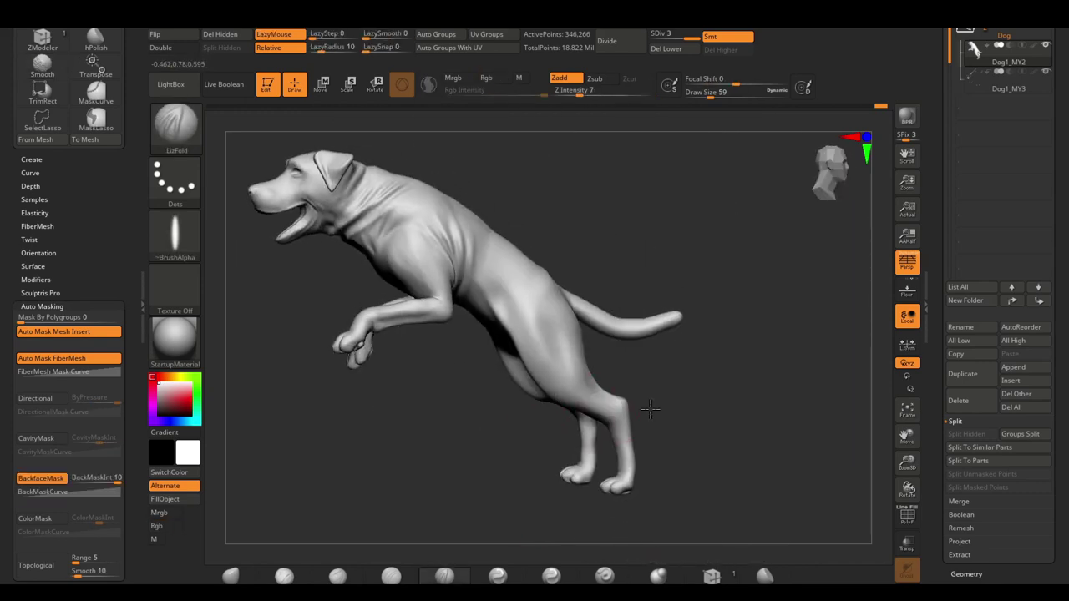
{"action": "left_click_drag", "start_coordinate": [601, 428], "coordinate": [578, 322]}
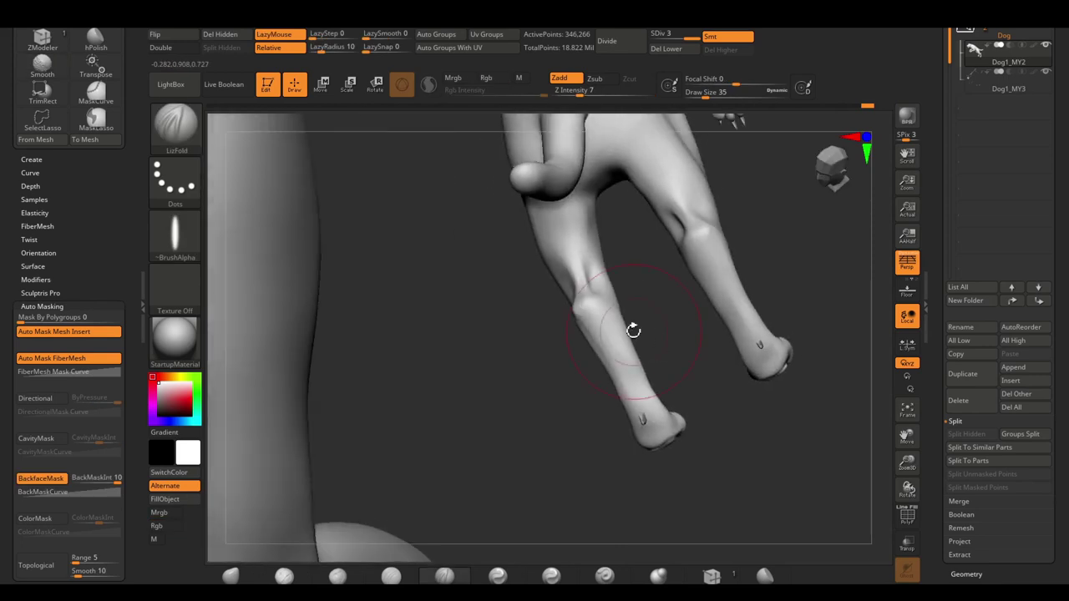
{"action": "left_click_drag", "start_coordinate": [604, 331], "coordinate": [585, 303]}
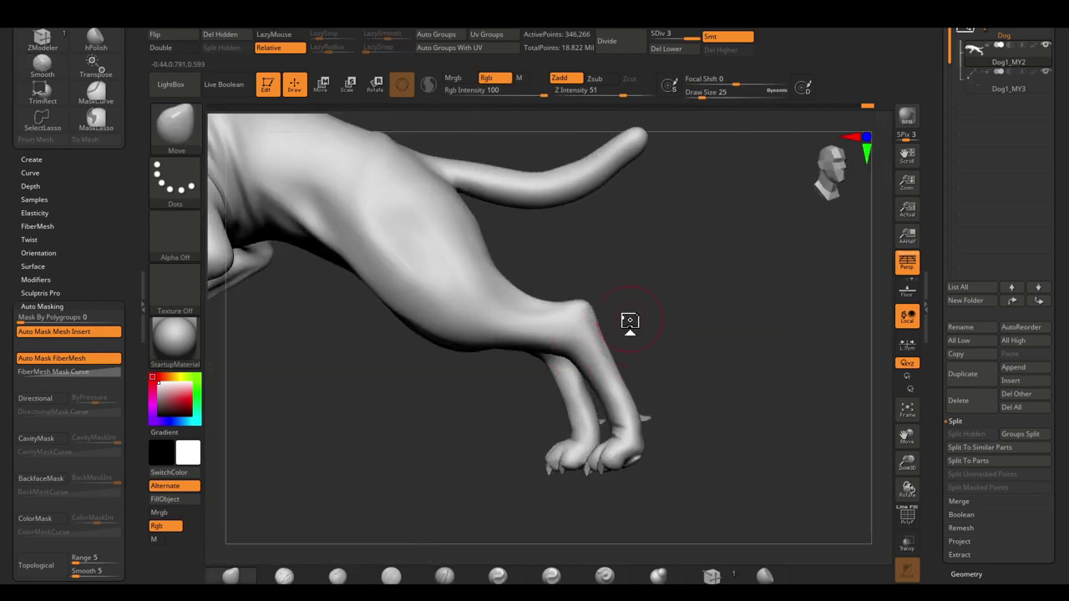
{"action": "mouse_move", "coordinate": [630, 322]}
{"action": "left_mouse_down"}
{"action": "mouse_move", "coordinate": [506, 234]}
{"action": "mouse_move", "coordinate": [573, 243]}
{"action": "mouse_move", "coordinate": [538, 244]}
{"action": "mouse_move", "coordinate": [554, 264]}
{"action": "left_mouse_up"}
{"action": "mouse_move", "coordinate": [704, 314]}
{"action": "left_mouse_down"}
{"action": "mouse_move", "coordinate": [726, 299]}
{"action": "mouse_move", "coordinate": [655, 363]}
{"action": "mouse_move", "coordinate": [702, 376]}
{"action": "mouse_move", "coordinate": [735, 370]}
{"action": "mouse_move", "coordinate": [770, 339]}
{"action": "mouse_move", "coordinate": [764, 382]}
{"action": "left_mouse_up"}
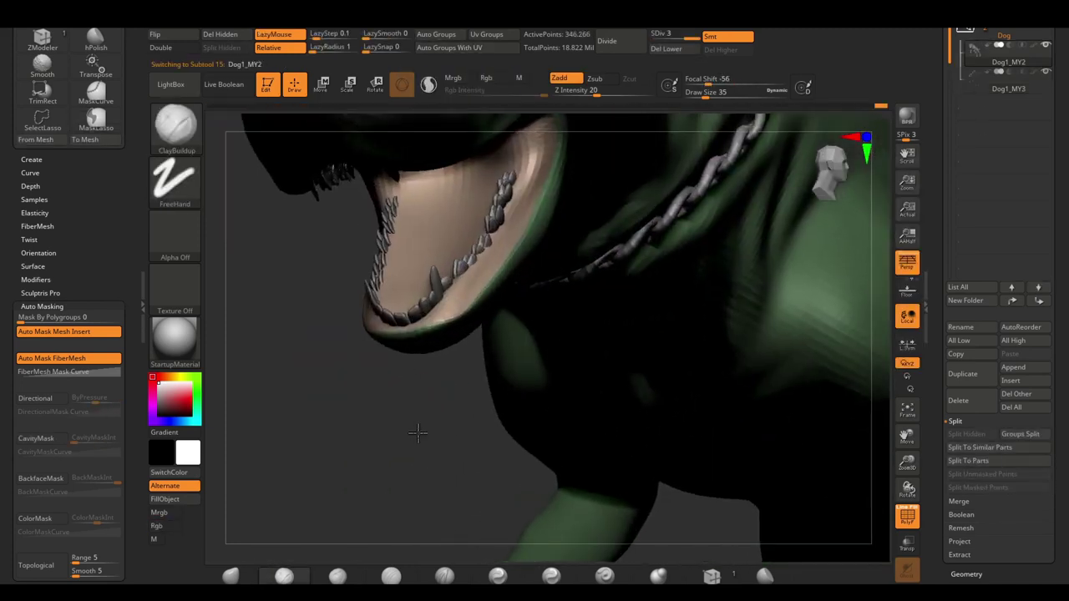
- Extend the row of teeth down the jaw and subdivide the mouth mesh one level
{"action": "left_click_drag", "start_coordinate": [620, 340], "coordinate": [616, 383]}
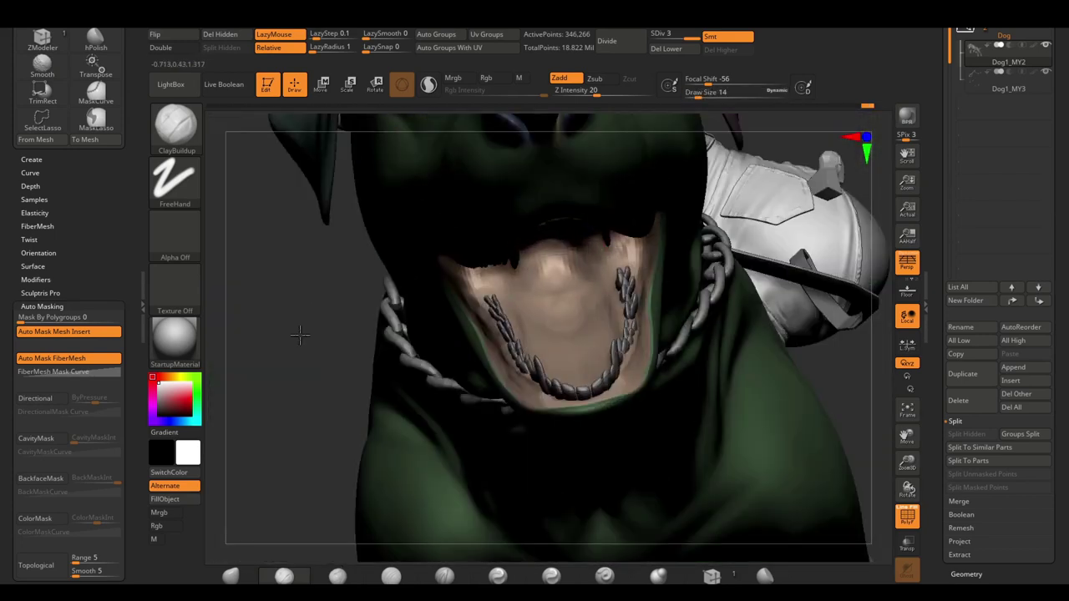
{"action": "mouse_move", "coordinate": [300, 334]}
{"action": "left_mouse_down"}
{"action": "mouse_move", "coordinate": [382, 441]}
{"action": "mouse_move", "coordinate": [401, 420]}
{"action": "left_mouse_up"}
{"action": "key", "text": "ctrl+d"}
{"action": "mouse_move", "coordinate": [351, 375]}
{"action": "left_mouse_down"}
{"action": "mouse_move", "coordinate": [580, 359]}
{"action": "mouse_move", "coordinate": [365, 432]}
{"action": "mouse_move", "coordinate": [402, 378]}
{"action": "mouse_move", "coordinate": [541, 395]}
{"action": "left_mouse_up"}
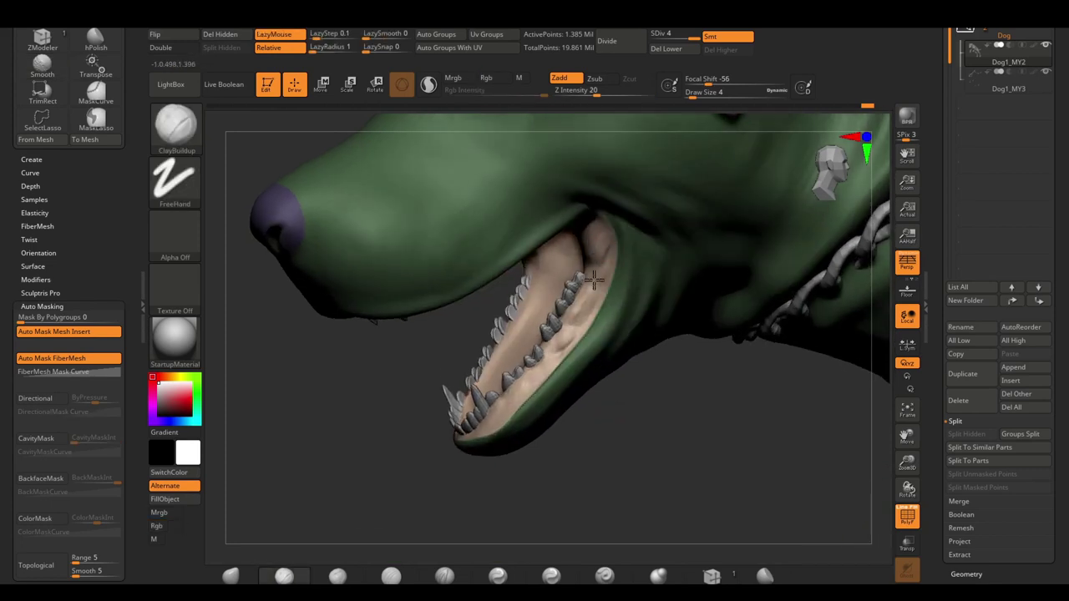
{"action": "left_click_drag", "start_coordinate": [572, 415], "coordinate": [543, 356]}
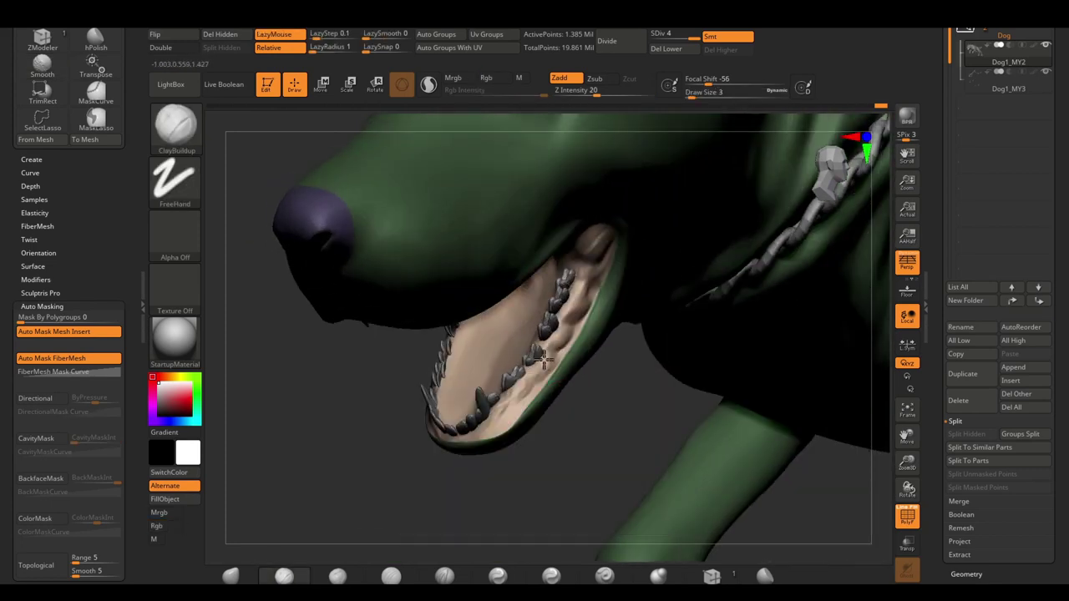
{"action": "left_click_drag", "start_coordinate": [539, 437], "coordinate": [522, 474]}
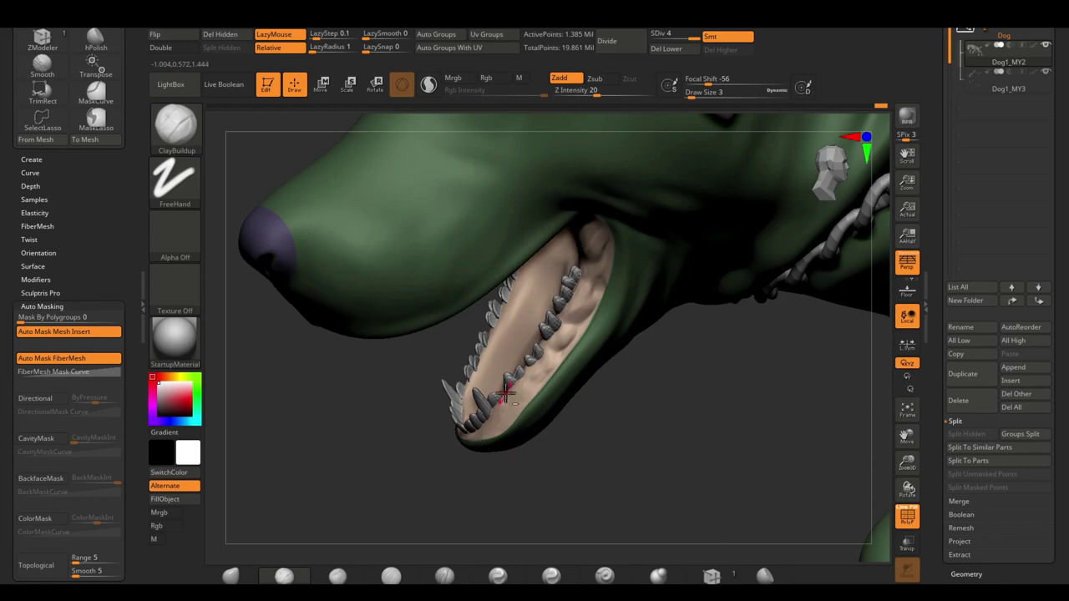
{"action": "left_click_drag", "start_coordinate": [504, 395], "coordinate": [499, 413]}
- Sculpt folds into the gums with LizFold, then switch to Pinch for sharp creases
{"action": "key", "text": "b"}
{"action": "left_click", "coordinate": [498, 428]}
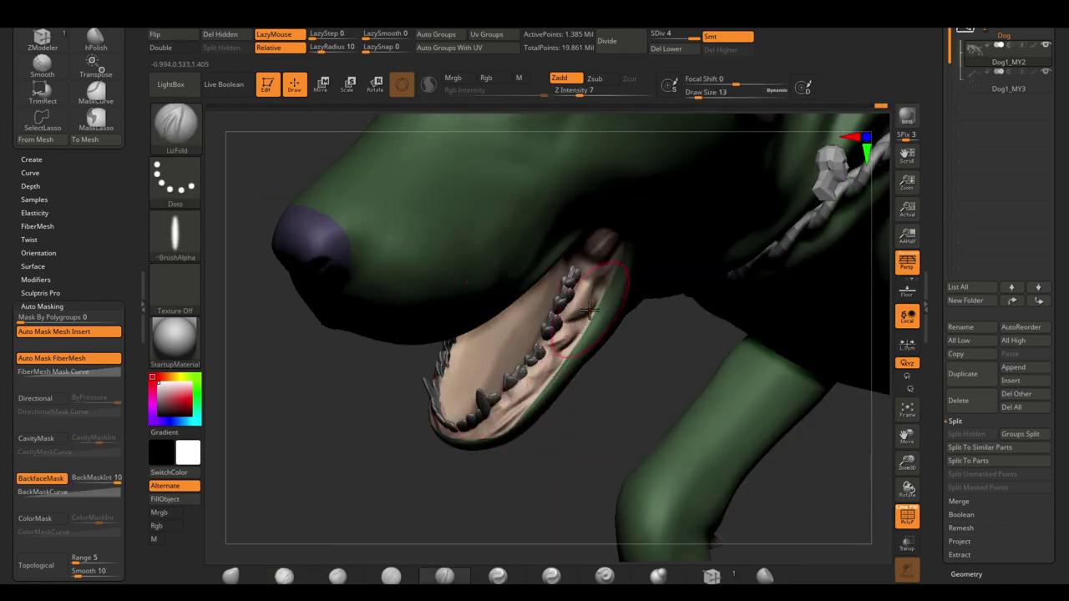
{"action": "mouse_move", "coordinate": [590, 308]}
{"action": "left_mouse_down"}
{"action": "mouse_move", "coordinate": [518, 394]}
{"action": "mouse_move", "coordinate": [413, 321]}
{"action": "left_mouse_up"}
{"action": "mouse_move", "coordinate": [372, 215]}
{"action": "left_mouse_down"}
{"action": "mouse_move", "coordinate": [707, 422]}
{"action": "mouse_move", "coordinate": [493, 311]}
{"action": "left_mouse_up"}
{"action": "key", "text": "b"}
{"action": "key", "text": "p"}
{"action": "key", "text": "i"}
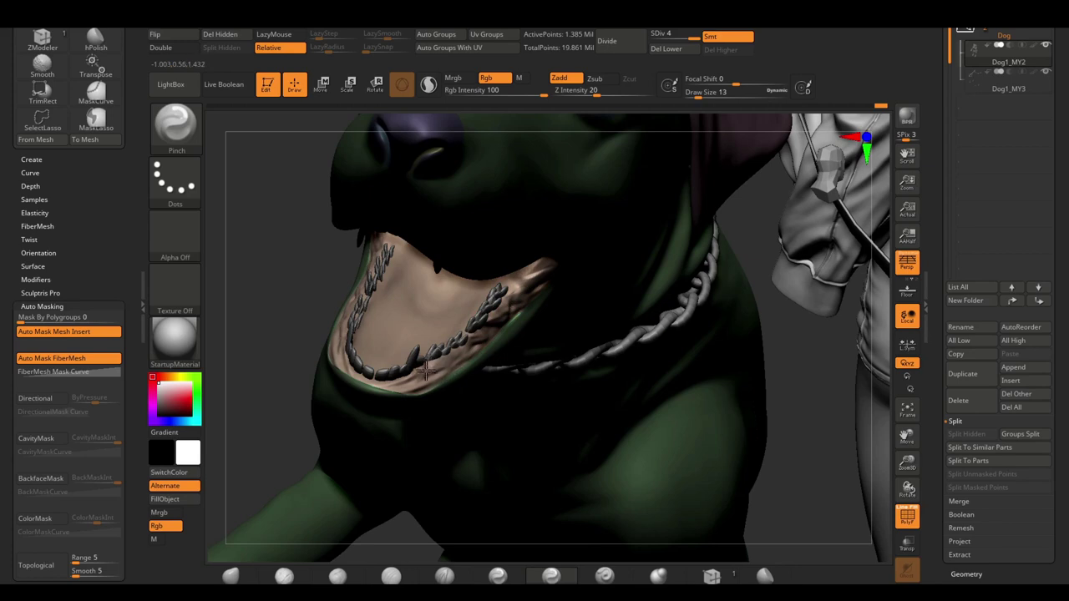
{"action": "left_click_drag", "start_coordinate": [501, 351], "coordinate": [488, 443]}
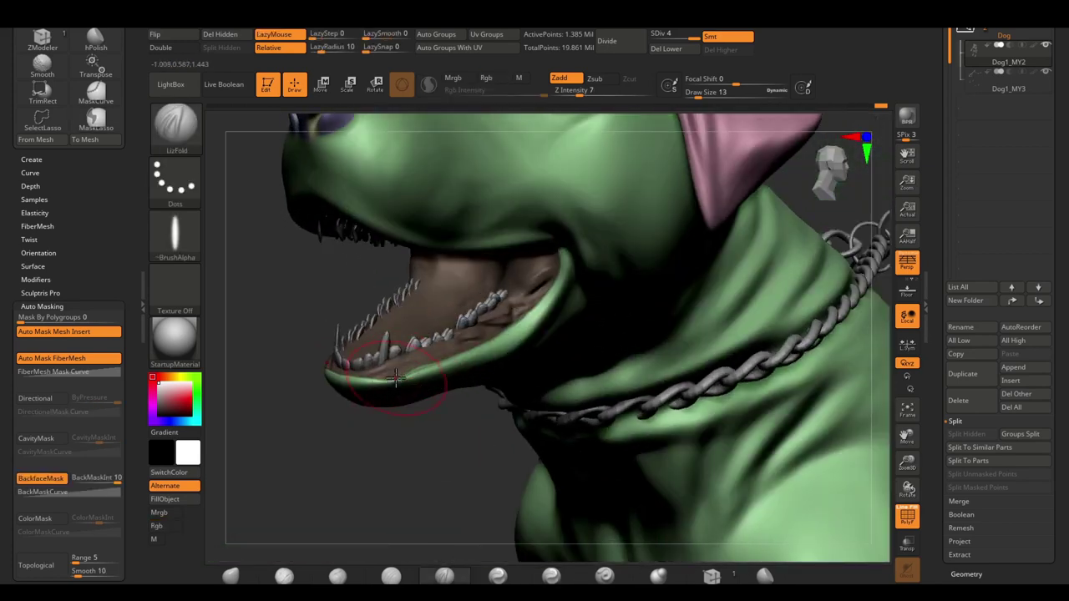
- Sharpen the gum creases, resizing the brush to 29, 14, 18 and finally 31
{"action": "key", "text": "]"}
{"action": "right_click_drag", "start_coordinate": [409, 376], "coordinate": [444, 367]}
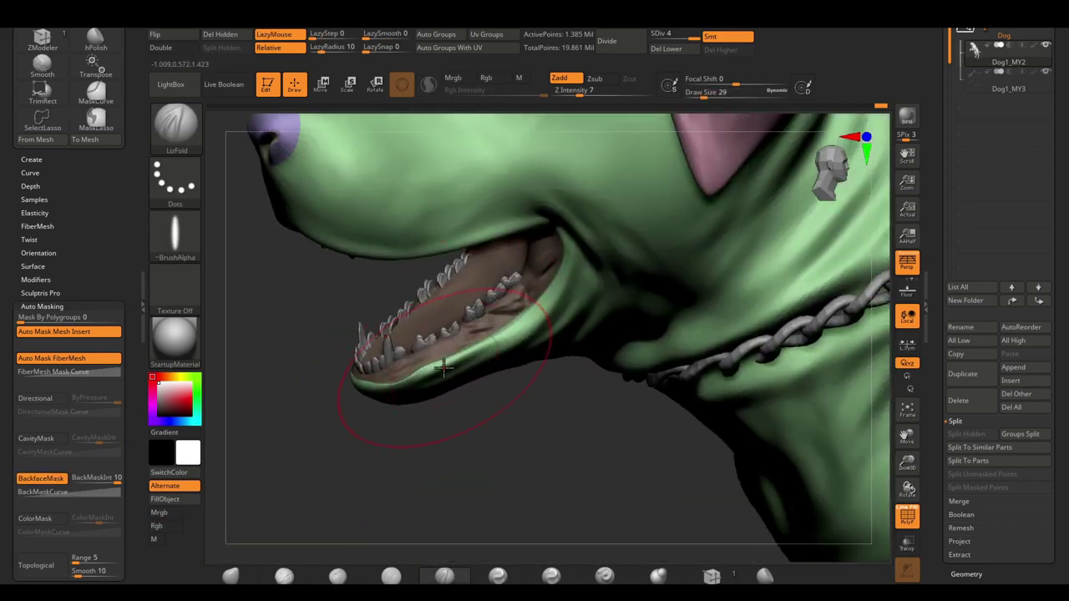
{"action": "key", "text": "["}
{"action": "right_click_drag", "start_coordinate": [556, 292], "coordinate": [489, 345]}
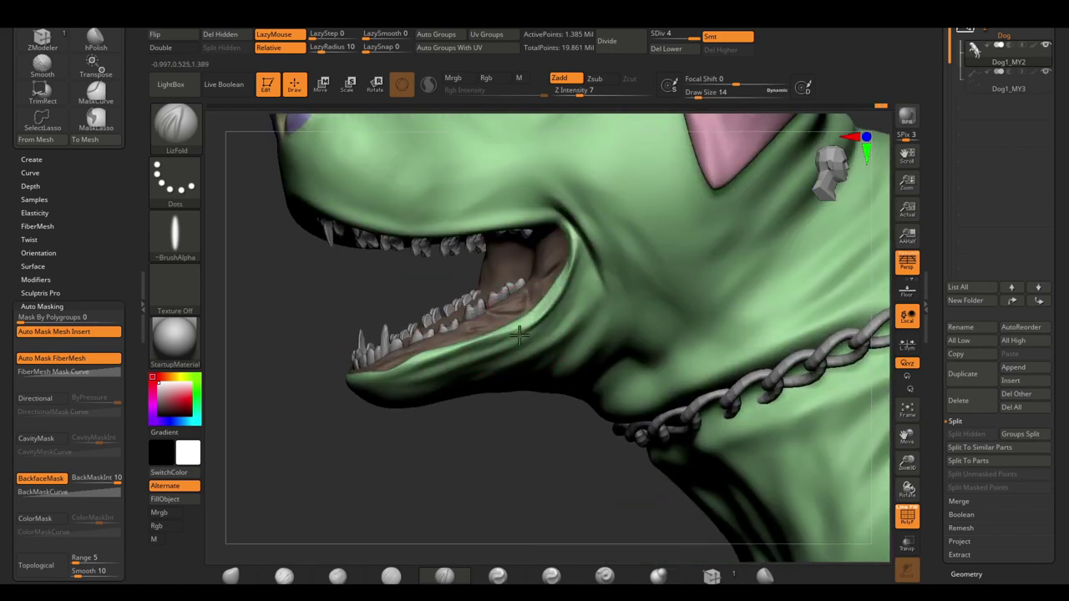
{"action": "right_click_drag", "start_coordinate": [519, 334], "coordinate": [468, 429]}
{"action": "right_click_drag", "start_coordinate": [544, 303], "coordinate": [435, 227]}
{"action": "key", "text": "]"}
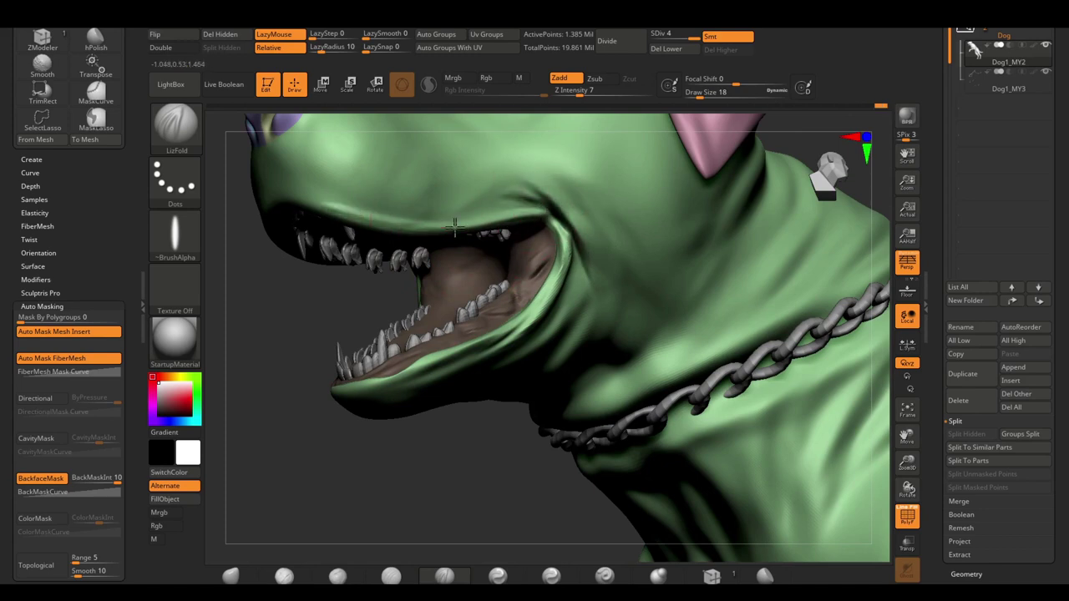
{"action": "right_click_drag", "start_coordinate": [464, 411], "coordinate": [568, 303]}
{"action": "key", "text": "space"}
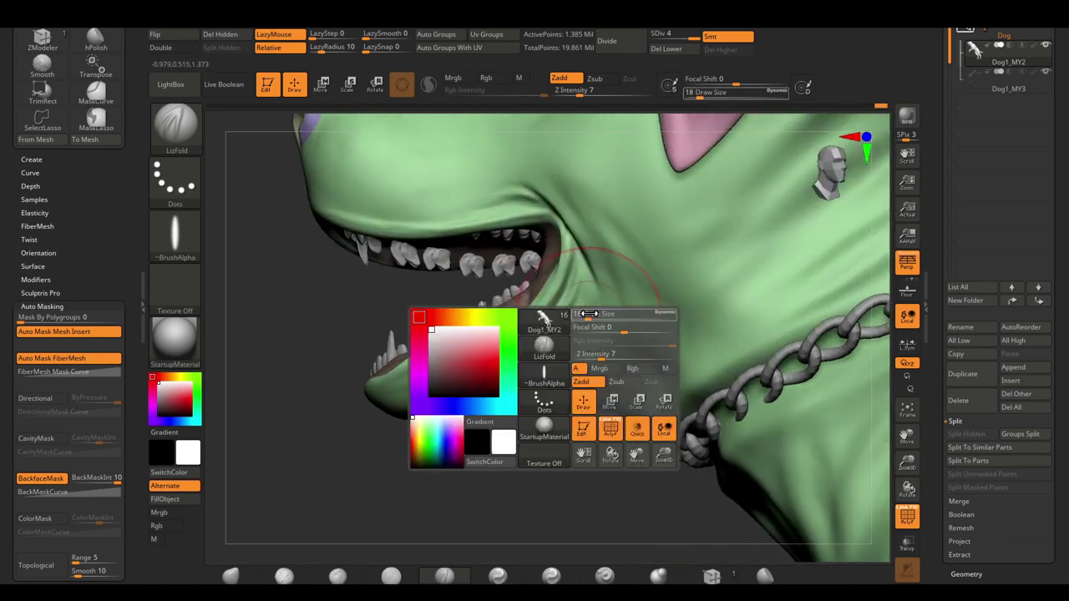
{"action": "mouse_move", "coordinate": [483, 418]}
{"action": "right_mouse_down"}
{"action": "mouse_move", "coordinate": [454, 458]}
{"action": "mouse_move", "coordinate": [685, 251]}
{"action": "mouse_move", "coordinate": [407, 284]}
{"action": "right_mouse_up"}
{"action": "mouse_move", "coordinate": [467, 324]}
{"action": "right_mouse_down"}
{"action": "mouse_move", "coordinate": [398, 369]}
{"action": "mouse_move", "coordinate": [475, 365]}
{"action": "mouse_move", "coordinate": [531, 343]}
{"action": "mouse_move", "coordinate": [424, 410]}
{"action": "right_mouse_up"}
- Hide the dog's skin to isolate the teeth and gums, and touch up the inner gums
{"action": "left_click", "coordinate": [425, 410], "text": "ctrl+shift"}
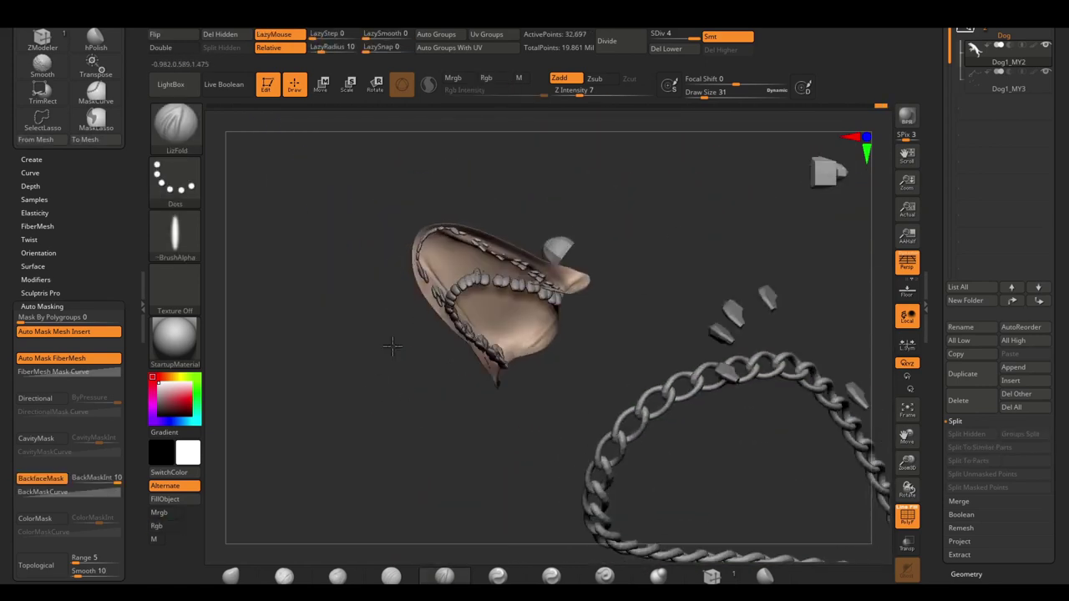
{"action": "right_click_drag", "start_coordinate": [520, 339], "coordinate": [531, 409]}
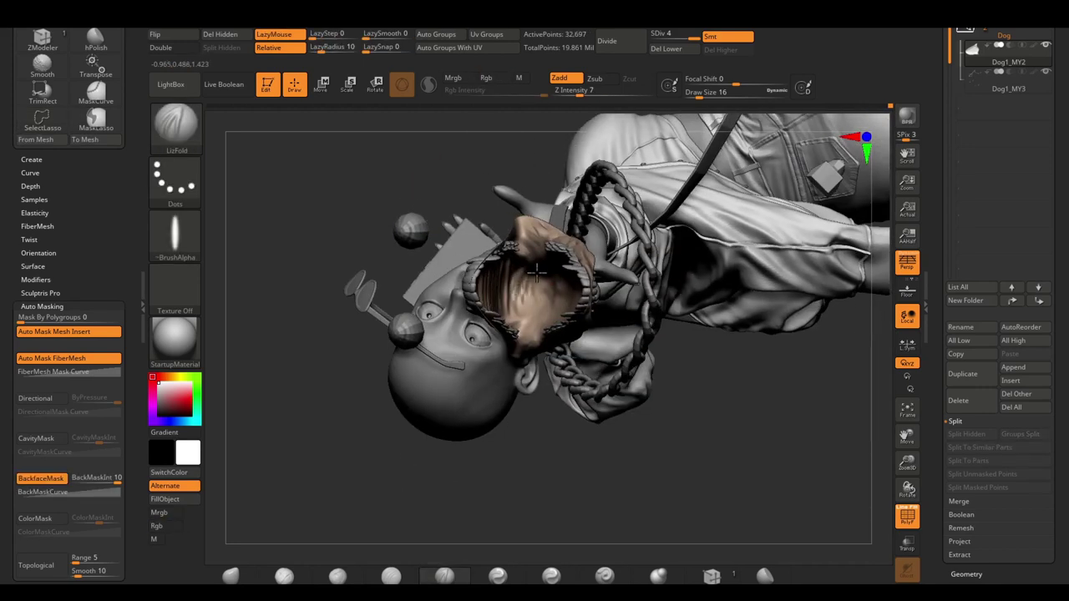
{"action": "left_click_drag", "start_coordinate": [537, 269], "coordinate": [566, 306]}
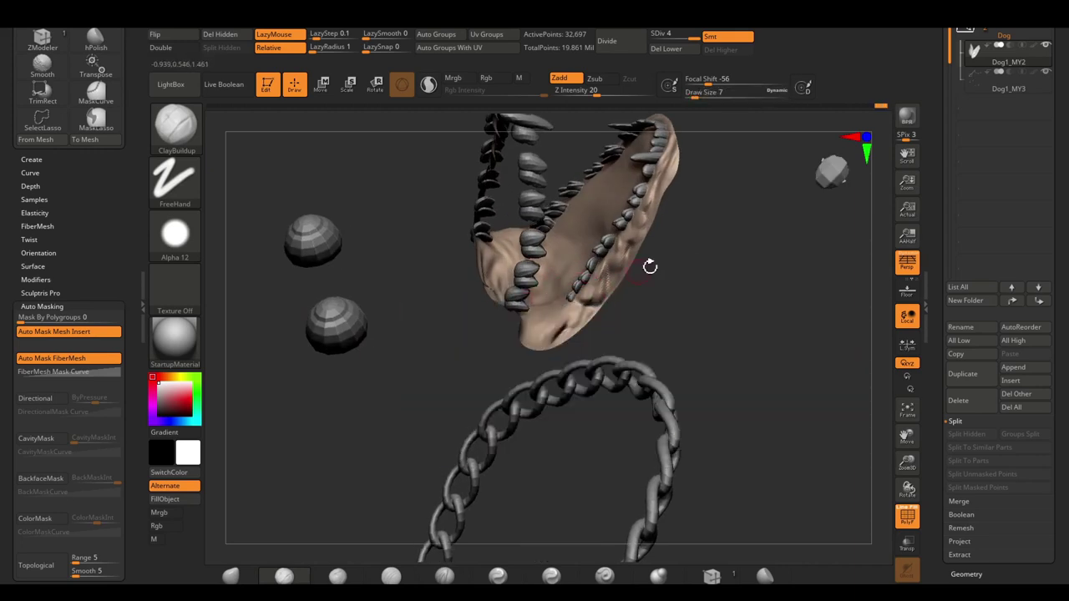
{"action": "left_click_drag", "start_coordinate": [650, 265], "coordinate": [621, 171]}
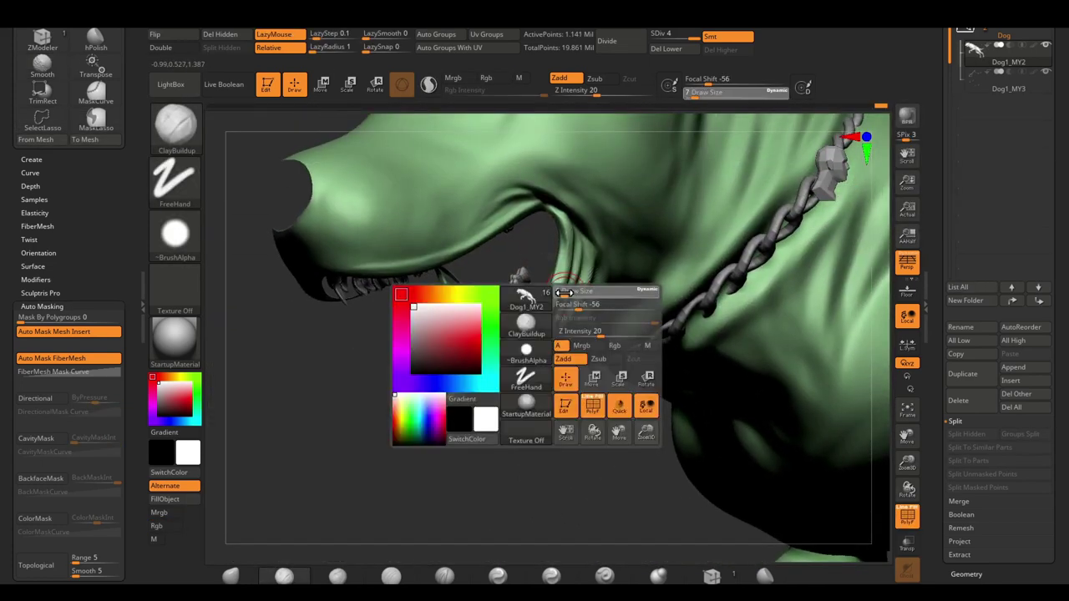
- Sculpt nostrils into the snout with the brush shrunk to size 7
{"action": "right_click_drag", "start_coordinate": [568, 266], "coordinate": [560, 350]}
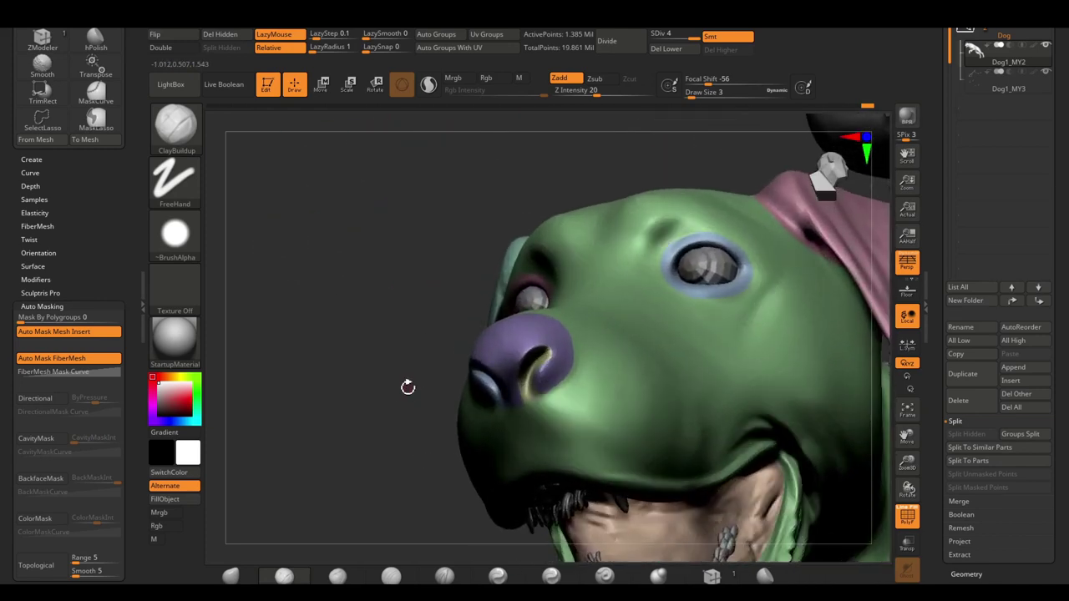
{"action": "key", "text": "space"}
{"action": "left_click_drag", "start_coordinate": [536, 370], "coordinate": [501, 368]}
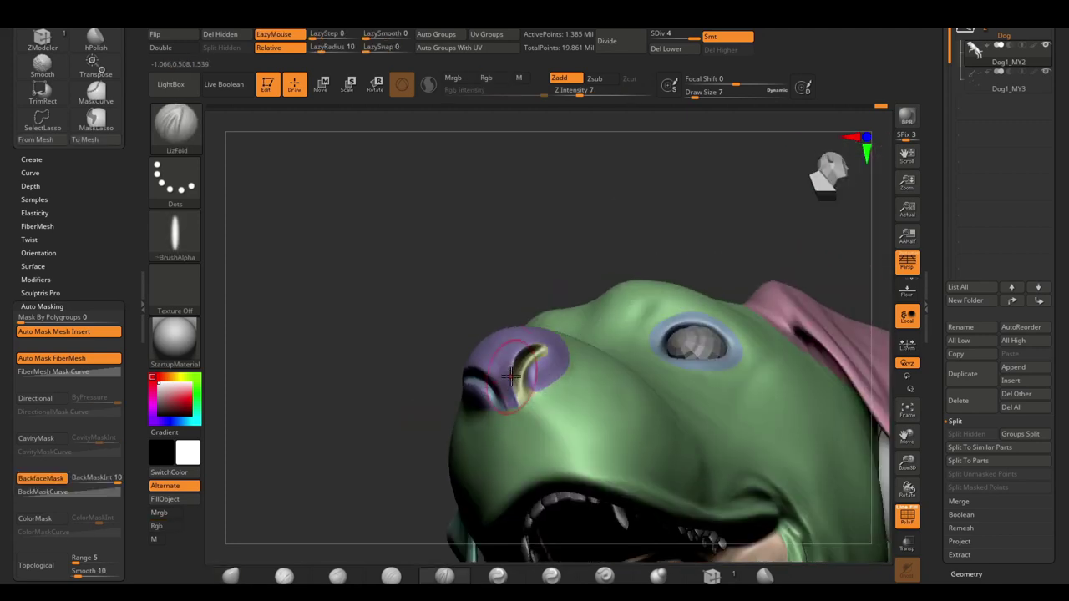
{"action": "left_click_drag", "start_coordinate": [543, 367], "coordinate": [582, 263]}
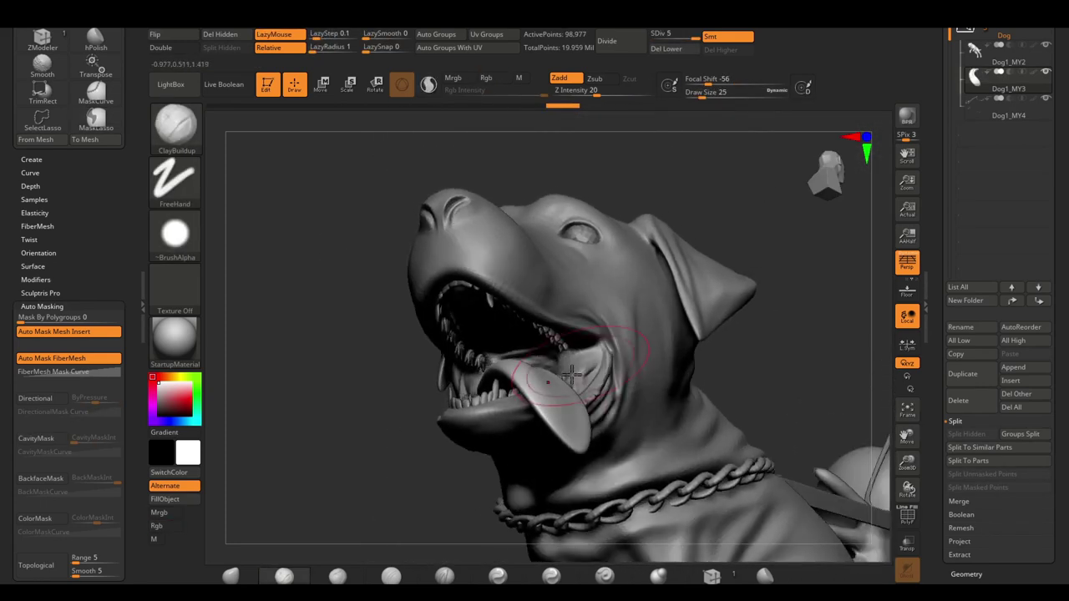
- Sculpt soft folds into the tongue with the brush reduced to size 29
{"action": "mouse_move", "coordinate": [541, 411]}
{"action": "right_mouse_down"}
{"action": "mouse_move", "coordinate": [566, 454]}
{"action": "mouse_move", "coordinate": [602, 427]}
{"action": "right_mouse_up"}
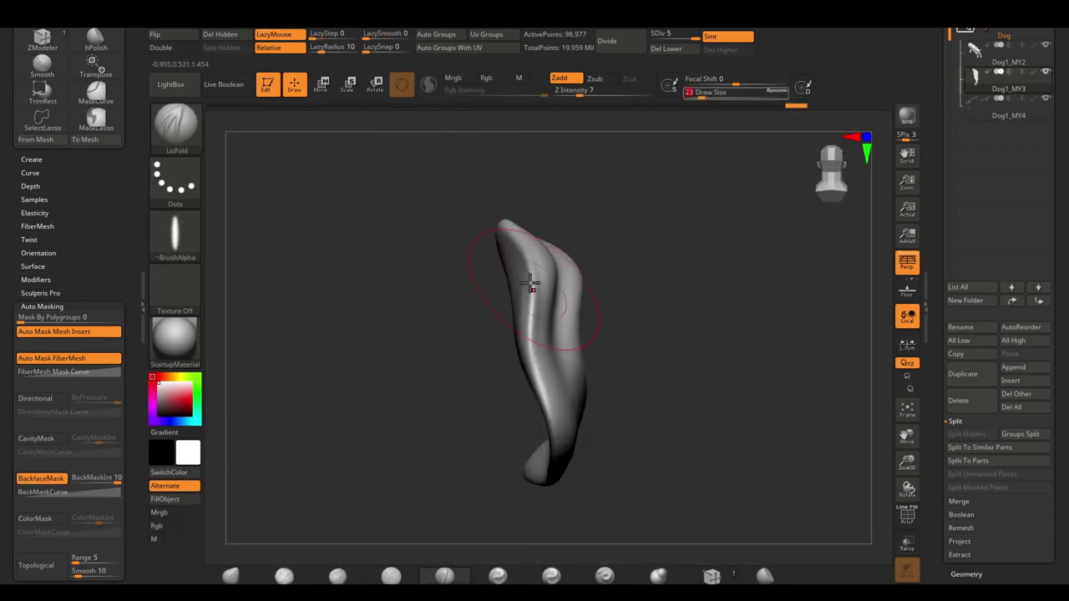
{"action": "mouse_move", "coordinate": [522, 418]}
{"action": "right_mouse_down"}
{"action": "mouse_move", "coordinate": [568, 392]}
{"action": "mouse_move", "coordinate": [537, 406]}
{"action": "mouse_move", "coordinate": [599, 398]}
{"action": "mouse_move", "coordinate": [494, 370]}
{"action": "mouse_move", "coordinate": [564, 413]}
{"action": "mouse_move", "coordinate": [649, 341]}
{"action": "right_mouse_up"}
{"action": "right_click", "coordinate": [669, 317]}
{"action": "left_click_drag", "start_coordinate": [676, 311], "coordinate": [668, 311]}
{"action": "mouse_move", "coordinate": [669, 318]}
{"action": "right_mouse_down"}
{"action": "mouse_move", "coordinate": [685, 437]}
{"action": "mouse_move", "coordinate": [623, 434]}
{"action": "mouse_move", "coordinate": [697, 237]}
{"action": "right_mouse_up"}
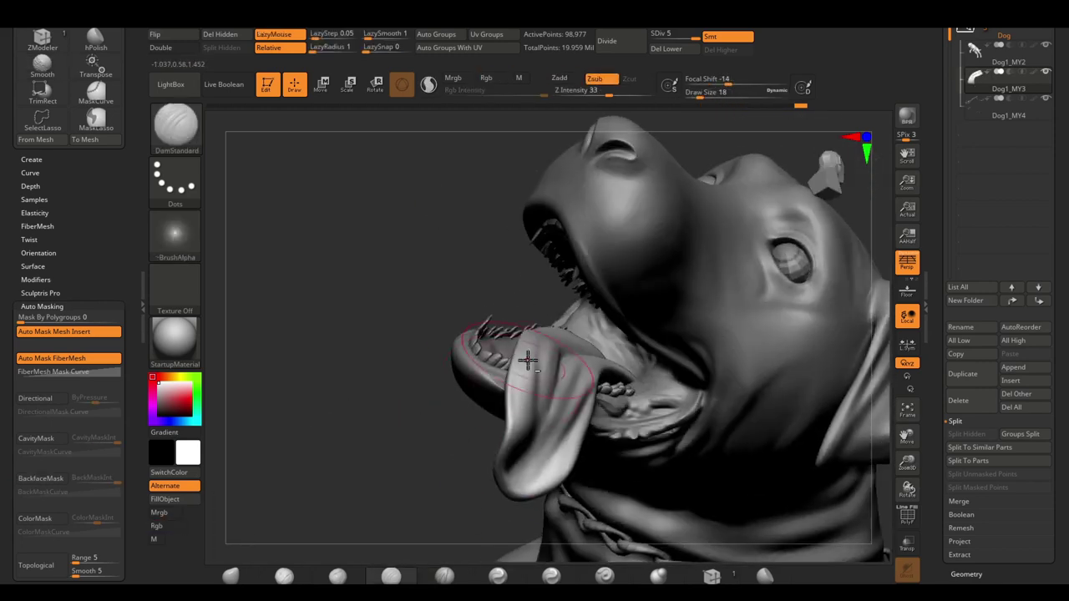
{"action": "left_click_drag", "start_coordinate": [433, 435], "coordinate": [525, 473]}
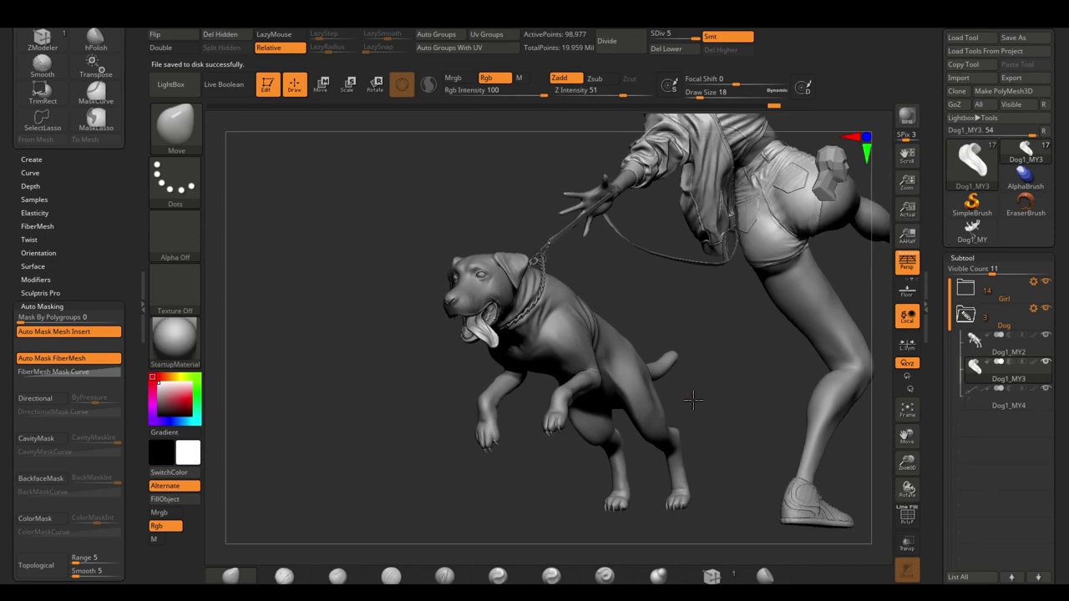
- Drop the dog mesh to SDiv 1 and turn to a side view of the neck
{"action": "left_click", "coordinate": [679, 36]}
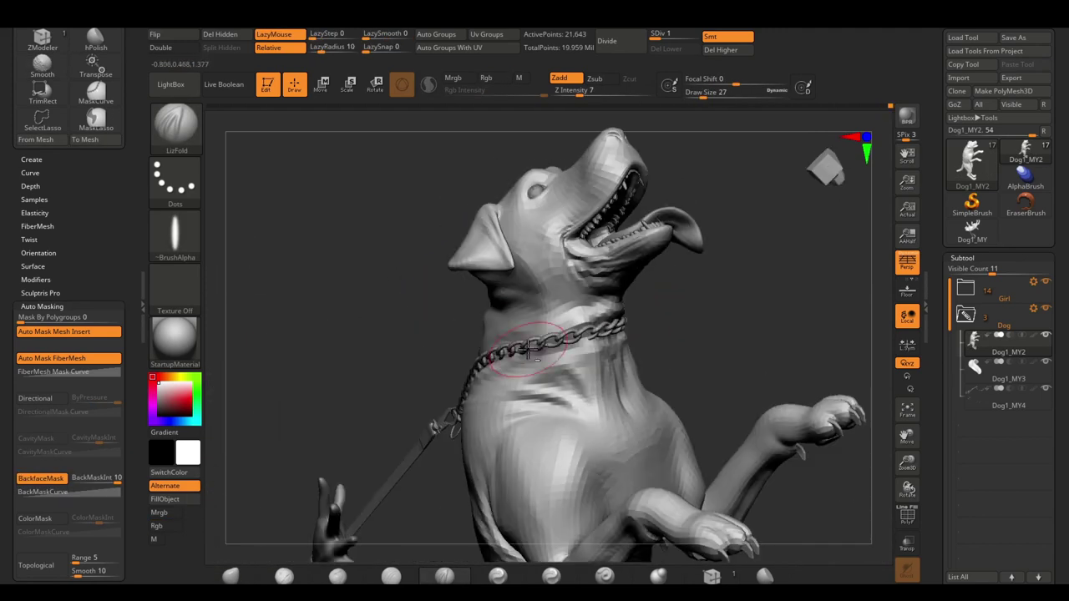
{"action": "mouse_move", "coordinate": [679, 310]}
{"action": "left_mouse_down"}
{"action": "mouse_move", "coordinate": [609, 354]}
{"action": "mouse_move", "coordinate": [649, 367]}
{"action": "mouse_move", "coordinate": [765, 349]}
{"action": "left_mouse_up"}
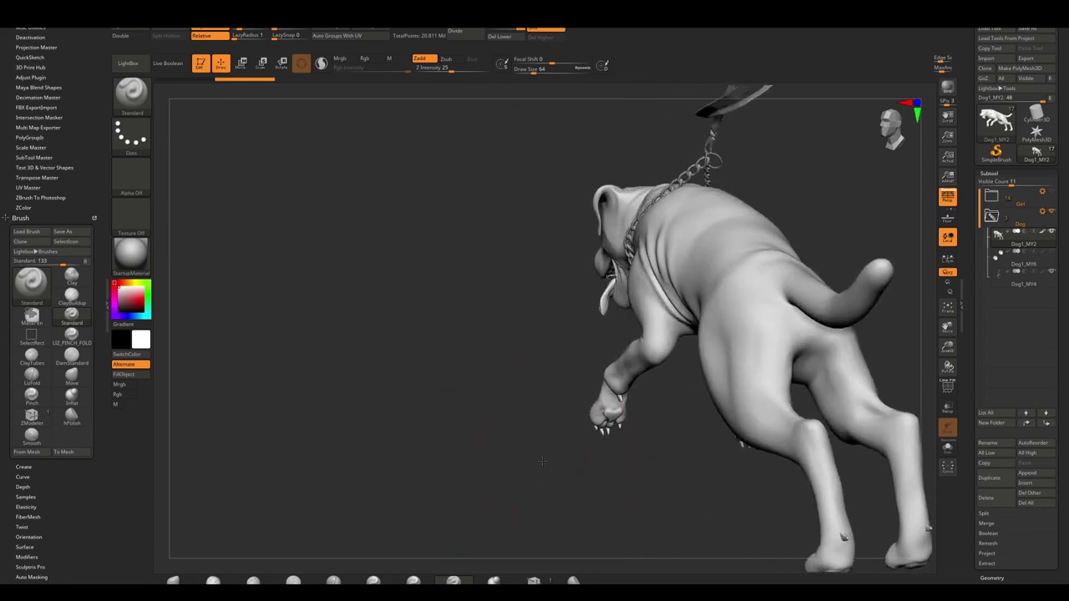
{"action": "mouse_move", "coordinate": [675, 472]}
{"action": "left_mouse_down"}
{"action": "mouse_move", "coordinate": [632, 486]}
{"action": "mouse_move", "coordinate": [589, 470]}
{"action": "mouse_move", "coordinate": [657, 465]}
{"action": "mouse_move", "coordinate": [587, 478]}
{"action": "left_mouse_up"}
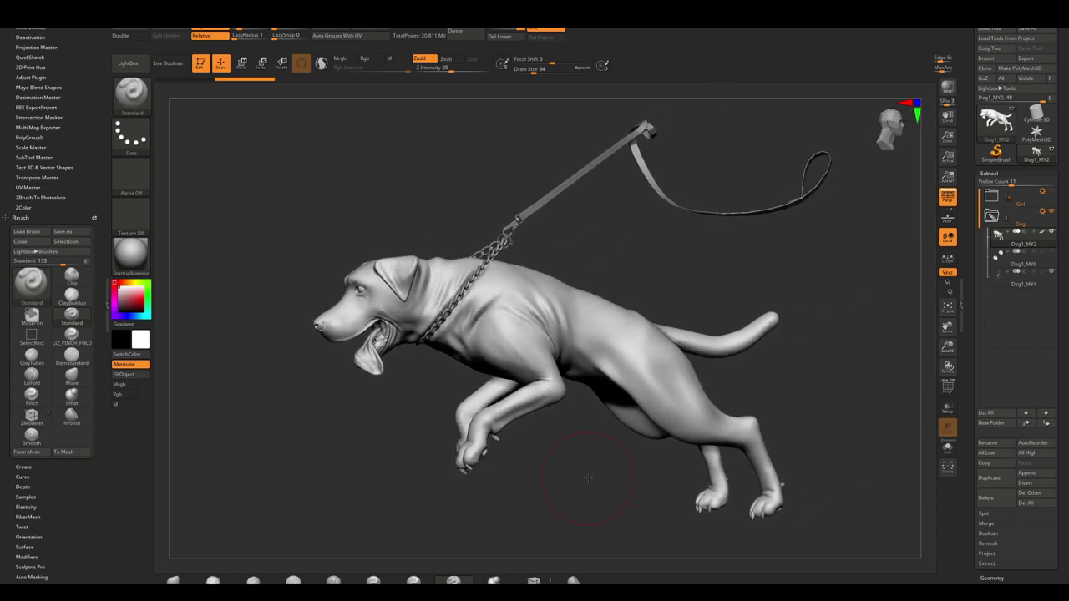